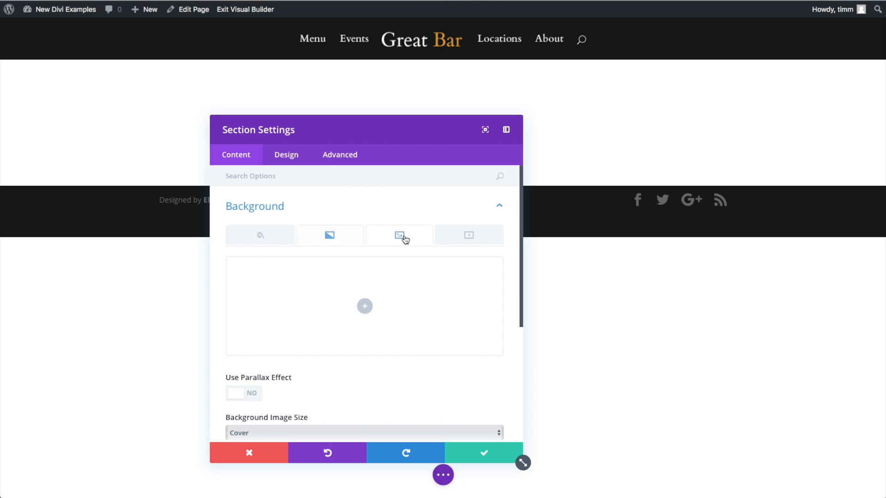
Set the section's background image to Relax-Bar-background.jpg from the media library and save the section settings
left_click(362, 307)
scroll(384, 285, "down", 10)
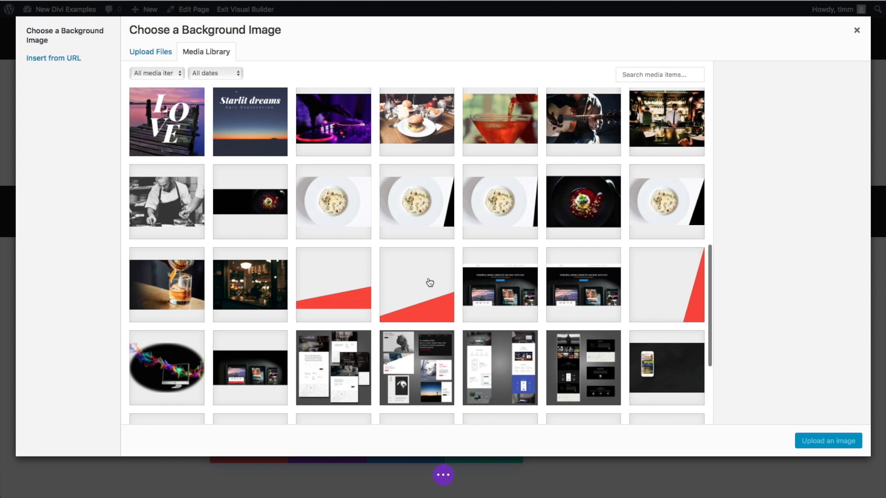
scroll(385, 284, "down", 2)
left_click(251, 186)
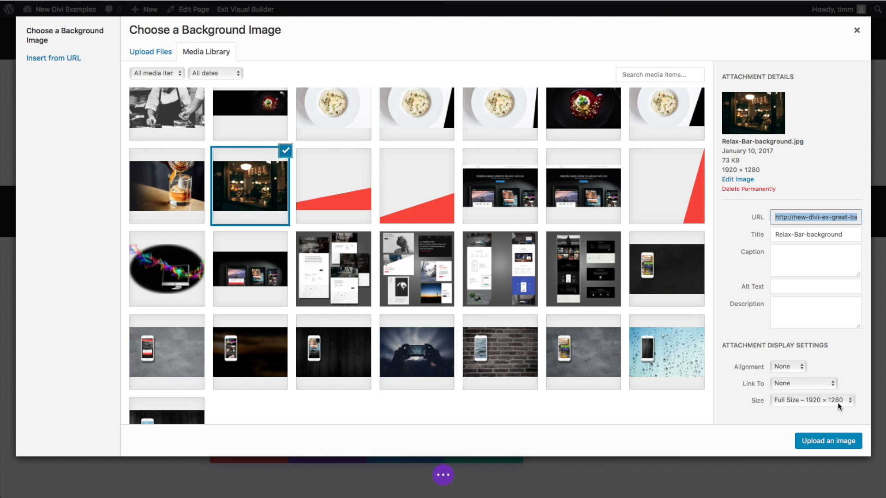
left_click(826, 447)
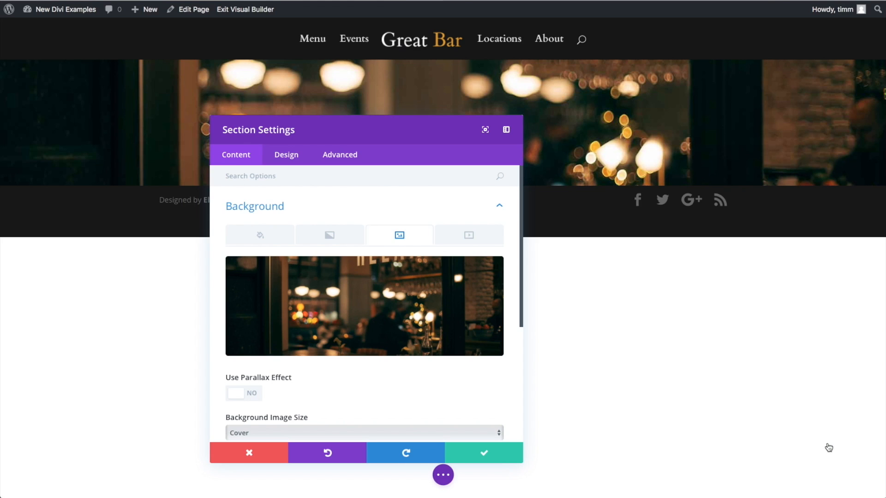
left_click(472, 457)
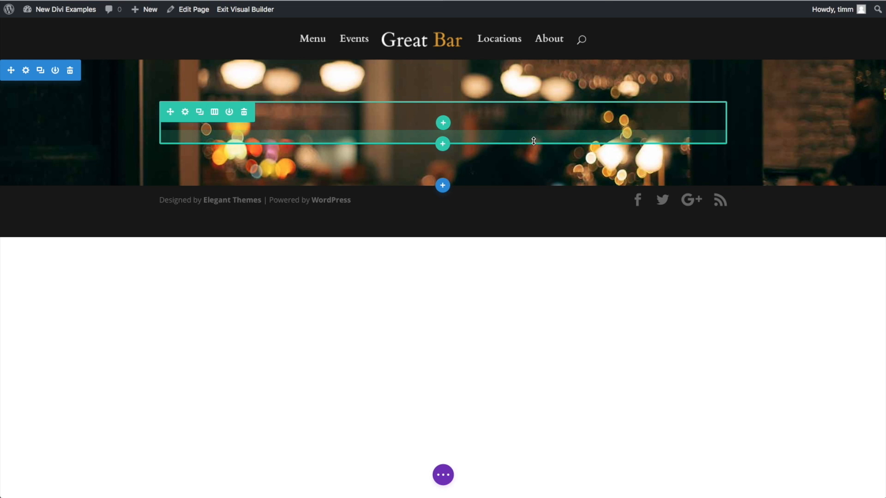
Add a single-column layout to the section's empty row and insert a Text module into it
left_click(444, 125)
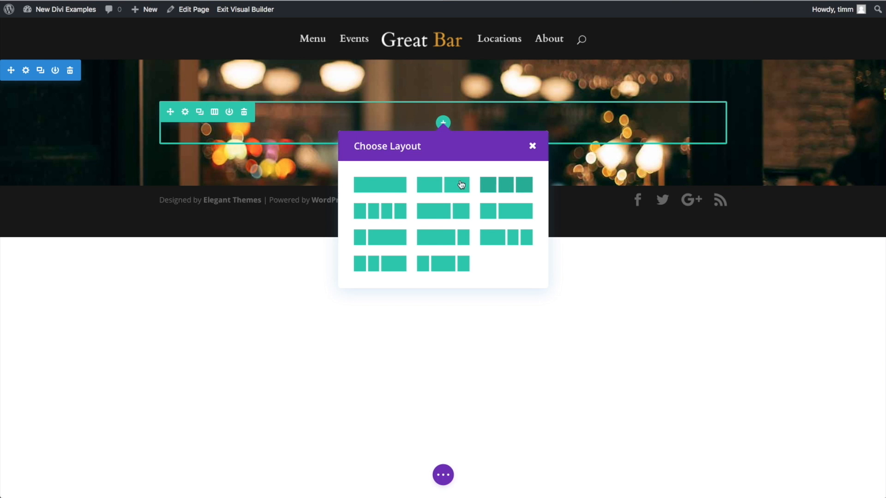
left_click(391, 190)
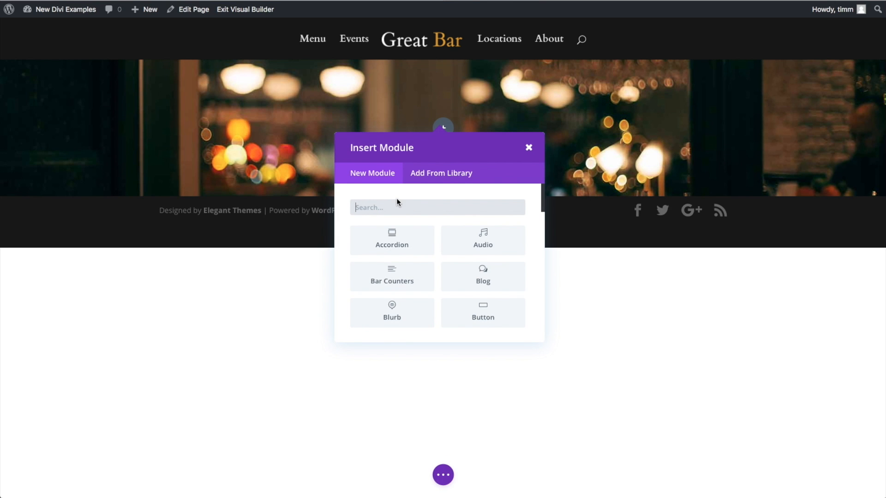
type("Text")
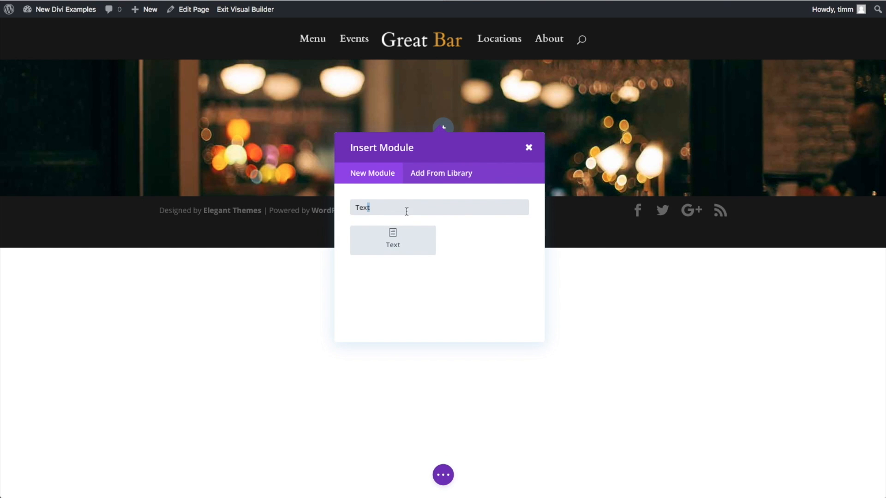
left_click(406, 234)
Enter "GREAT BAR" as Heading 1 content in the new Text module
left_click(282, 276)
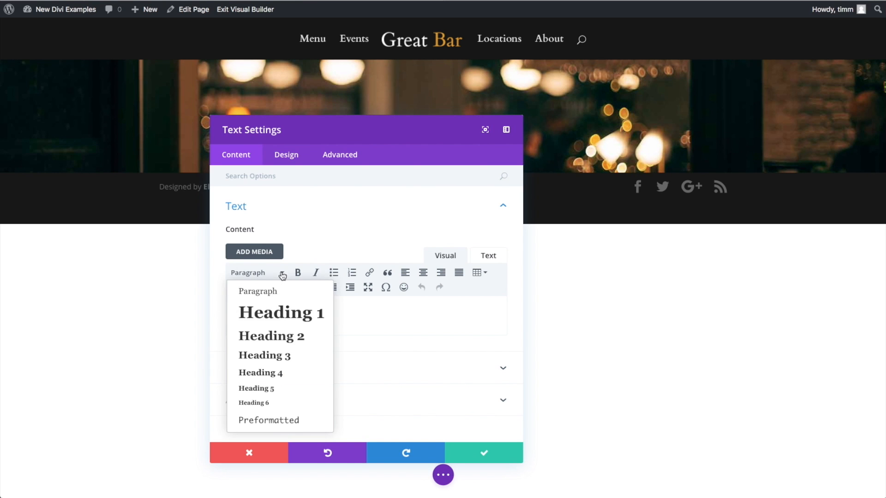
left_click(289, 310)
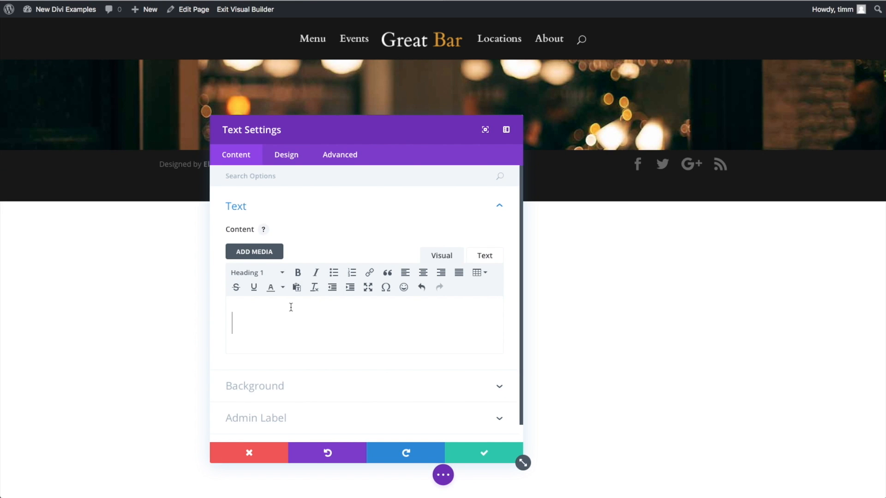
type("GREAT BAR")
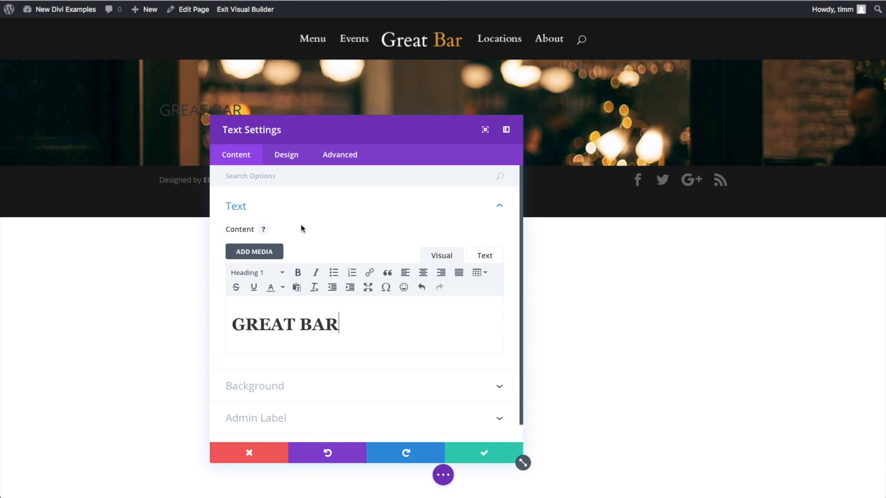
Set the module's header font to Cardo and its header font size to 82px
left_click(290, 158)
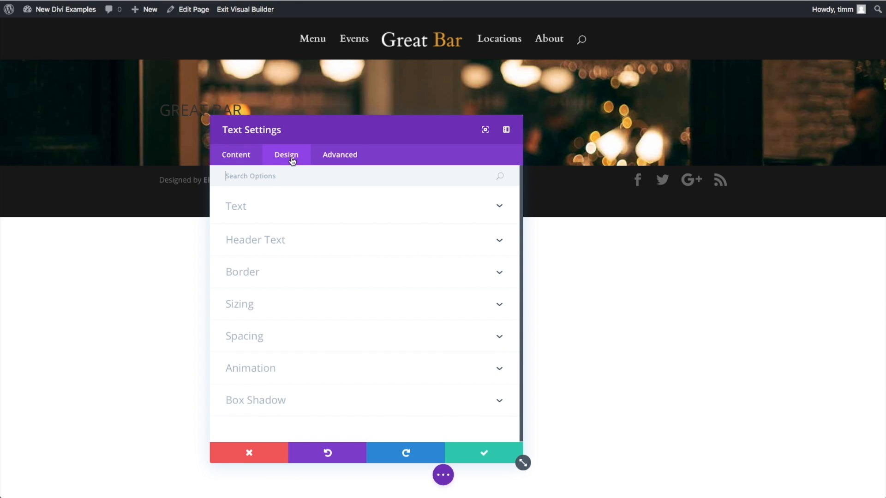
left_click(262, 239)
left_click(322, 226)
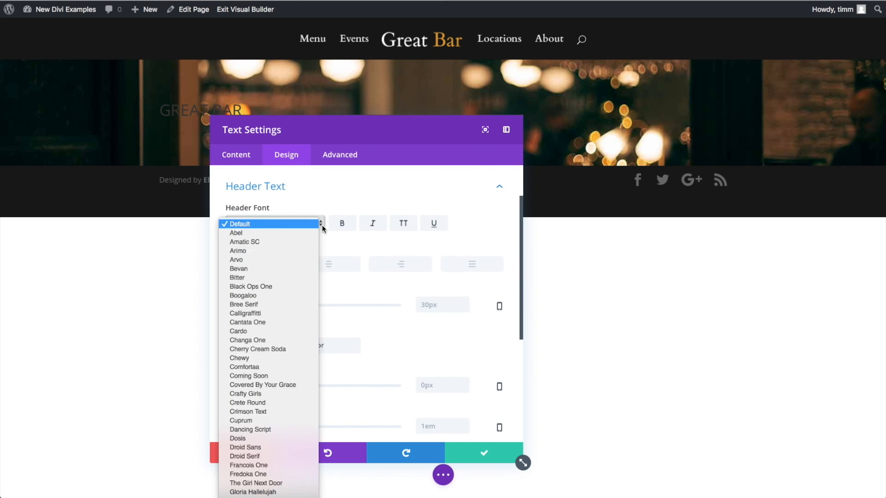
left_click(262, 331)
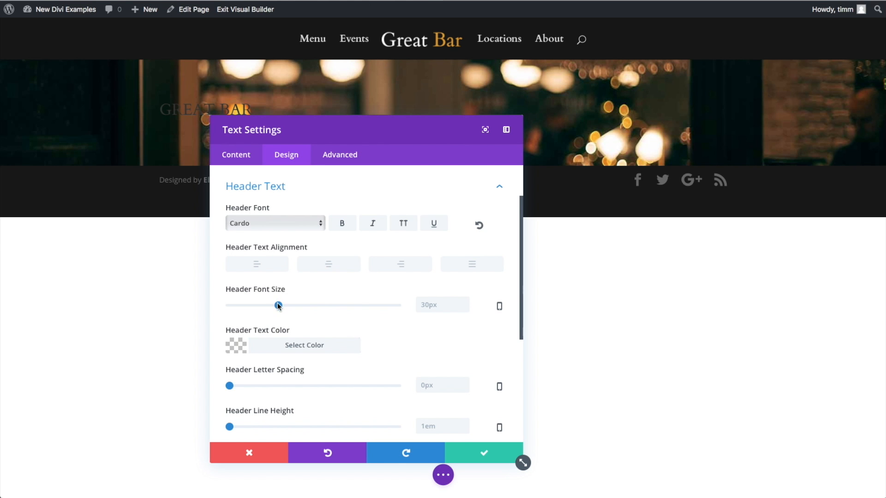
left_click_drag(278, 305, 367, 305)
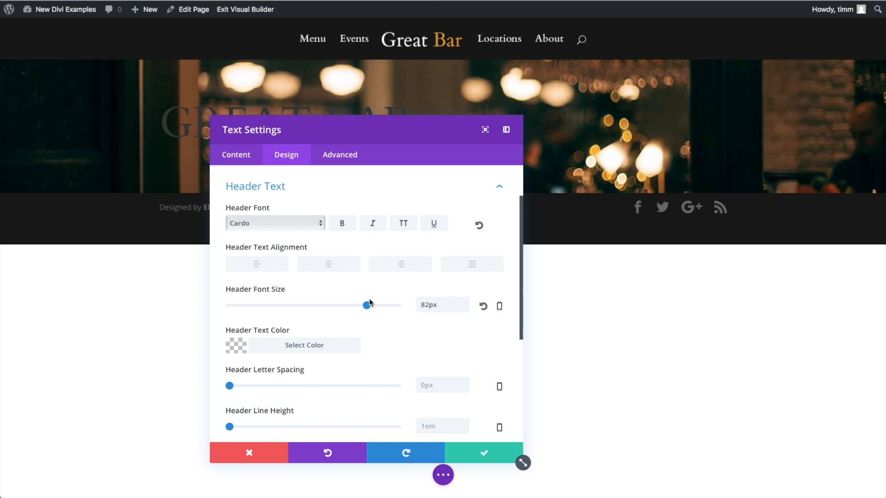
Colour the header text white (#ffffff), align it to the centre and save the text settings
left_click_drag(409, 136, 574, 153)
scroll(555, 365, "down", 2)
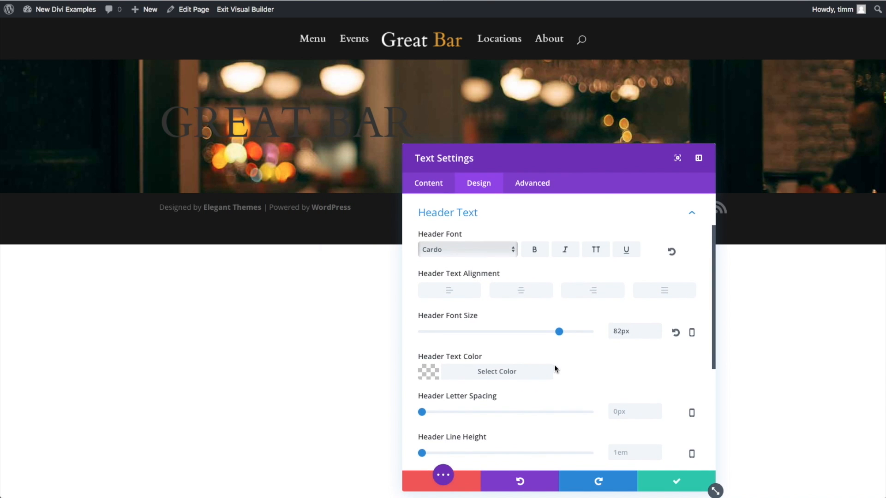
scroll(548, 366, "down", 3)
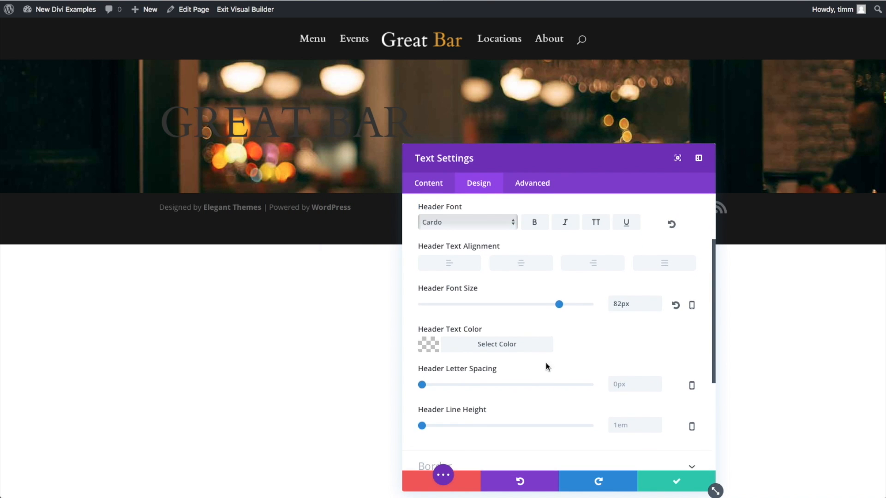
left_click(429, 328)
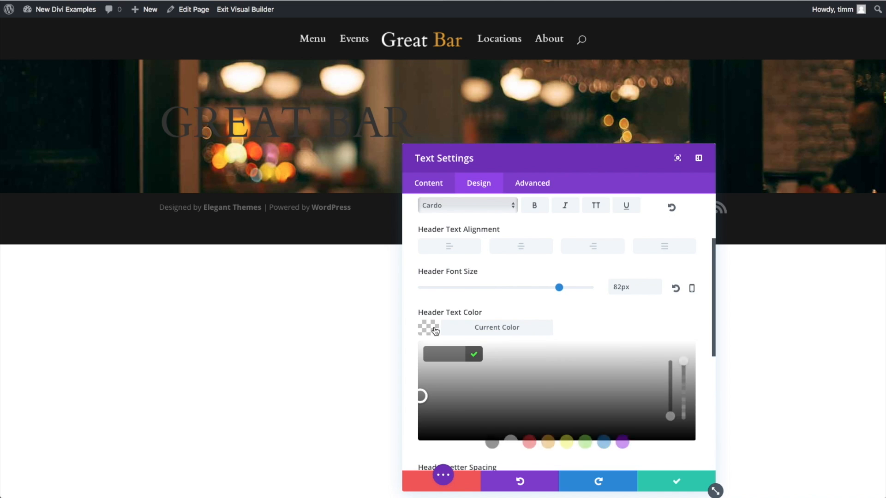
left_click(505, 441)
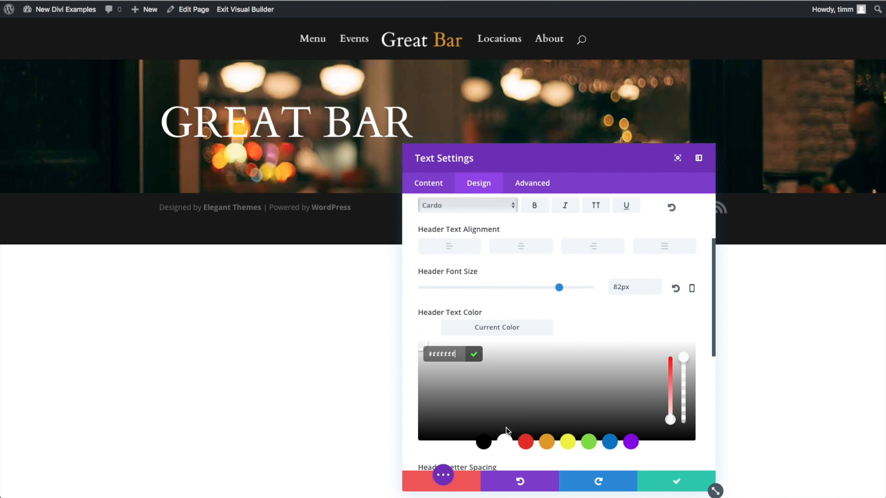
left_click(535, 243)
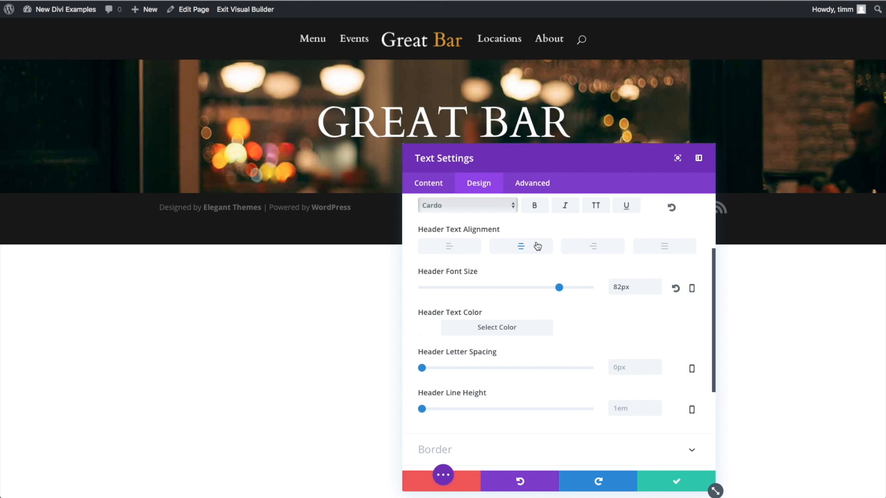
left_click(670, 480)
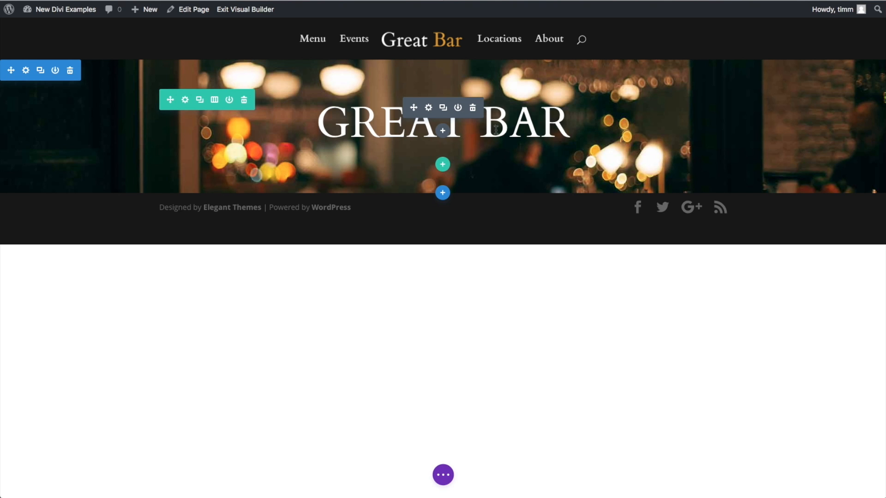
left_click(429, 109)
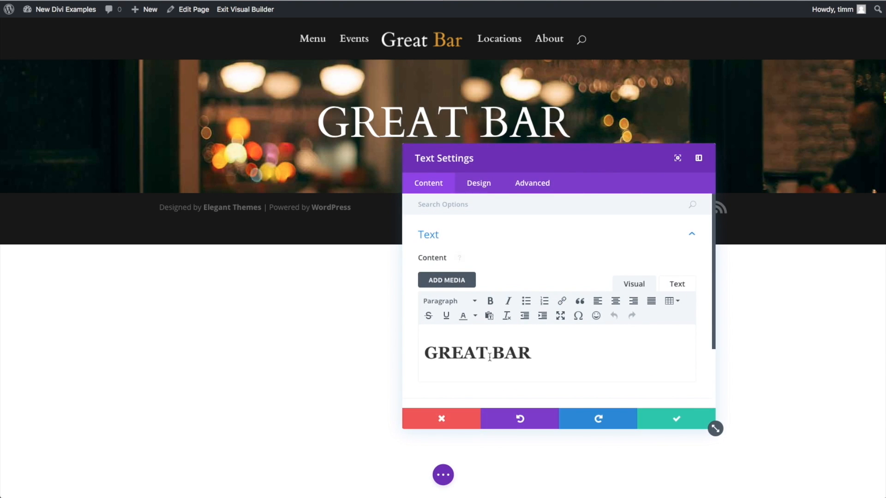
left_click_drag(494, 355, 536, 353)
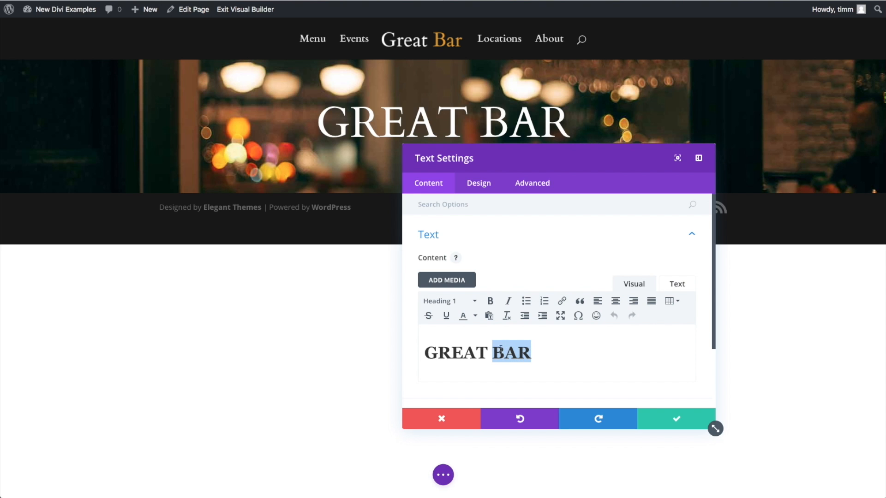
left_click(475, 317)
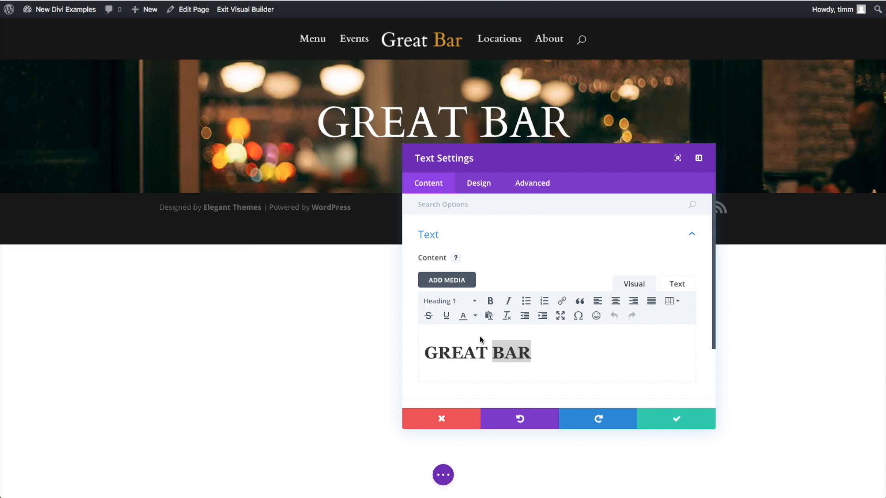
left_click(475, 317)
left_click(475, 317)
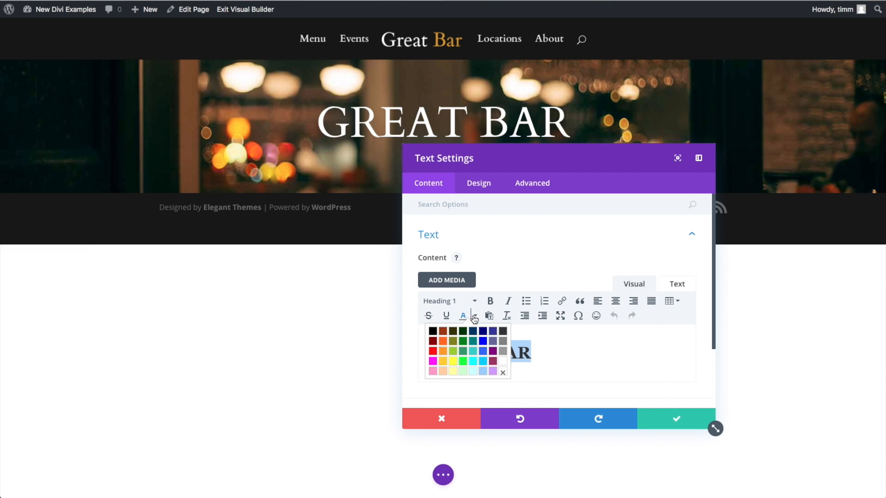
left_click(475, 317)
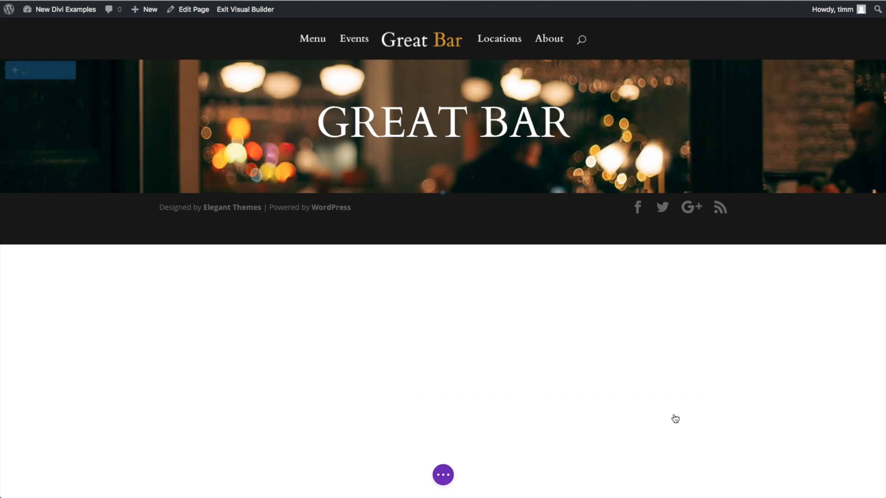
left_click(674, 418)
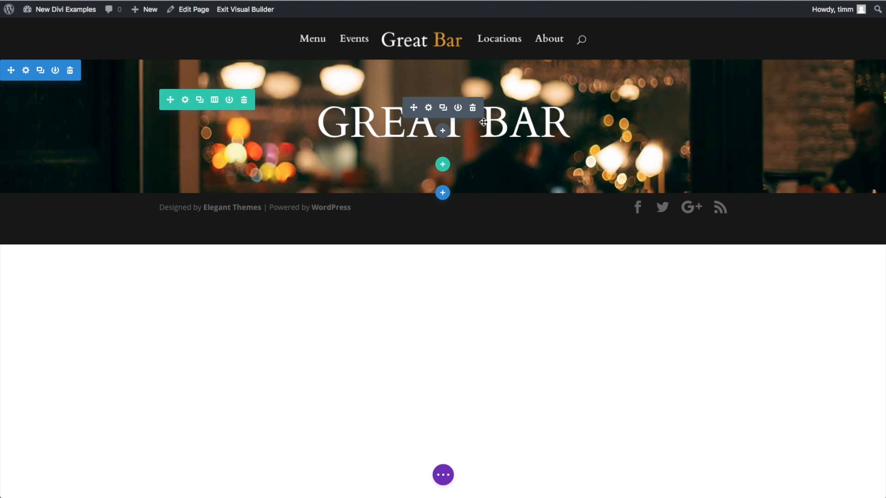
Colour the word "BAR" in the page heading orange (#e09900) using inline text editing
left_click(554, 120)
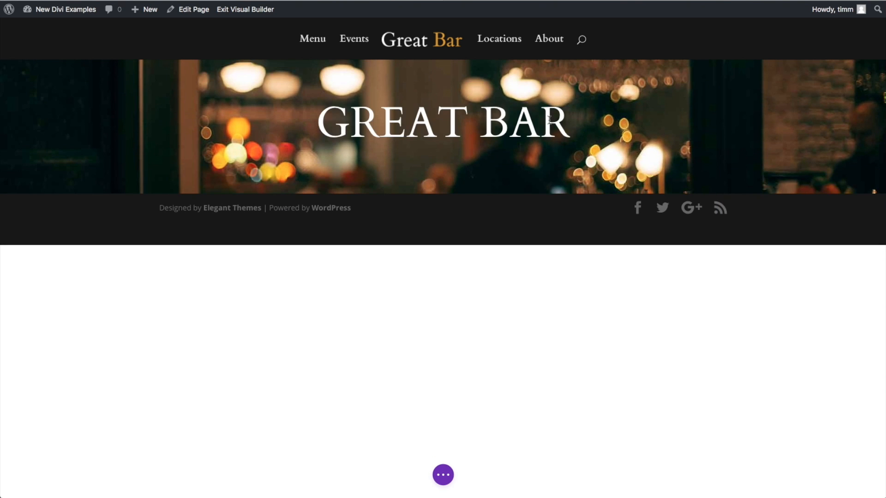
left_click_drag(571, 121, 476, 118)
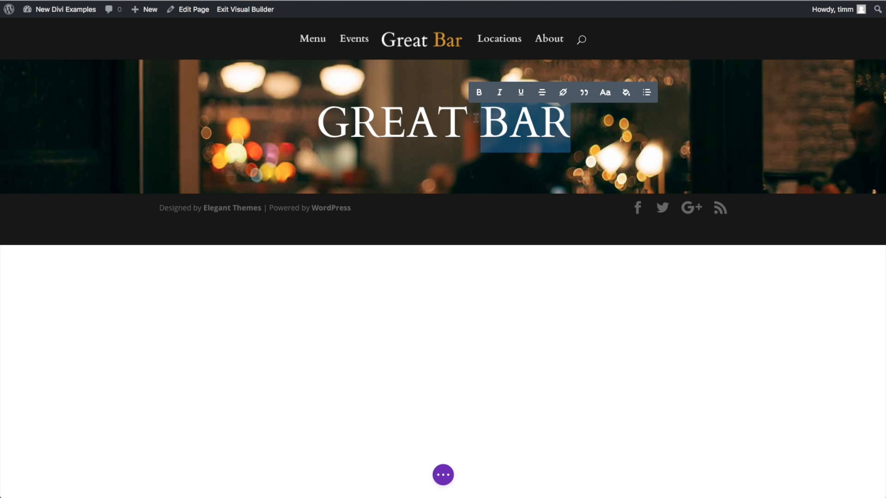
left_click(545, 89)
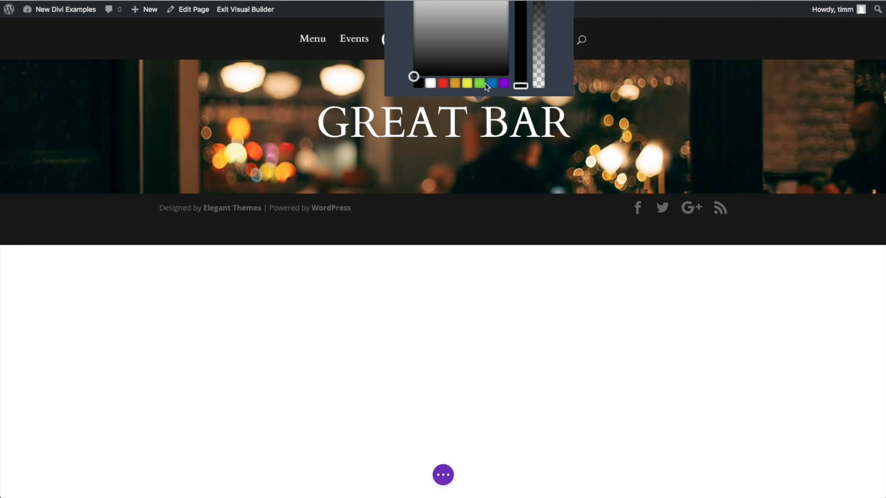
left_click(455, 84)
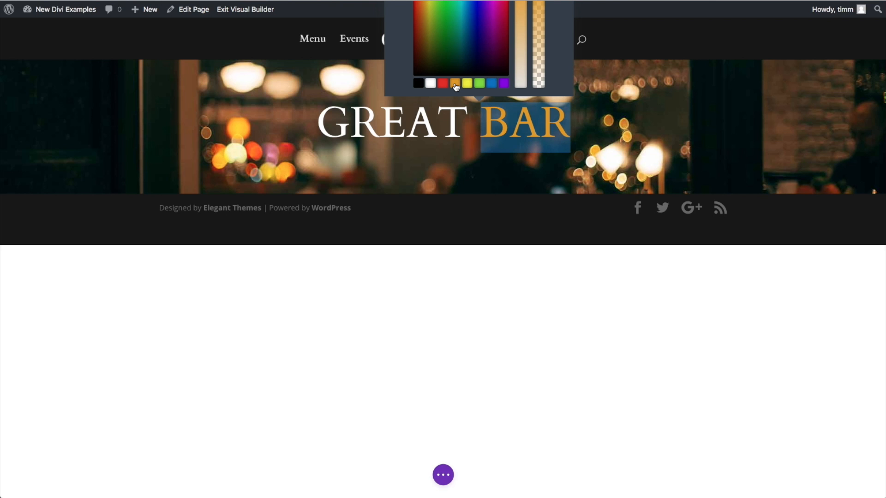
left_click(605, 108)
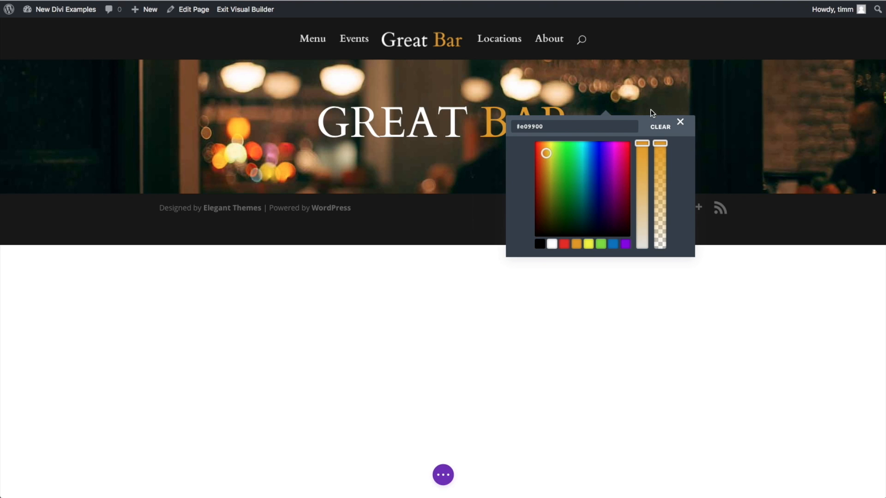
left_click(680, 123)
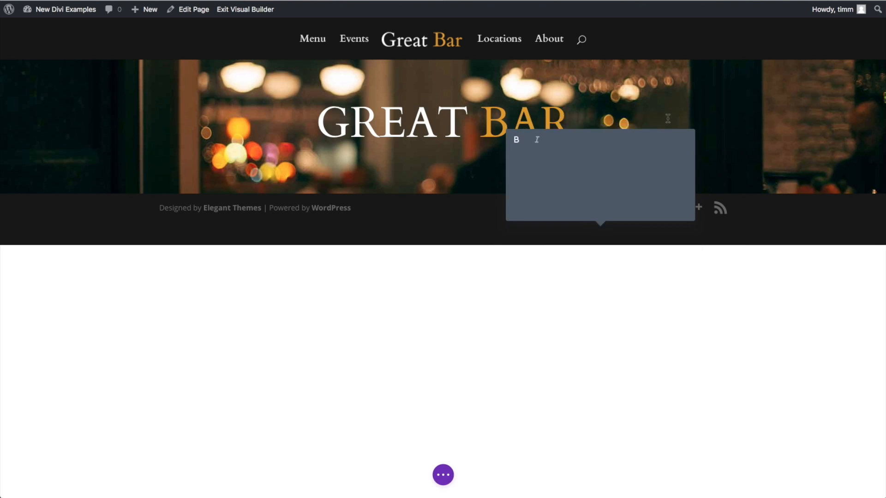
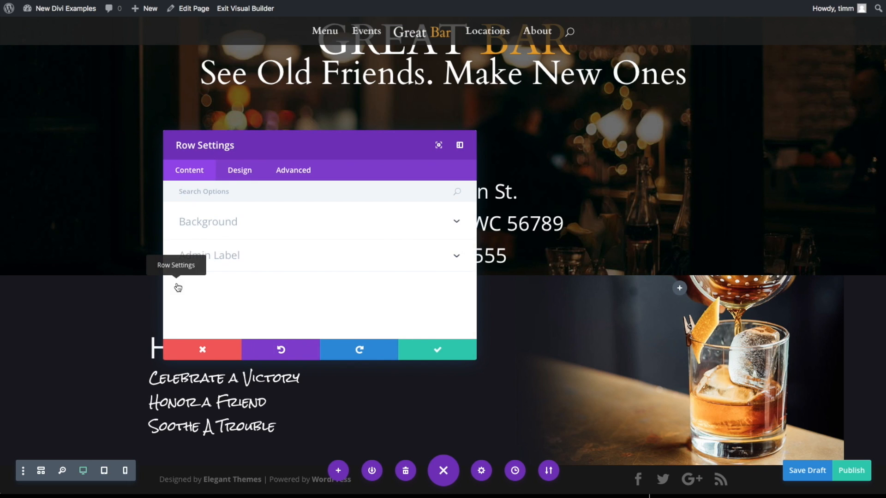
Give the drinks row a custom gutter width of 1 and save the row settings
left_click(245, 171)
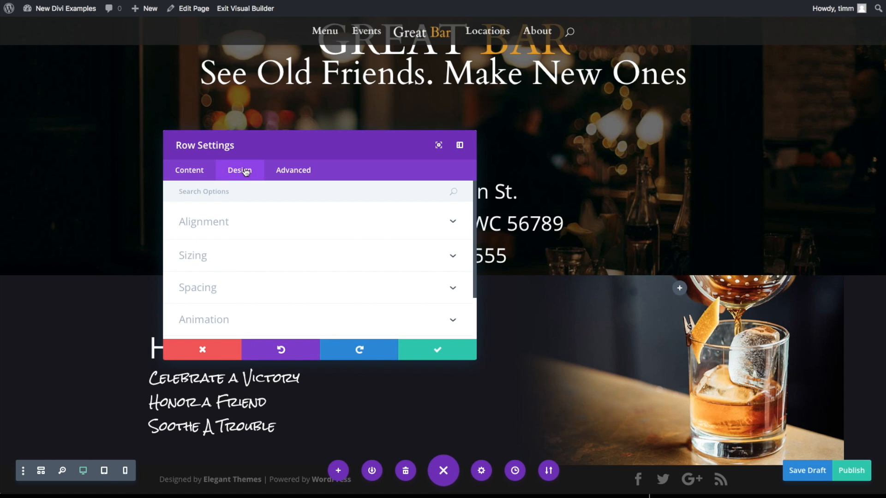
left_click(239, 264)
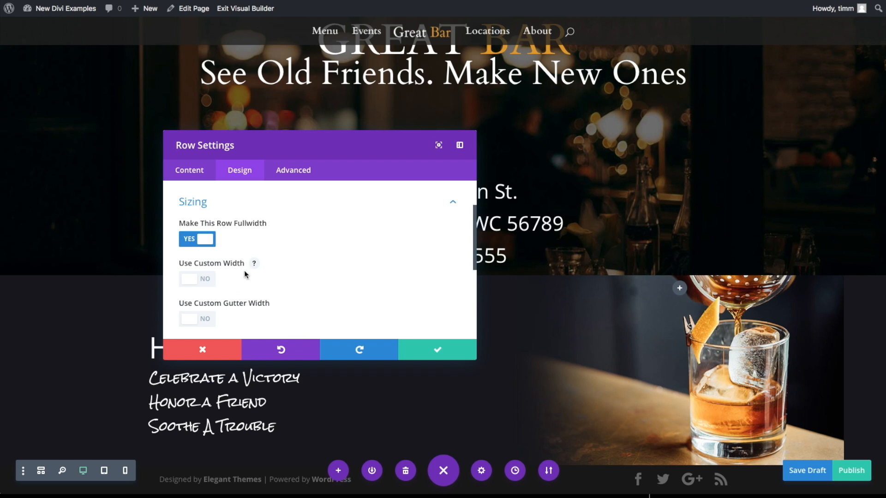
left_click(212, 318)
scroll(311, 302, "down", 3)
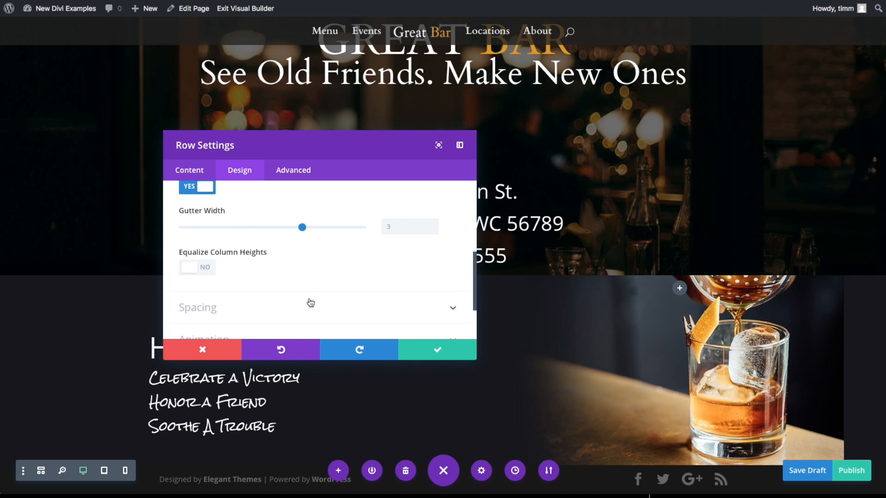
left_click_drag(302, 228, 181, 229)
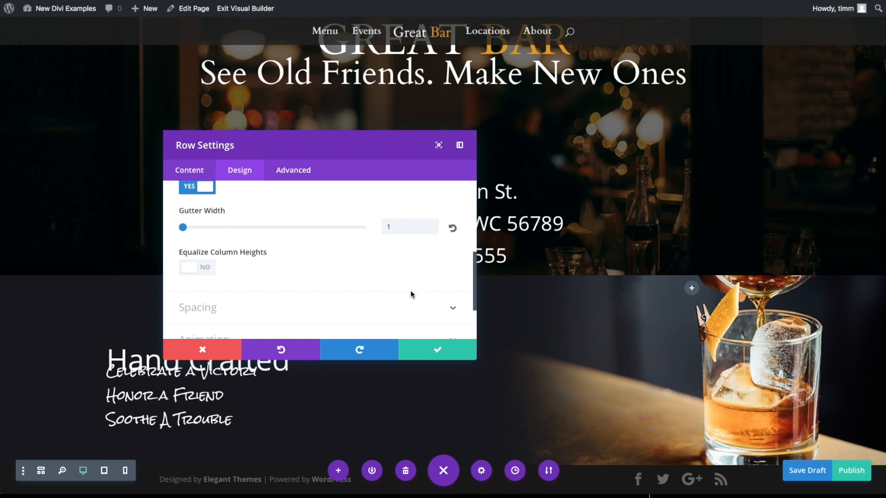
left_click(430, 352)
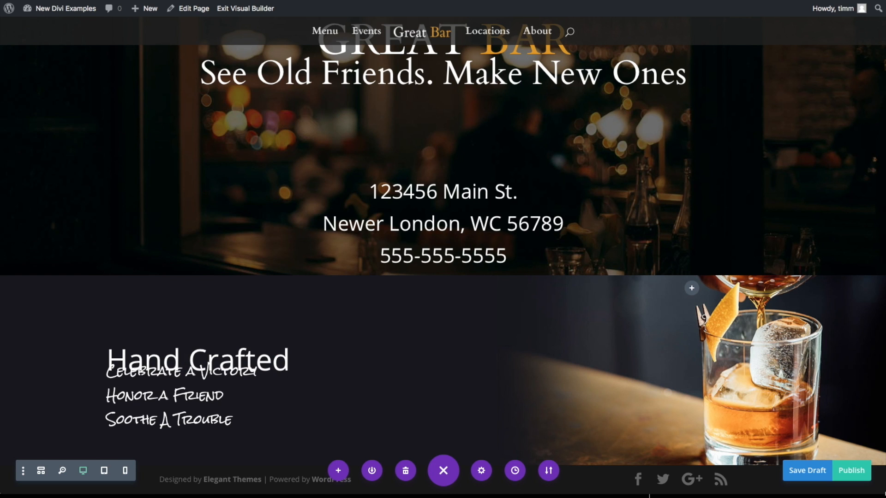
Set the "Hand Crafted" text module's top margin to 20%, add a bottom margin and save the text settings
scroll(277, 369, "down", 1)
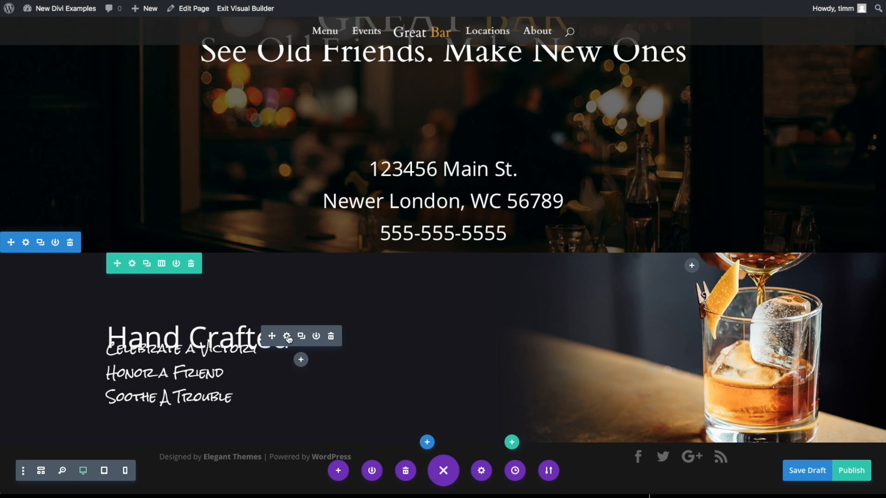
left_click(287, 337)
left_click(253, 170)
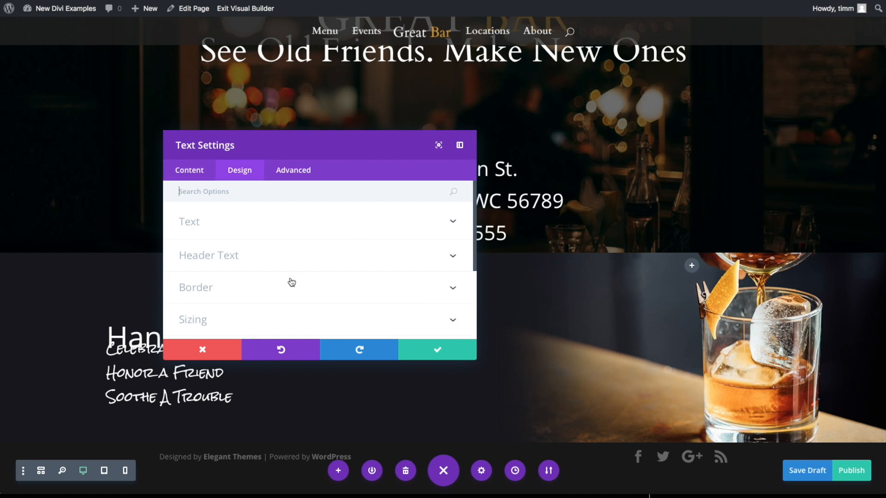
scroll(277, 274, "down", 1)
left_click(242, 336)
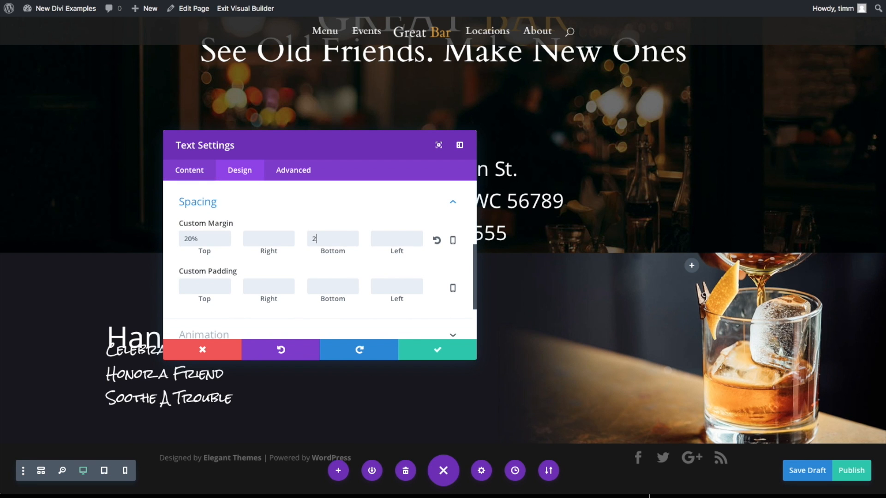
left_click(232, 358)
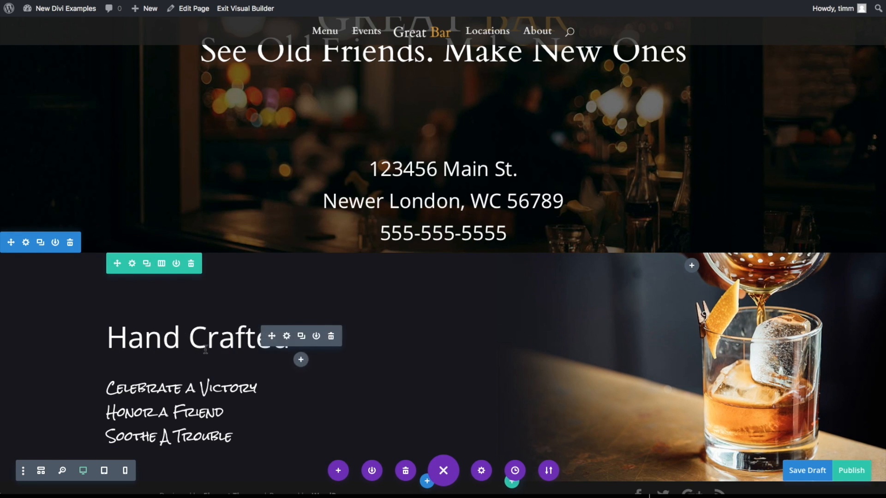
Add a regular section with a single-column row below the drinks section
scroll(369, 339, "down", 1)
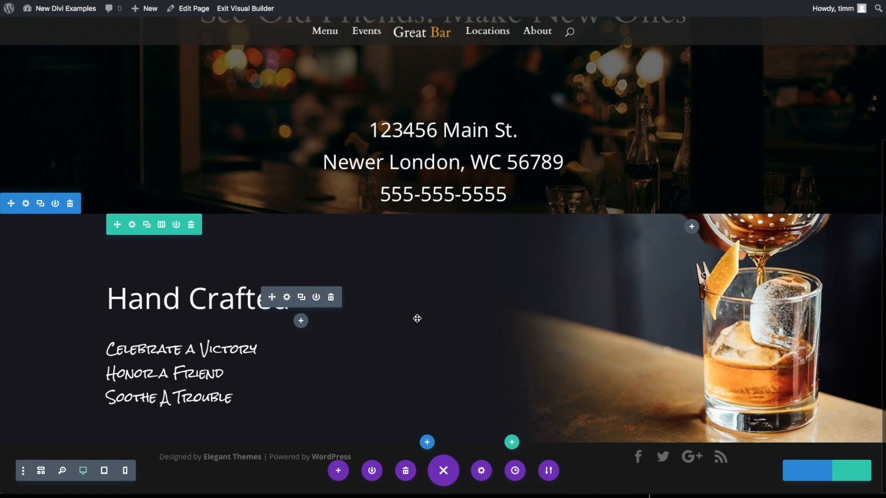
left_click(426, 444)
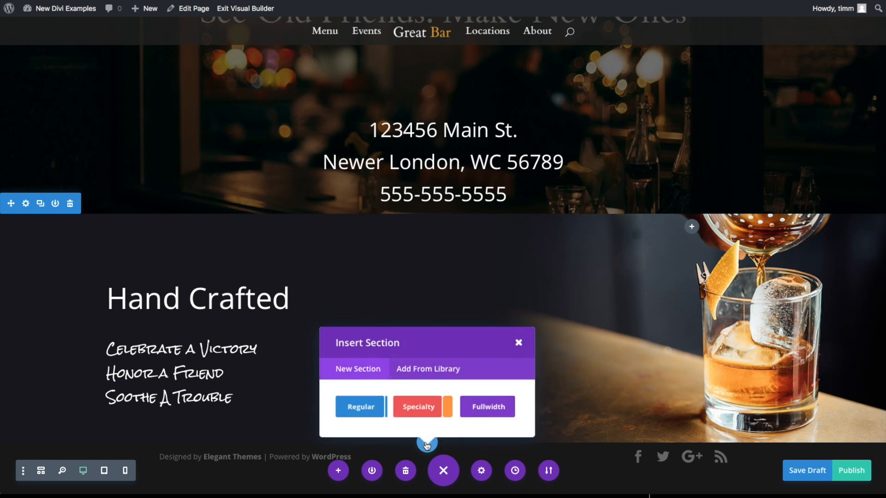
left_click(371, 411)
scroll(315, 352, "down", 2)
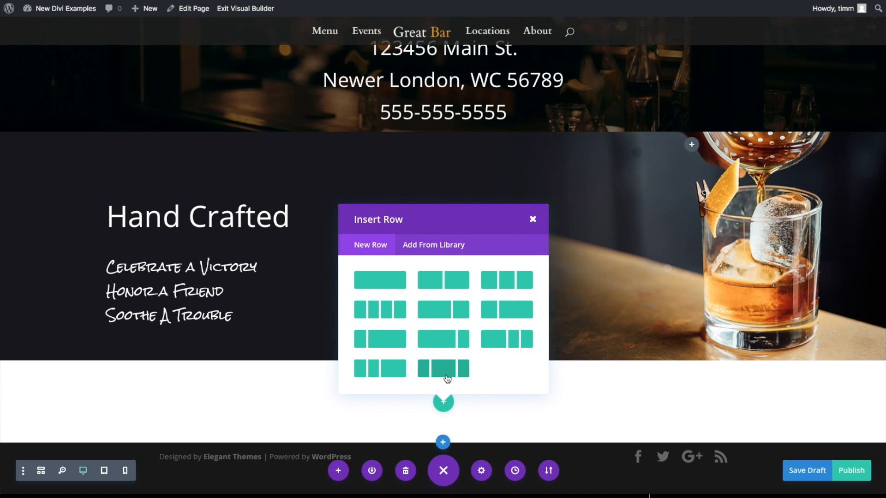
left_click(391, 278)
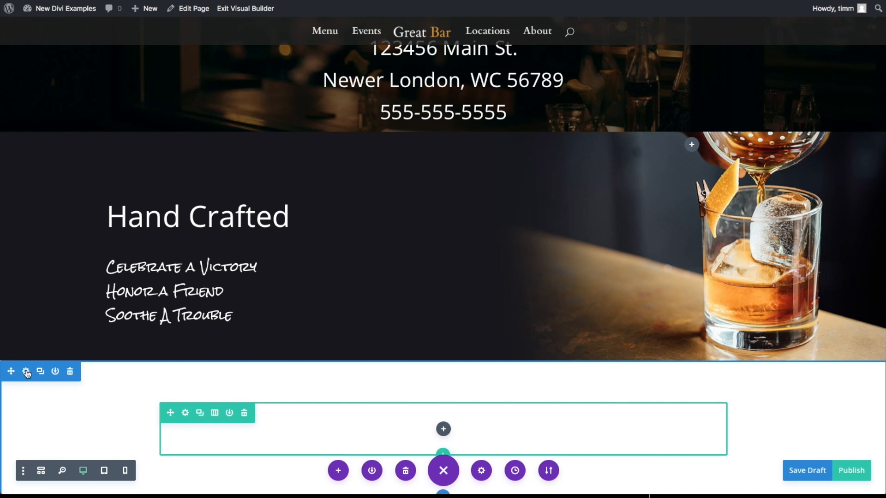
Set the new section's background colour to #171717
left_click(26, 373)
scroll(305, 247, "down", 2)
left_click(318, 254)
type("171717")
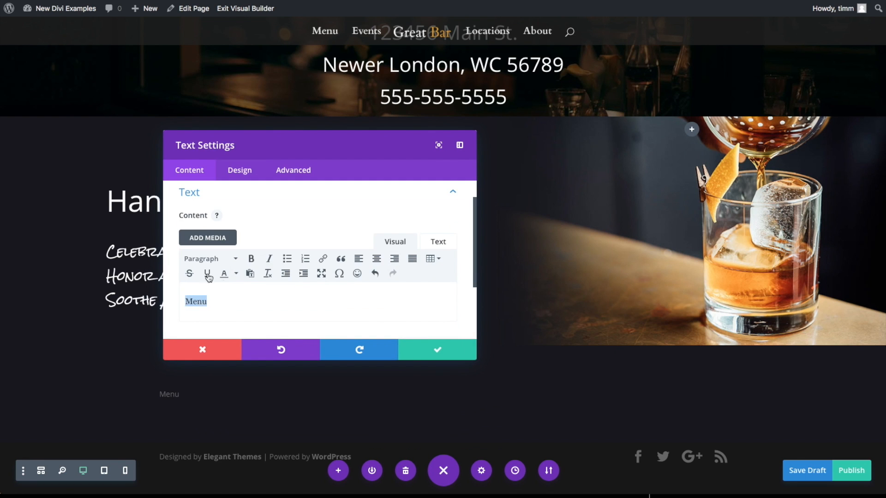
Underline the "Menu" text and style it large, orange and centred
left_click(207, 274)
left_click(239, 170)
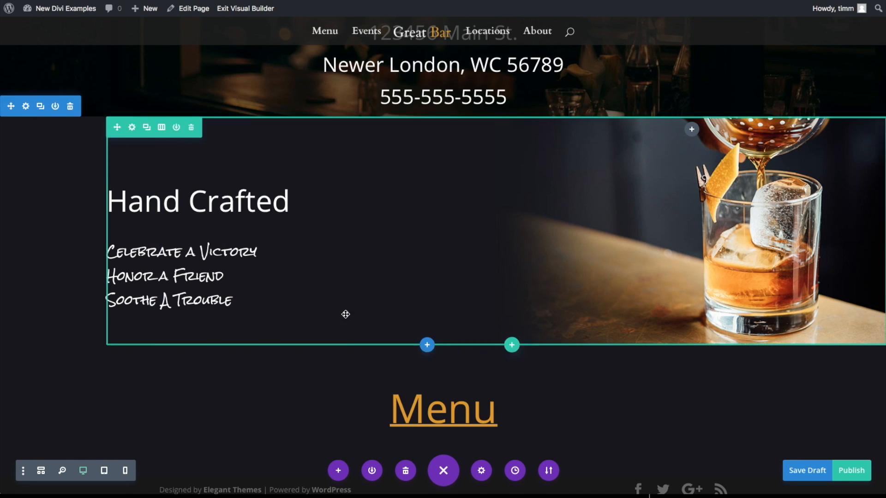
Add a regular section with a two-equal-column row below the Menu section
scroll(344, 313, "down", 1)
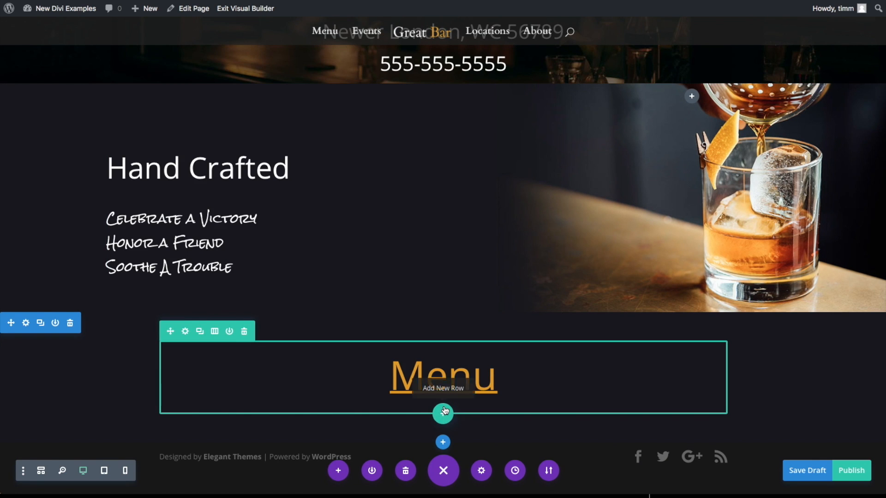
left_click(443, 443)
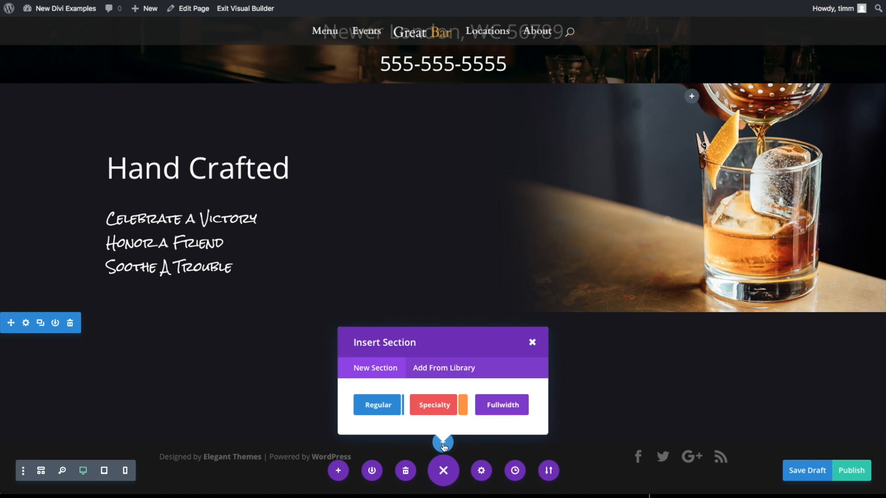
left_click(381, 408)
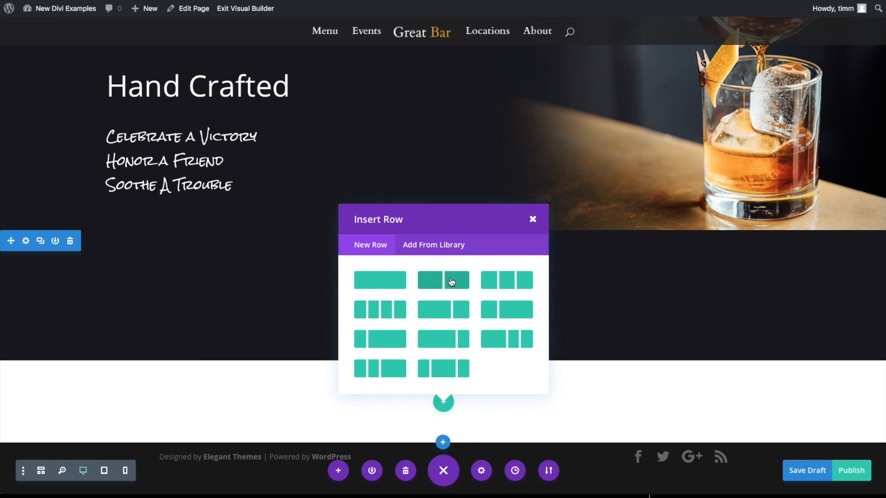
left_click(451, 283)
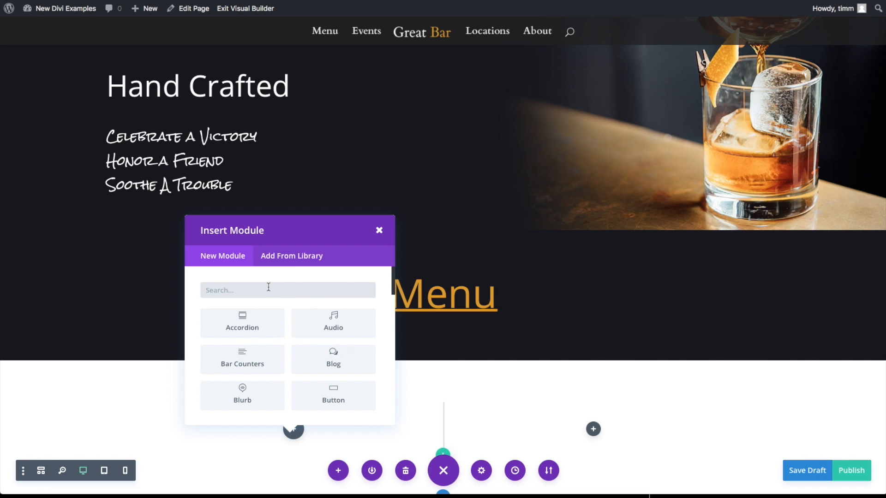
Insert a Text module with the underlined word "Dinner" in the row's first column
type("Text")
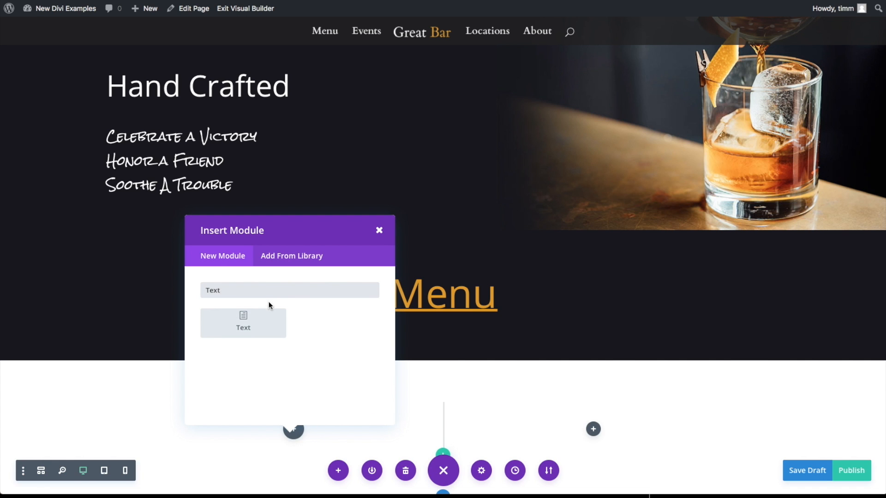
left_click(262, 321)
scroll(251, 318, "down", 3)
left_click(257, 219)
type("Dinner")
double_click(198, 224)
left_click(207, 196)
left_click_drag(475, 282, 484, 202)
Set the Dinner module's text font size to 59px
left_click(239, 170)
scroll(299, 298, "down", 1)
left_click_drag(203, 276, 281, 276)
Colour the Dinner text black, centre it and save the text settings
scroll(321, 231, "up", 1)
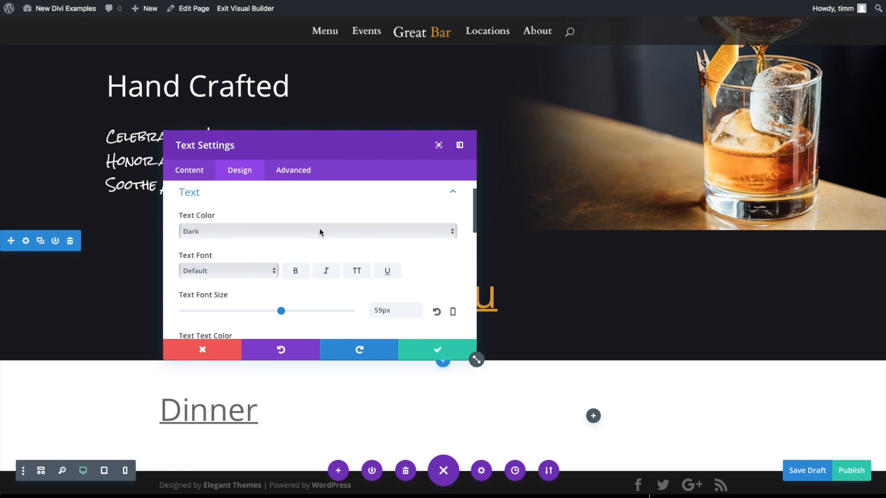
scroll(345, 290, "down", 4)
left_click(252, 261)
scroll(277, 261, "down", 4)
left_click(287, 250)
left_click(290, 260)
scroll(289, 260, "down", 5)
left_click(438, 350)
mouse_move(365, 404)
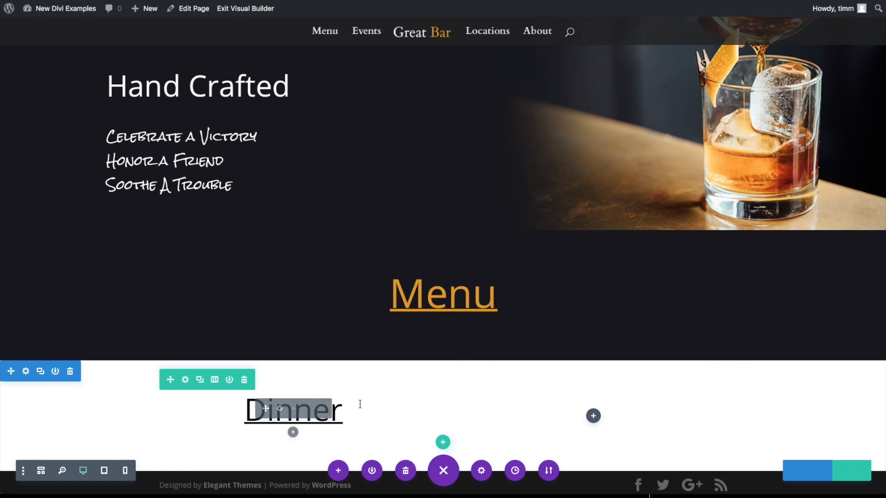
left_click(279, 409)
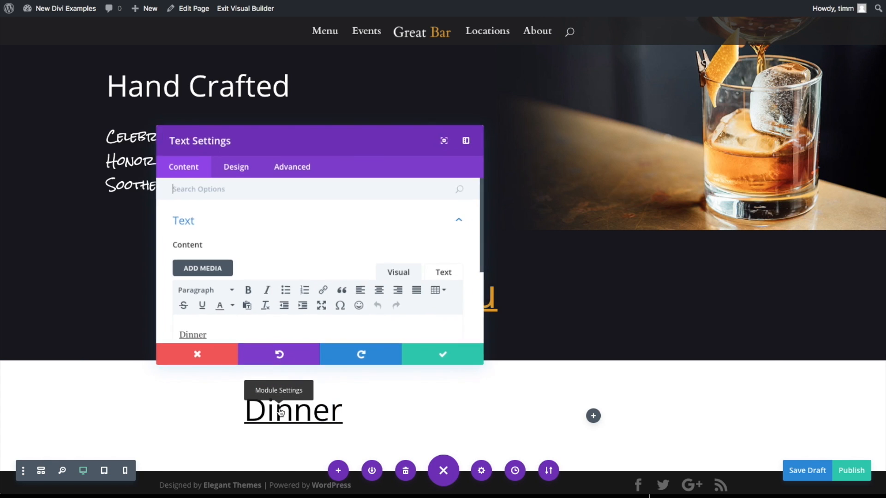
left_click(432, 349)
Duplicate the Dinner text module and move the copy into the row's second column
mouse_move(322, 406)
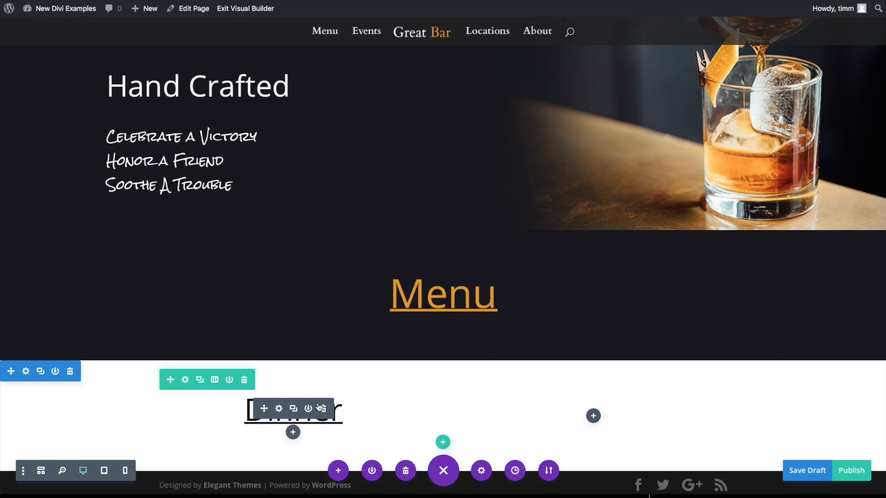
left_click(294, 409)
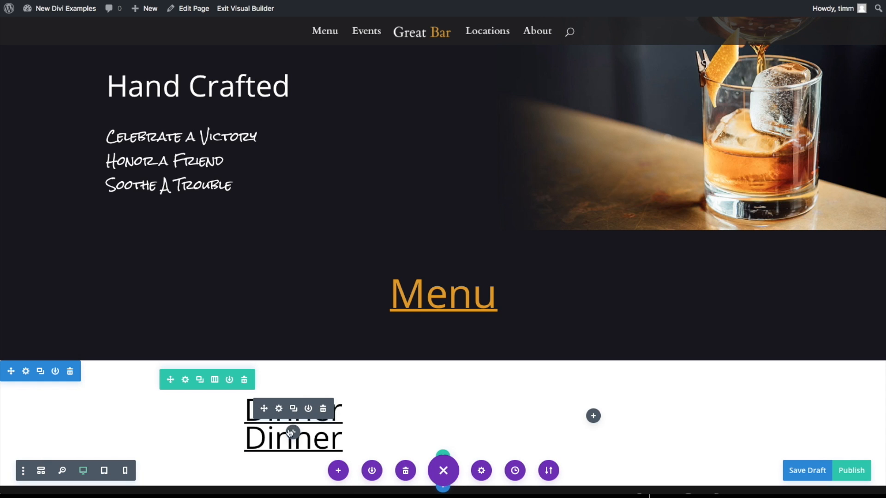
left_click_drag(337, 429, 597, 396)
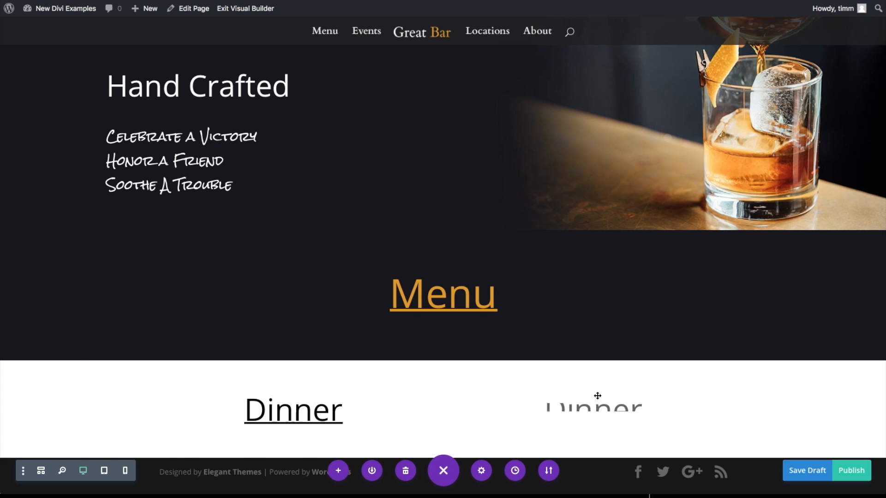
Change the text of the copy in the second column to "Dessert"
left_click(580, 409)
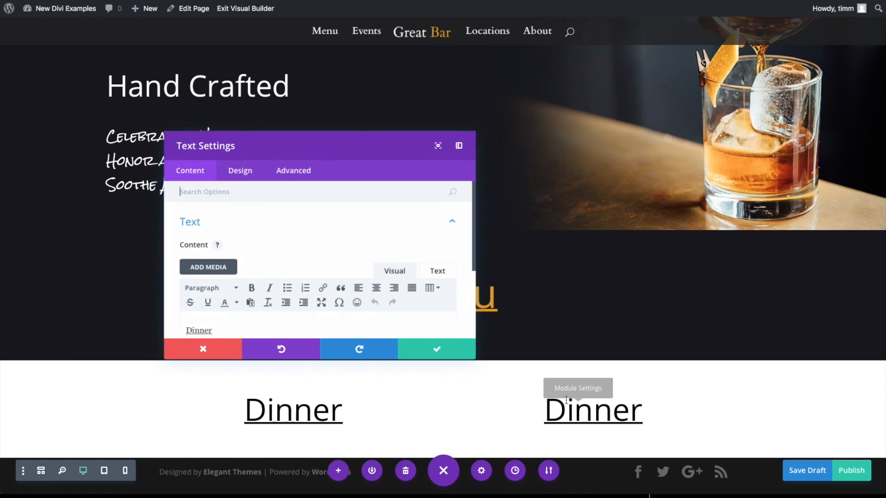
left_click_drag(218, 322, 202, 327)
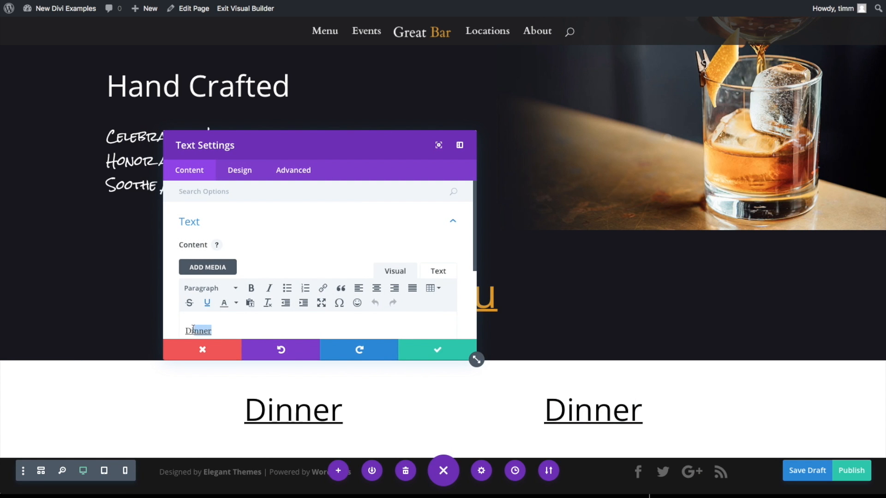
type("essert")
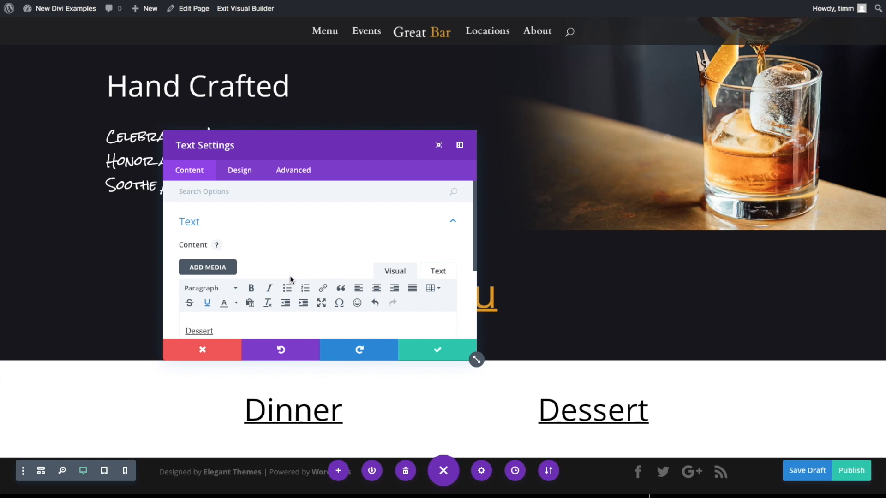
Set the Dessert module's text colour to white (#ffffff) and save the text settings
left_click(240, 171)
left_click(221, 222)
left_click(230, 261)
left_click(221, 270)
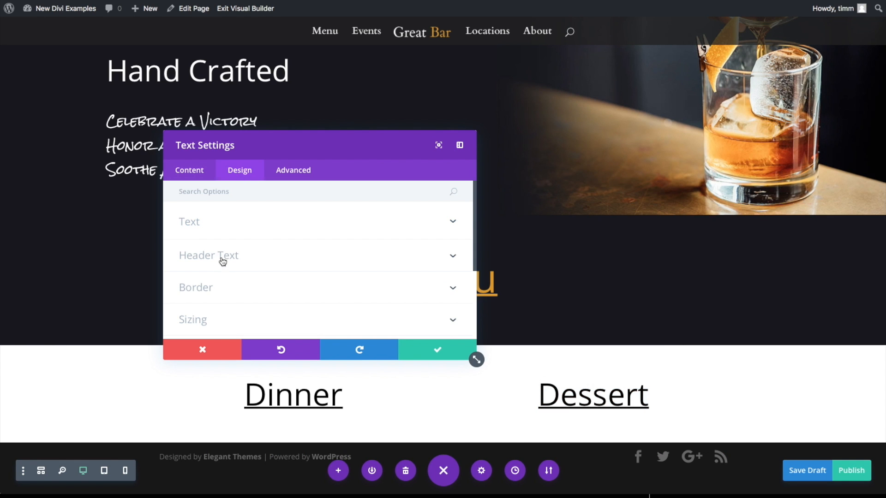
left_click(211, 230)
scroll(246, 297, "down", 3)
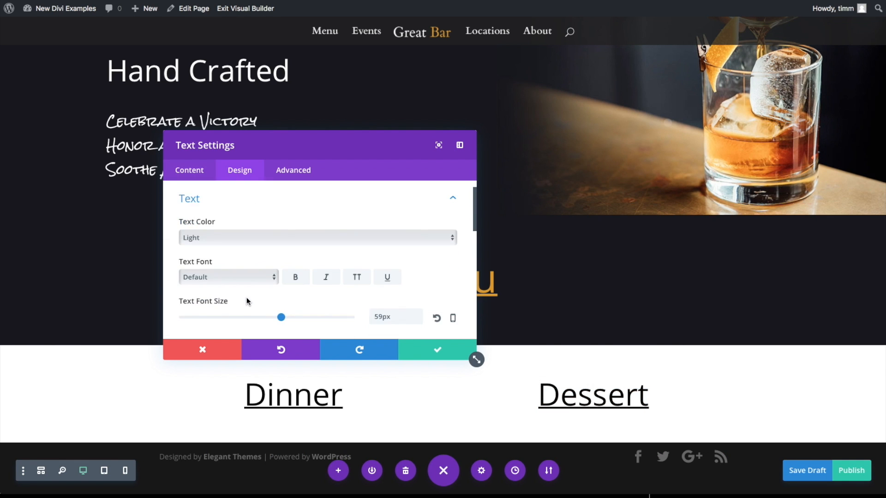
scroll(206, 218, "up", 1)
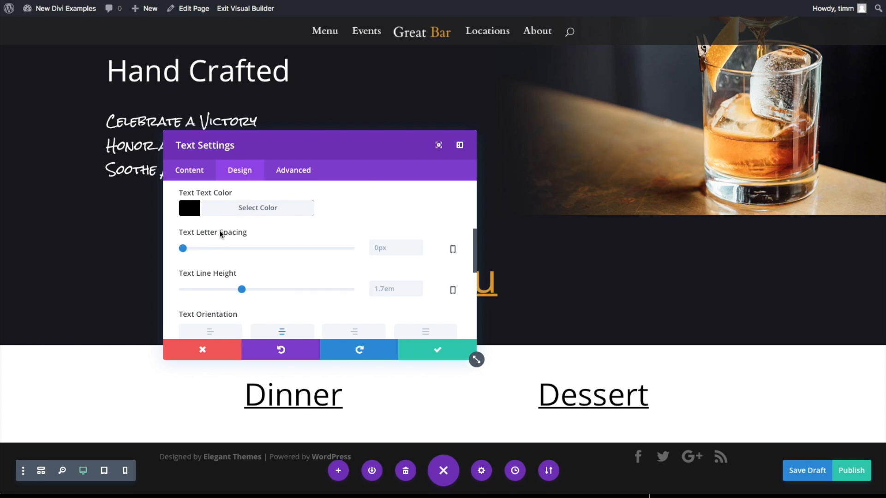
left_click(194, 210)
left_click(270, 323)
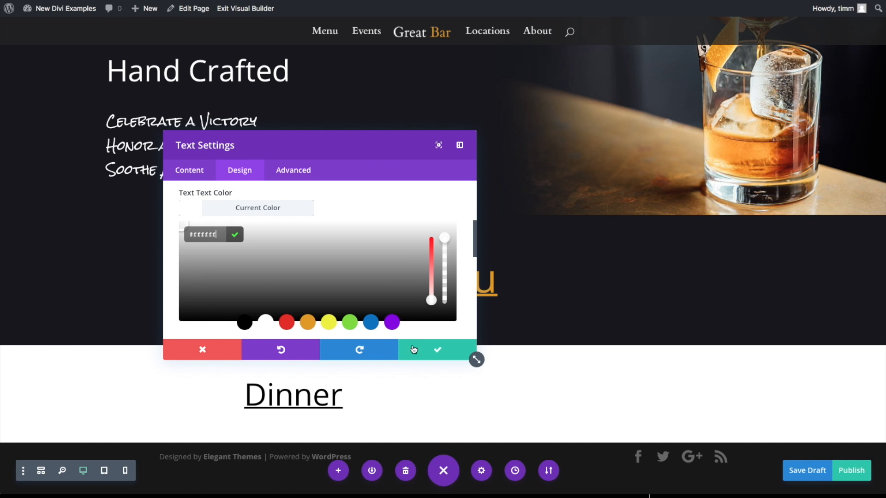
left_click(438, 349)
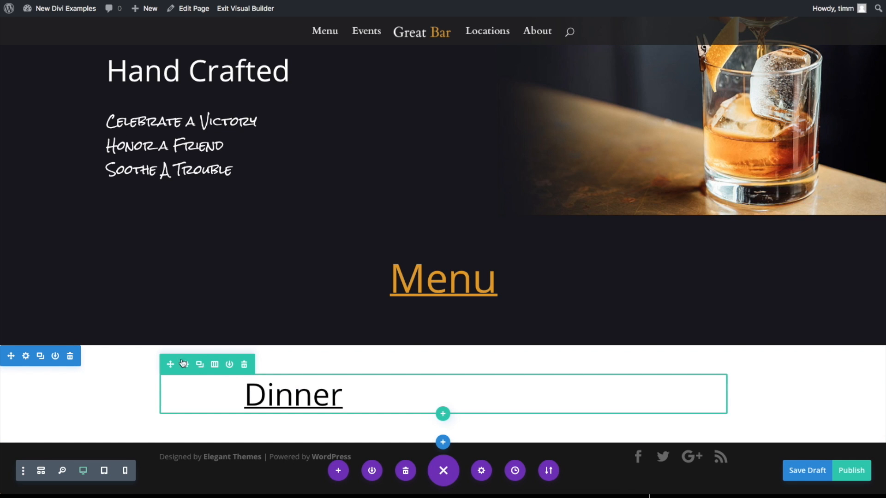
left_click(185, 365)
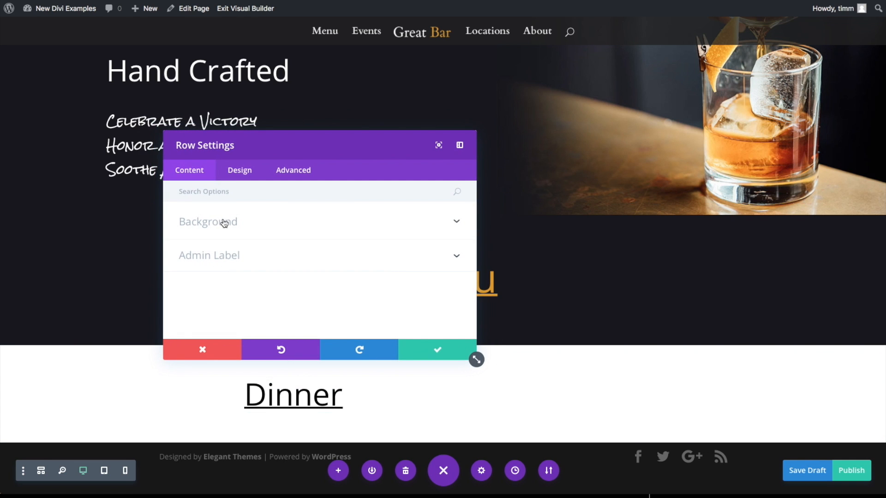
left_click(241, 171)
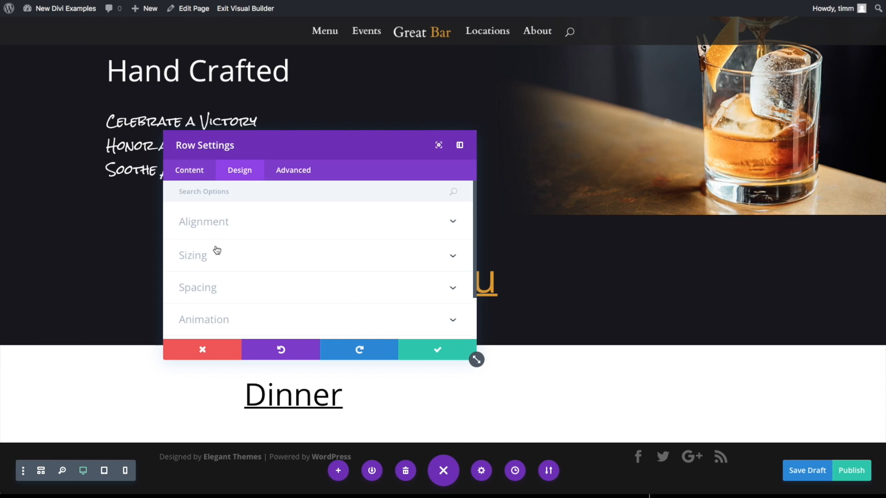
left_click(189, 353)
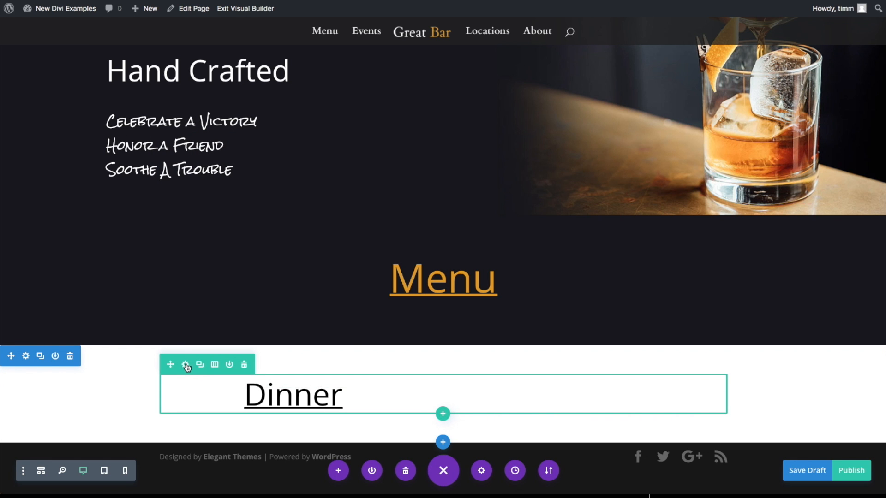
Make the row holding the Dinner and Dessert columns fullwidth in its sizing settings
left_click(187, 367)
left_click(241, 171)
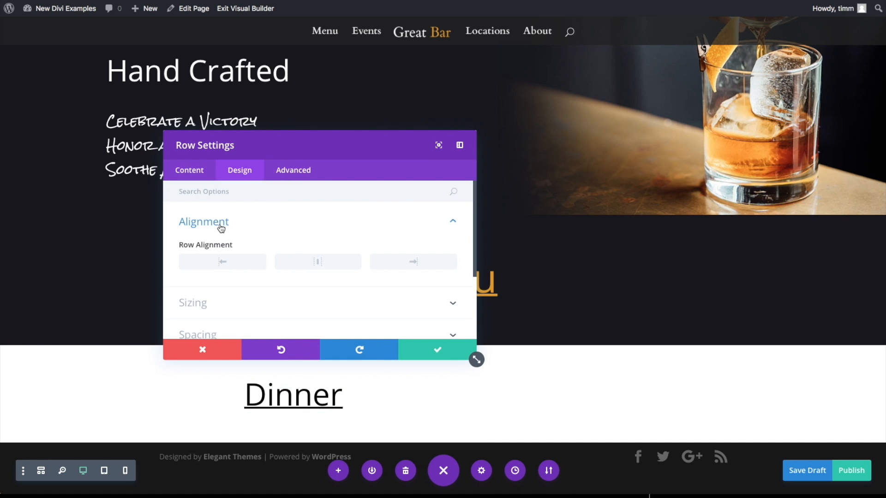
left_click(222, 226)
left_click(223, 258)
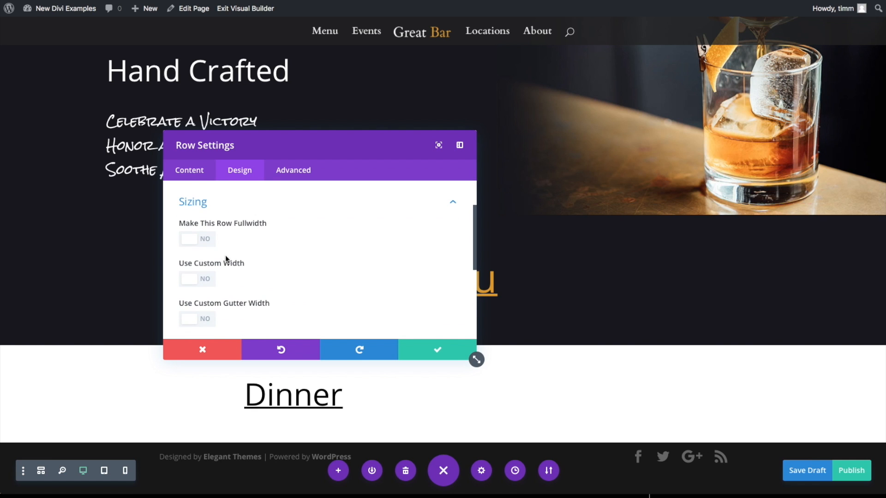
left_click(205, 240)
Enable a custom gutter width of 1 for the row and equalize its column heights
scroll(258, 263, "down", 2)
left_click(209, 272)
scroll(296, 267, "down", 1)
left_click_drag(307, 269, 180, 265)
scroll(286, 286, "down", 1)
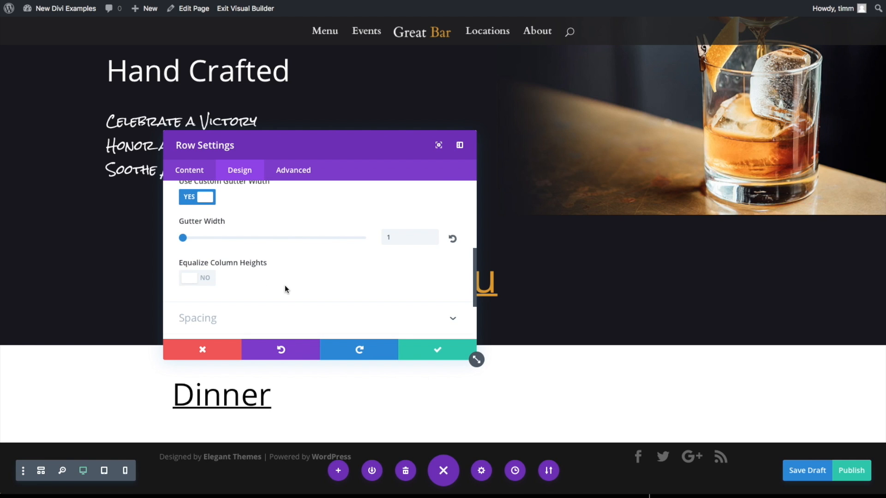
left_click(200, 280)
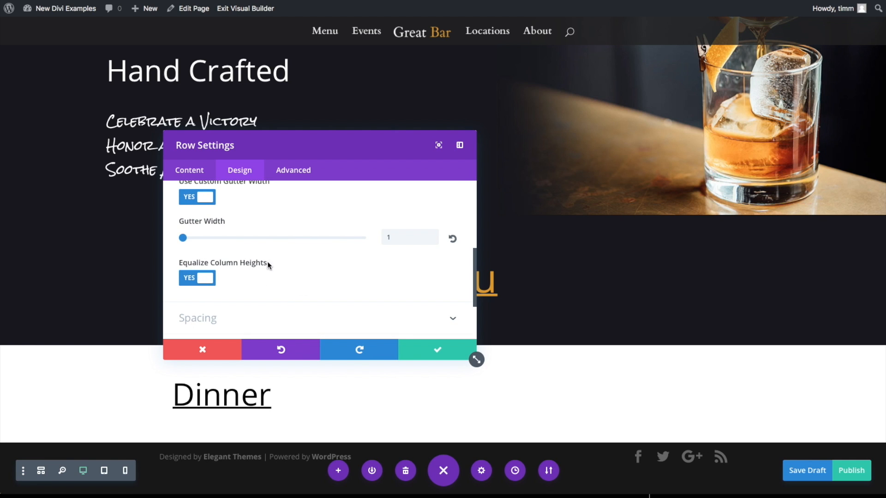
scroll(368, 302, "down", 2)
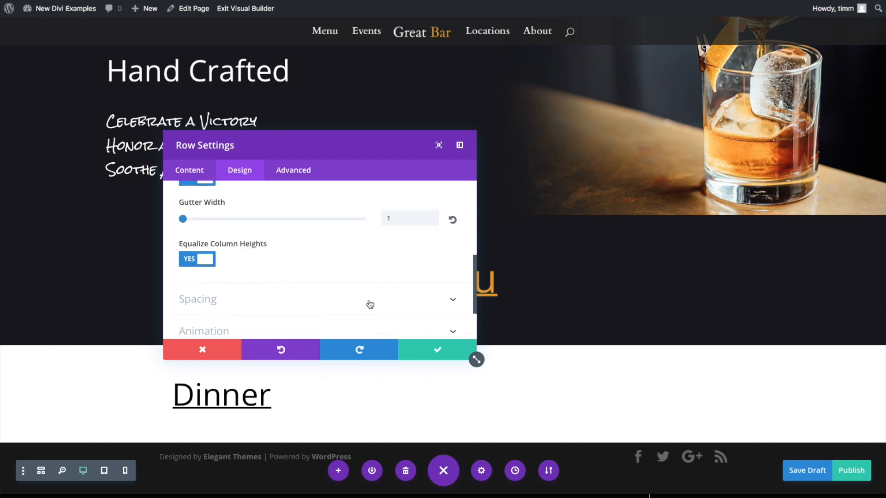
Give column 1 of the row the white risotto plate photo from the media library as its background image
scroll(366, 300, "up", 10)
left_click(193, 172)
left_click(230, 222)
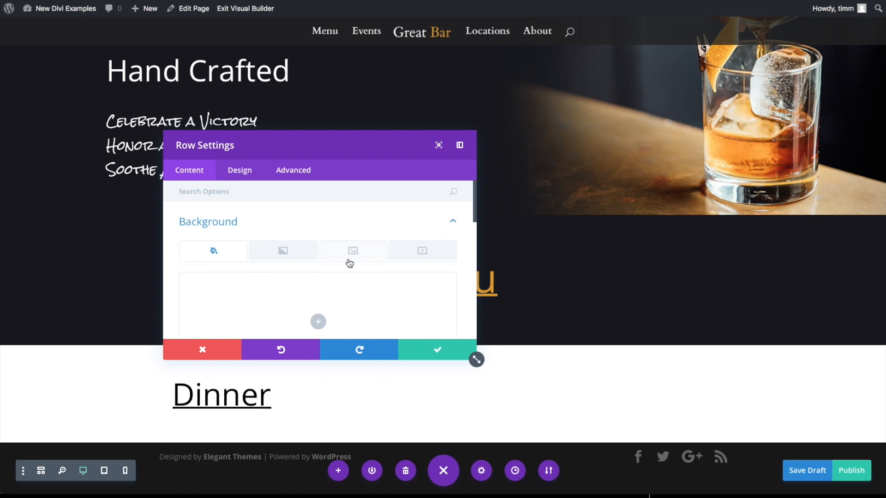
scroll(348, 258, "down", 5)
scroll(330, 254, "down", 2)
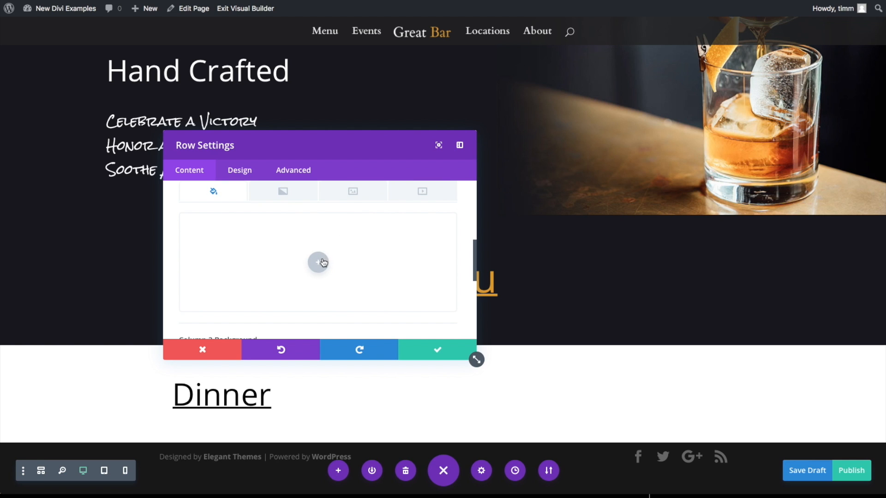
left_click(319, 262)
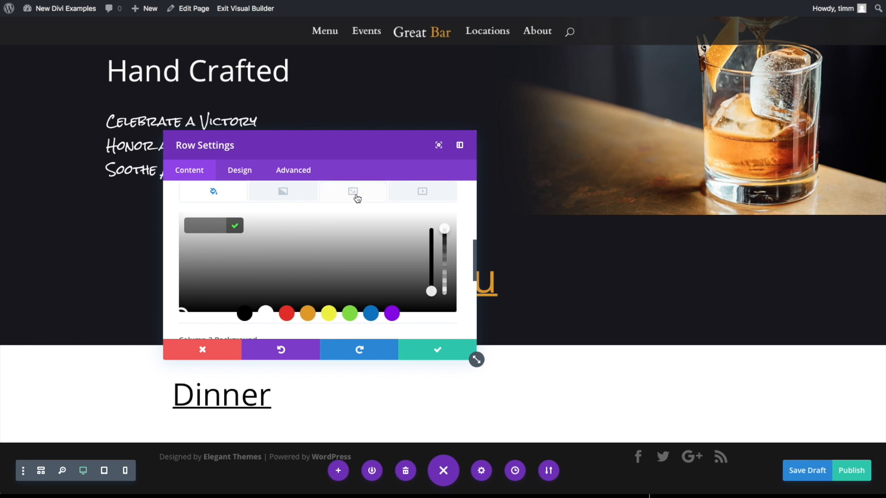
left_click(357, 197)
left_click(318, 261)
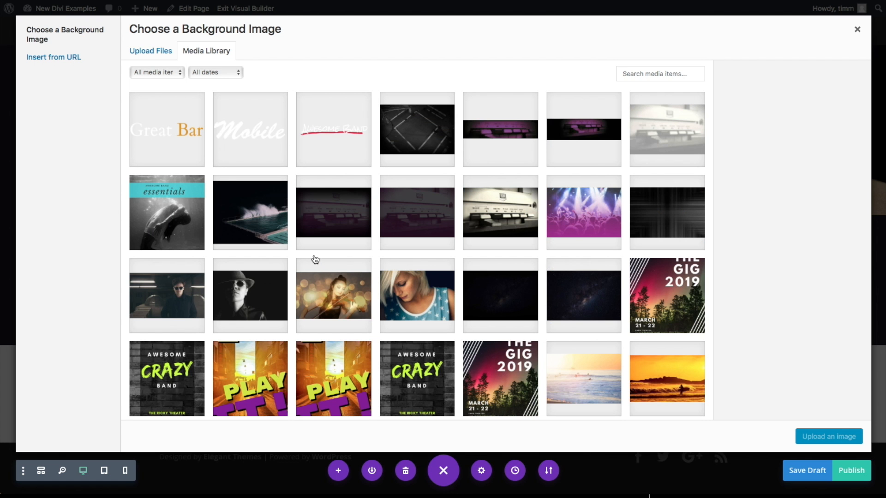
scroll(334, 249, "down", 5)
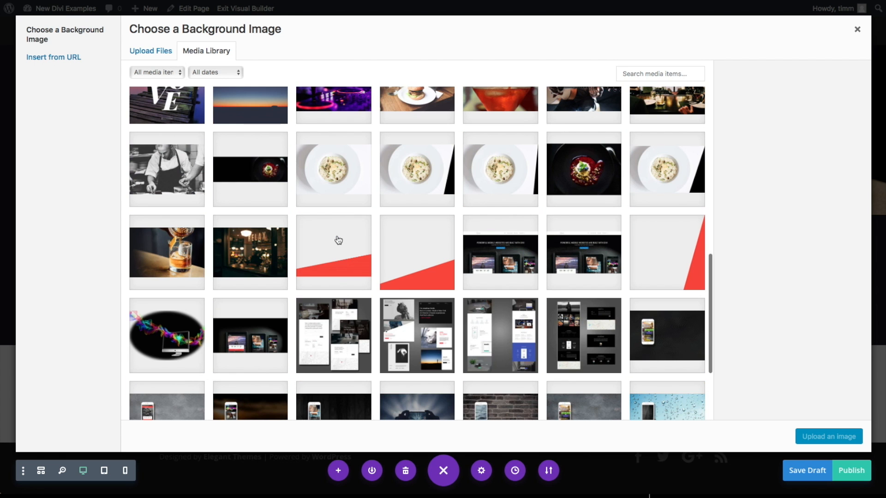
left_click(351, 170)
left_click(829, 436)
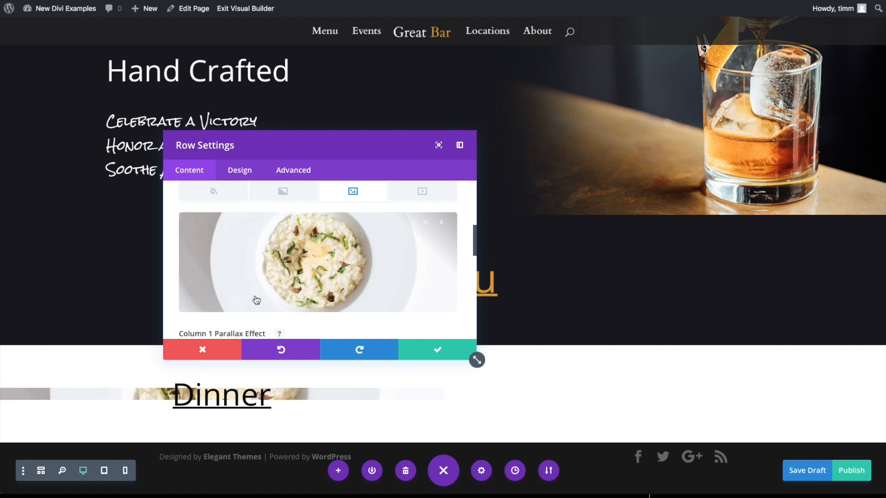
scroll(253, 305, "down", 2)
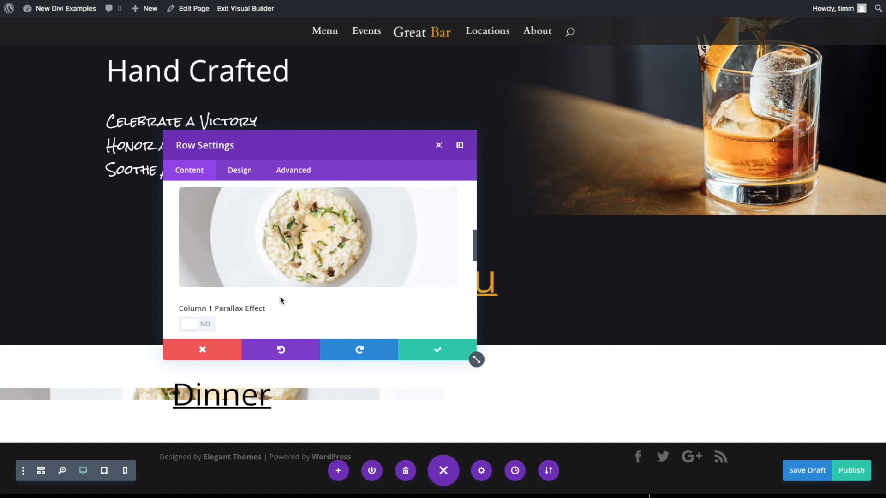
Set the row's top custom padding and top custom margin to 0 and save the row settings
left_click(248, 178)
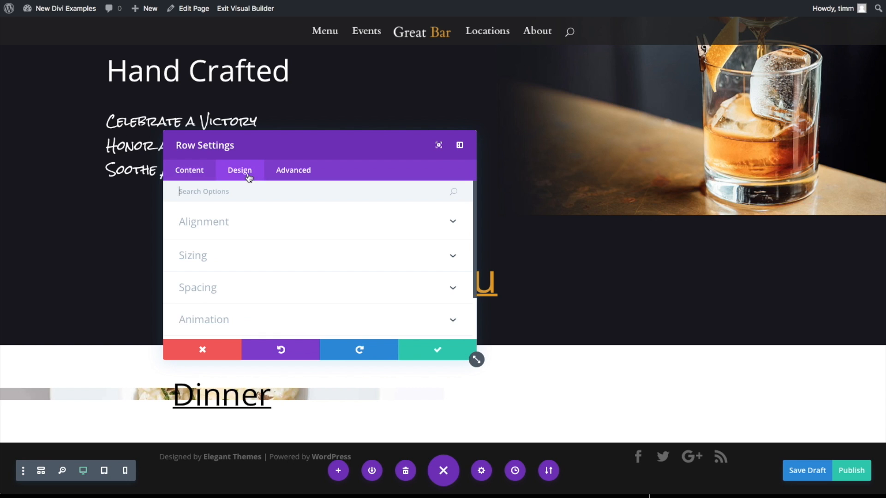
left_click(248, 285)
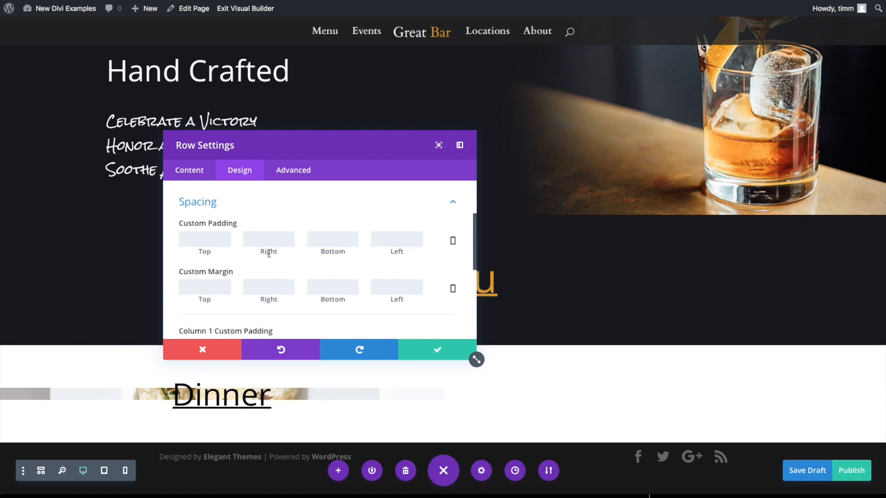
left_click(217, 244)
type("0")
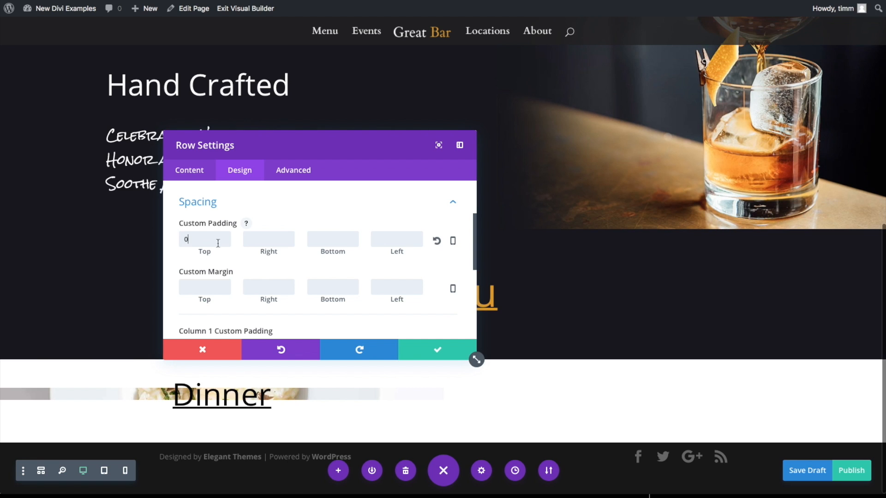
left_click(218, 287)
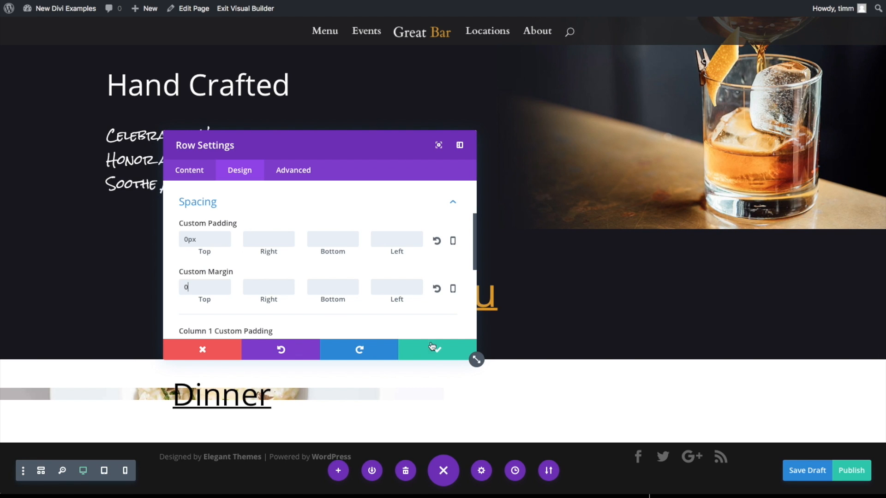
left_click(431, 347)
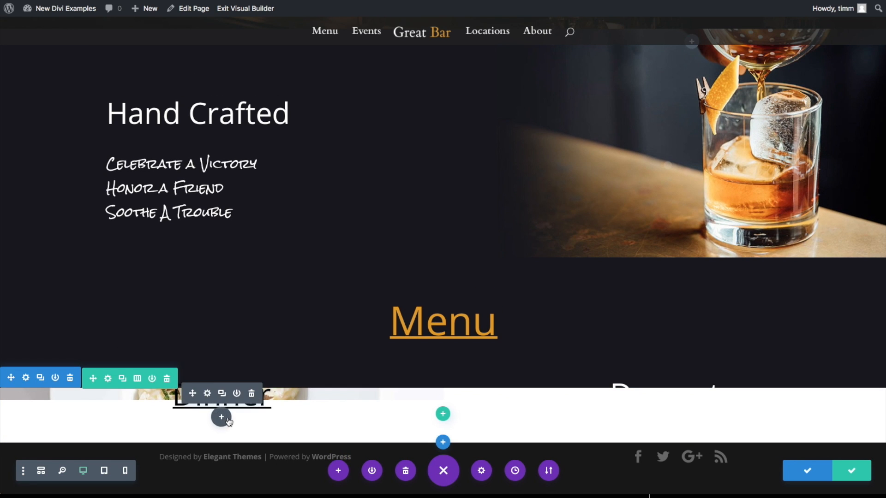
Insert a Divider module below the Dinner text in the first column
left_click(222, 418)
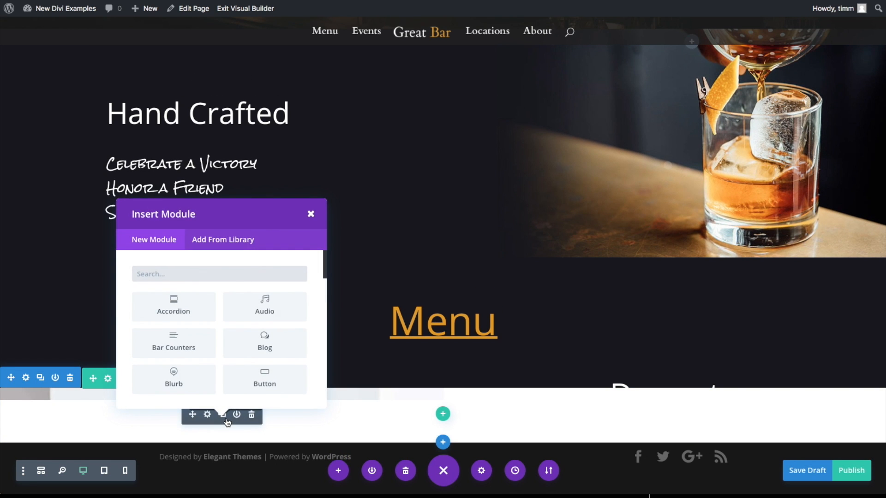
type("di")
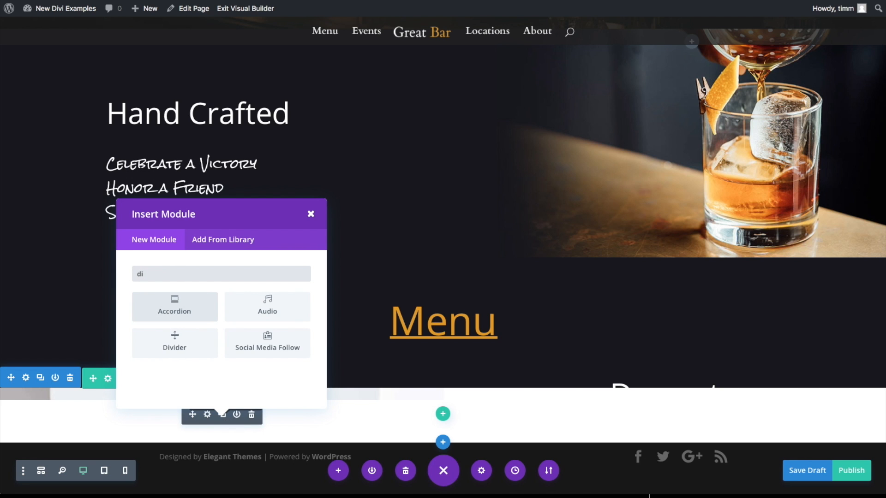
left_click(180, 349)
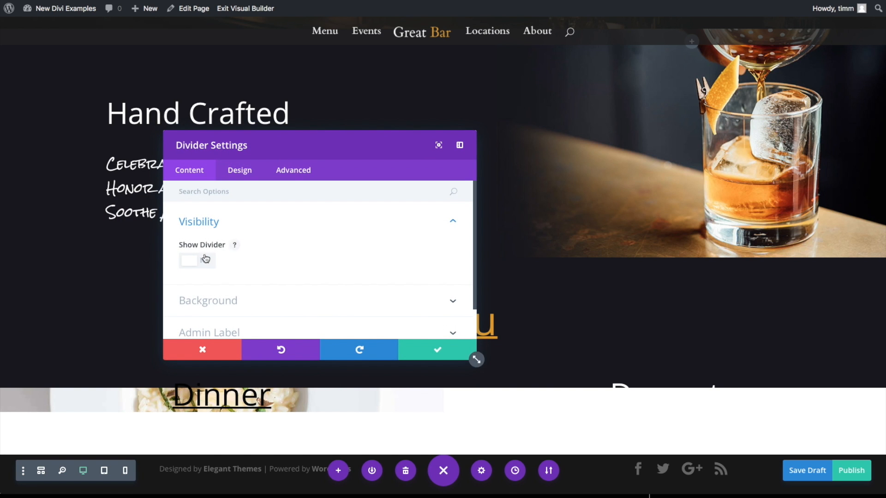
scroll(230, 255, "down", 1)
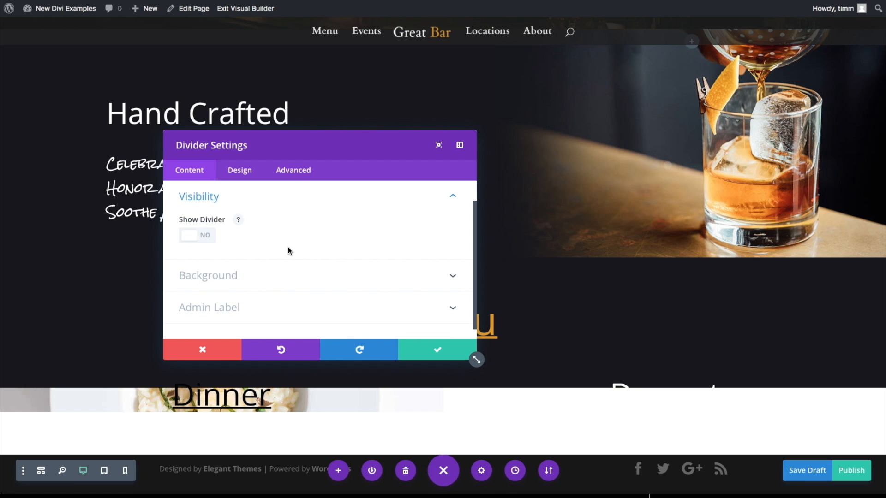
scroll(296, 248, "down", 1)
Set the divider's height to 300px in its sizing settings
left_click(250, 174)
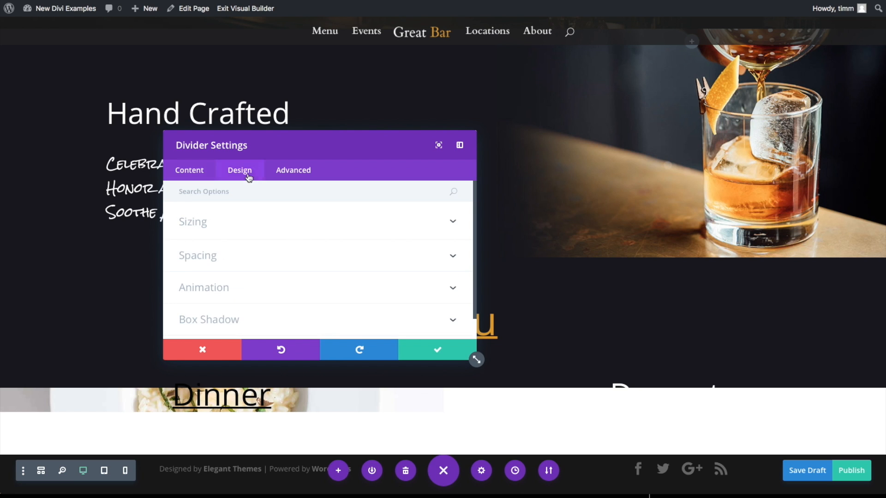
left_click(259, 230)
scroll(302, 236, "up", 2)
left_click_drag(222, 252, 424, 241)
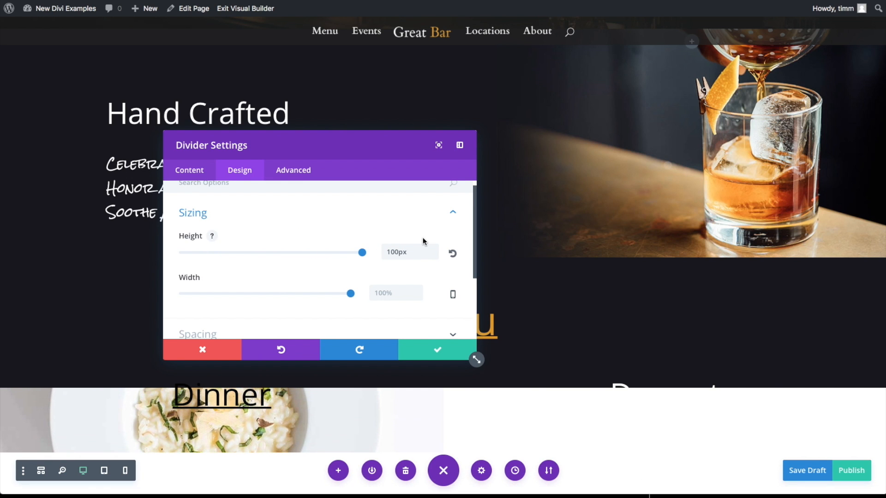
left_click(391, 253)
key("BackSpace")
type("3")
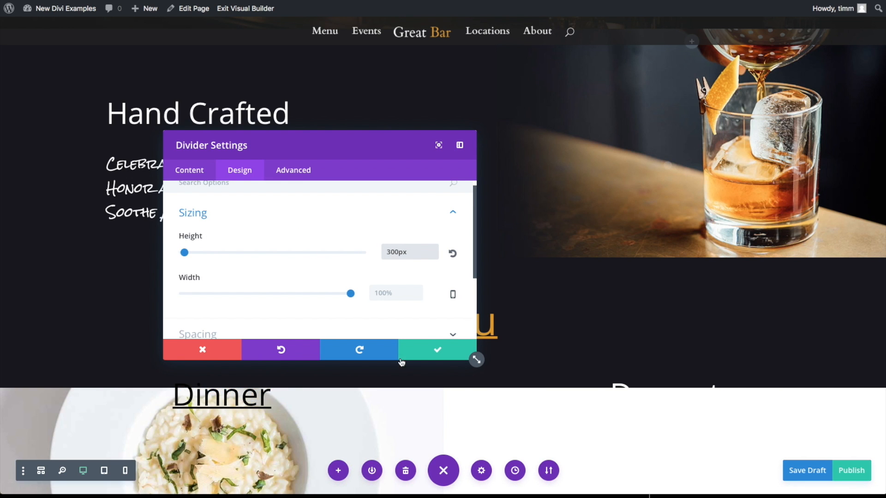
scroll(561, 397, "down", 3)
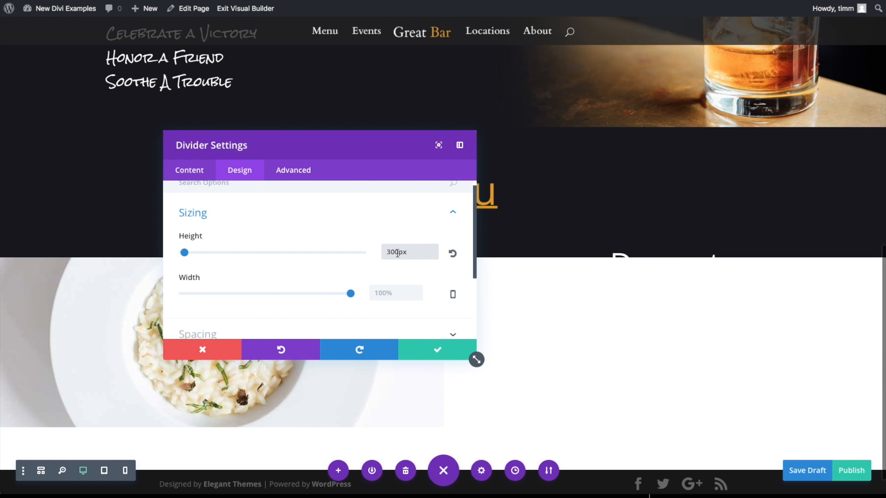
Increase the divider's height to 500px
key("BackSpace")
type("5")
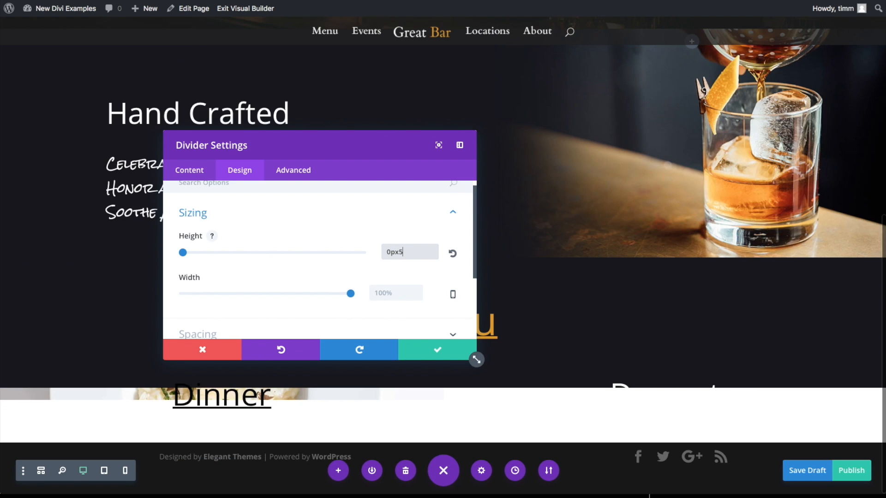
key("BackSpace")
left_click_drag(400, 252, 372, 249)
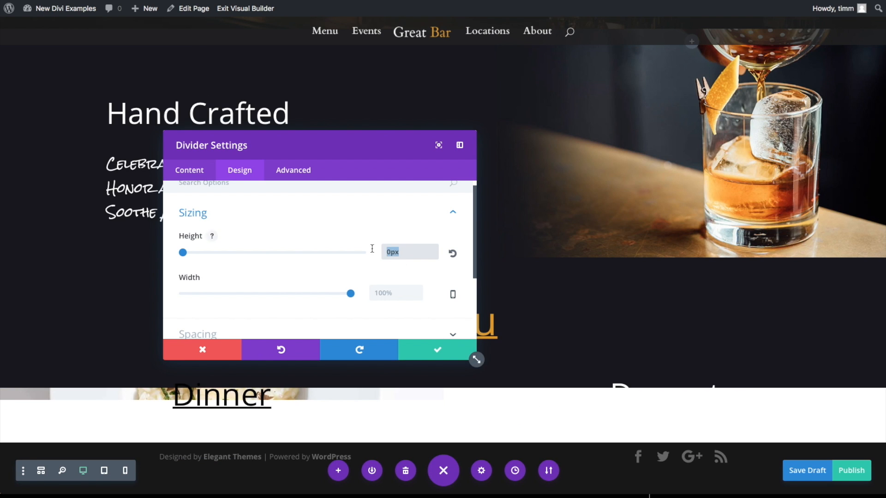
type("500px")
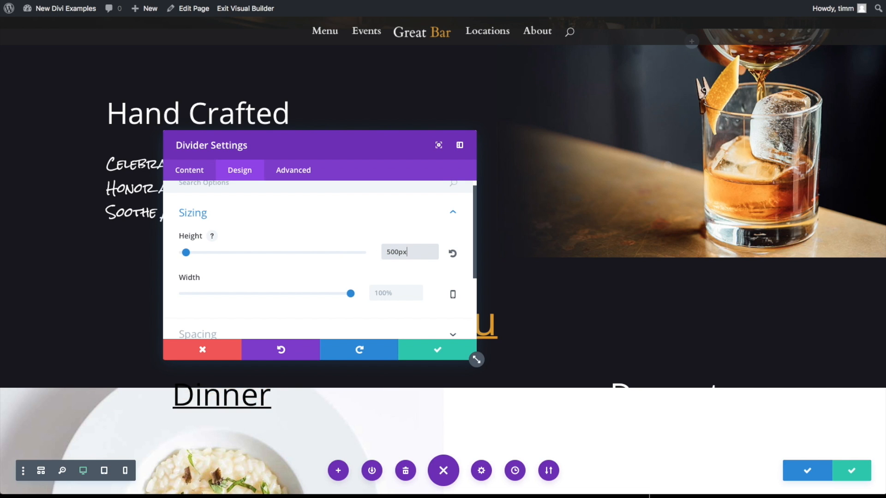
scroll(317, 387, "down", 5)
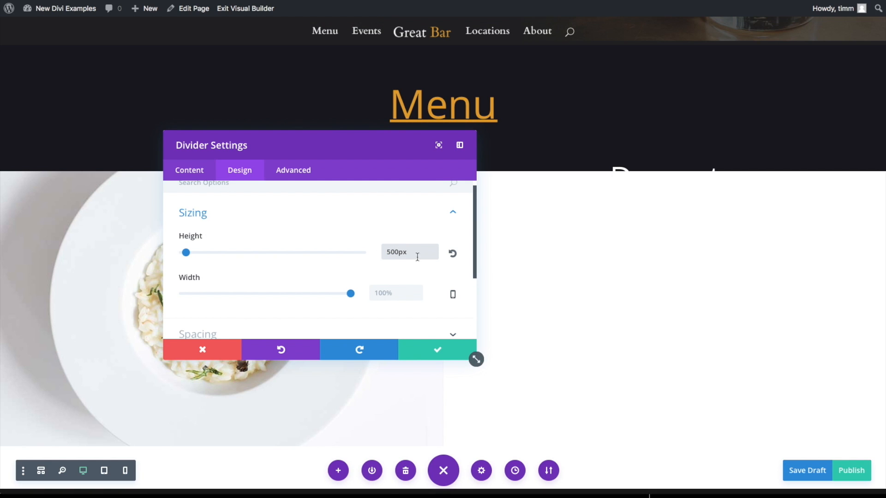
Set the divider's height to 600px and save the divider settings
key("BackSpace")
type("6")
left_click(436, 351)
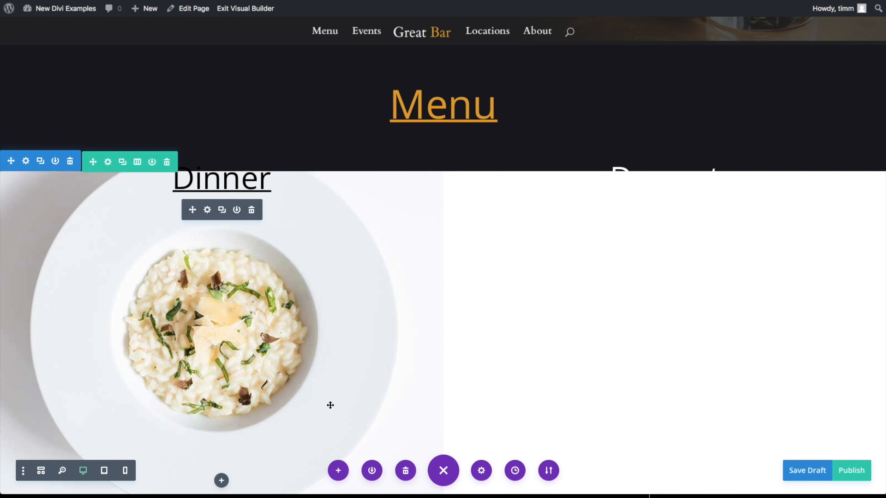
Set the Dinner text module's top custom margin to 20%
scroll(330, 405, "down", 2)
scroll(330, 406, "up", 4)
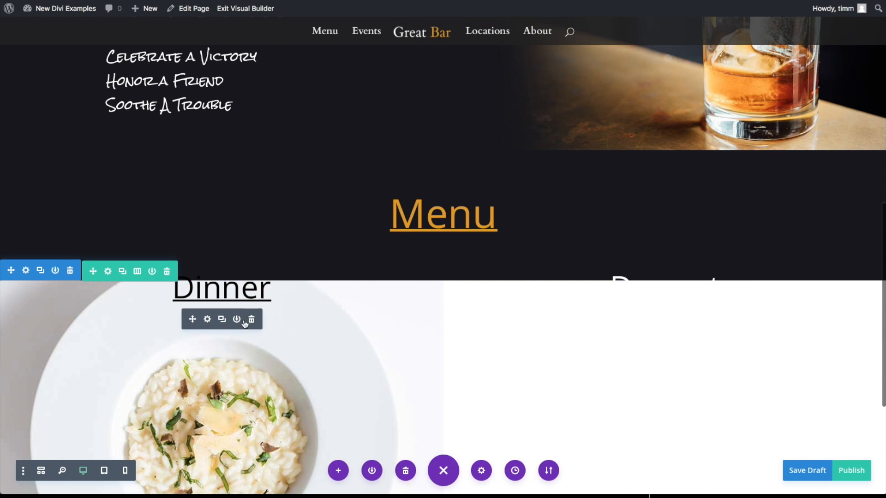
left_click(208, 287)
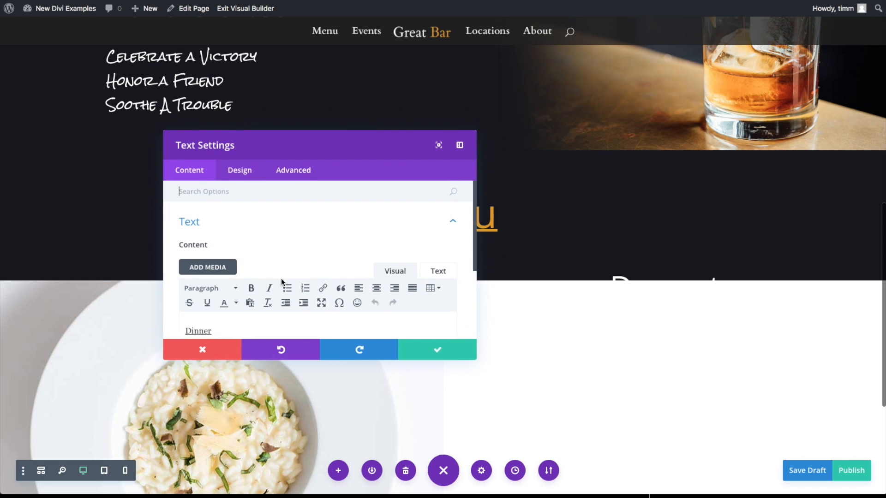
left_click(245, 171)
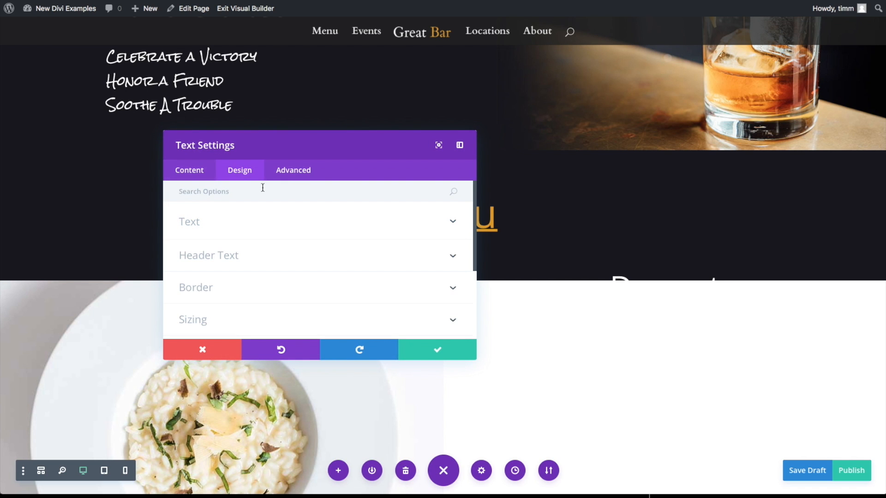
left_click(212, 233)
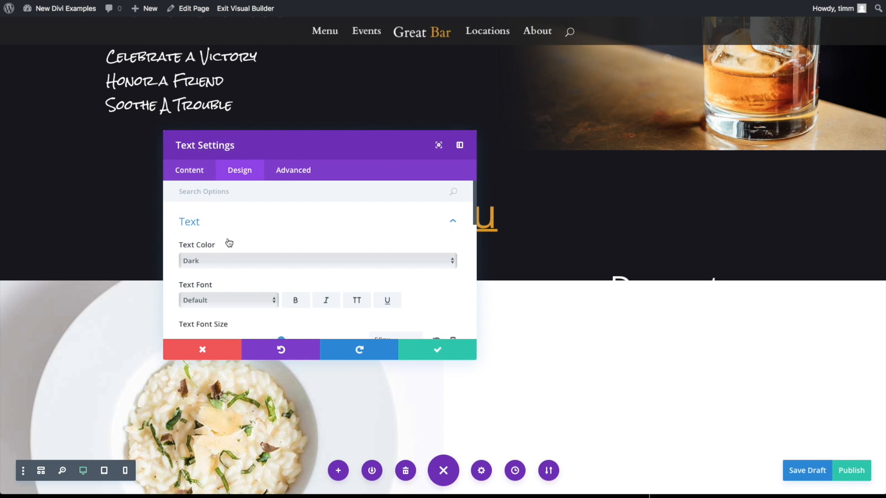
left_click(207, 219)
scroll(305, 241, "down", 2)
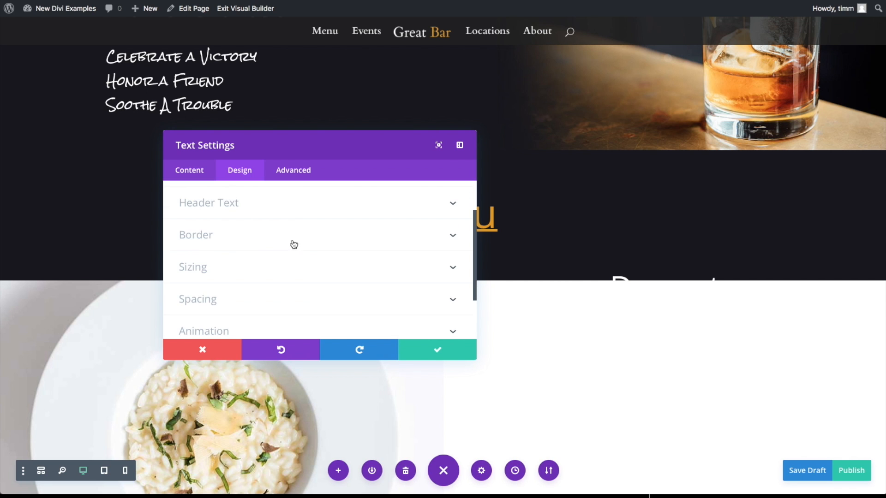
left_click(228, 269)
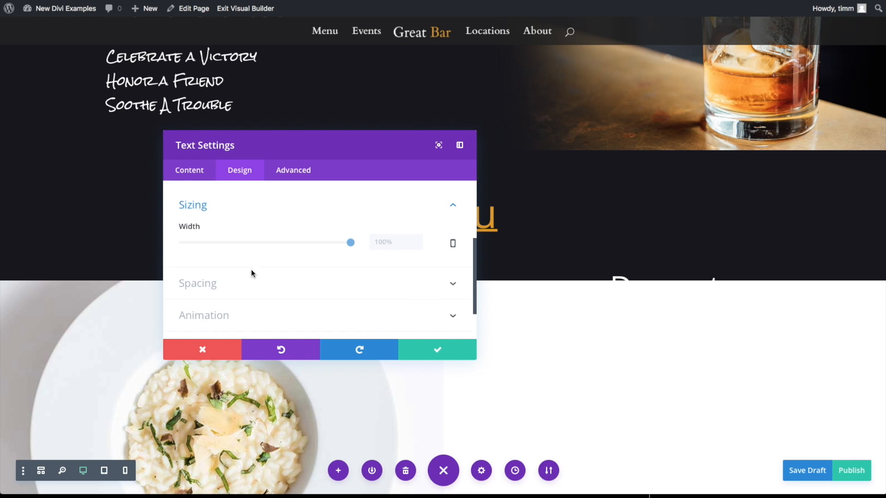
left_click(229, 285)
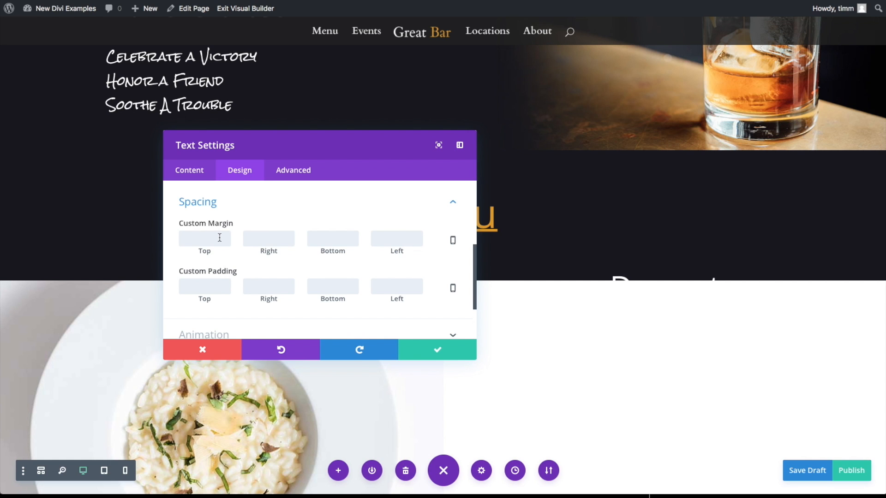
type("20")
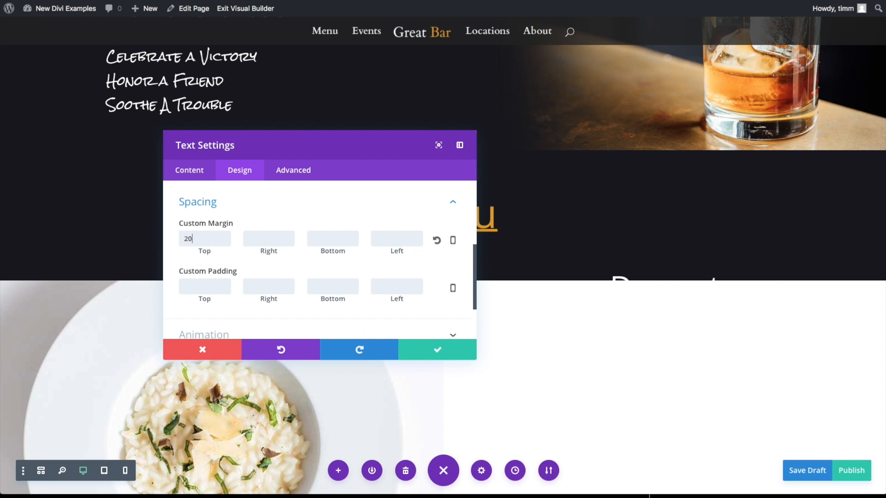
type("p")
left_click_drag(262, 144, 550, 144)
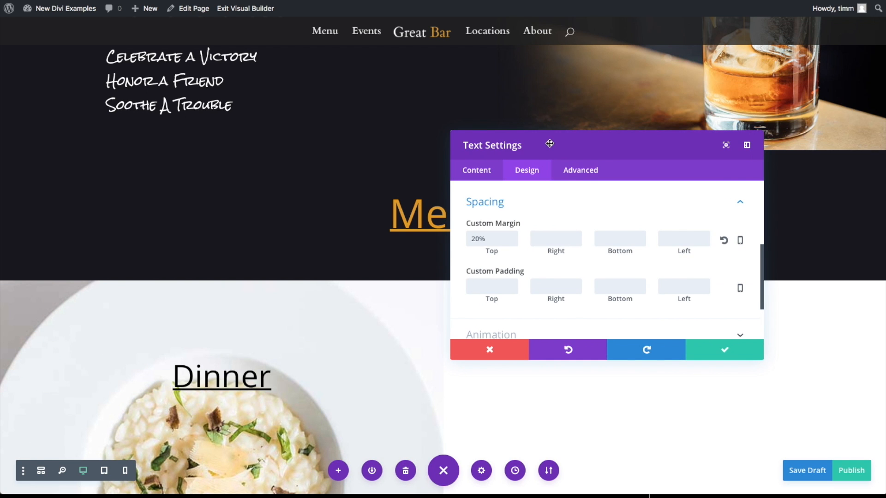
Reduce the Dinner text's top custom margin to 10%
left_click(476, 239)
key("BackSpace")
type("1")
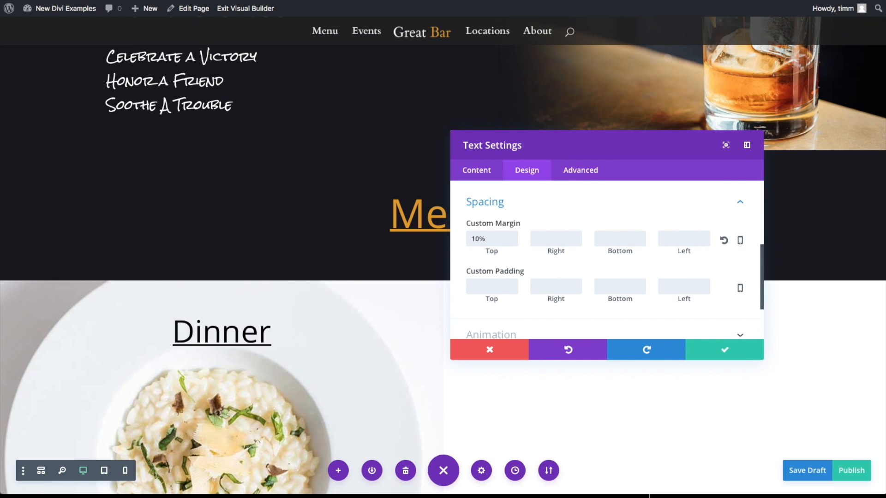
Increase the Dinner text's font size and save the text settings
left_click(476, 170)
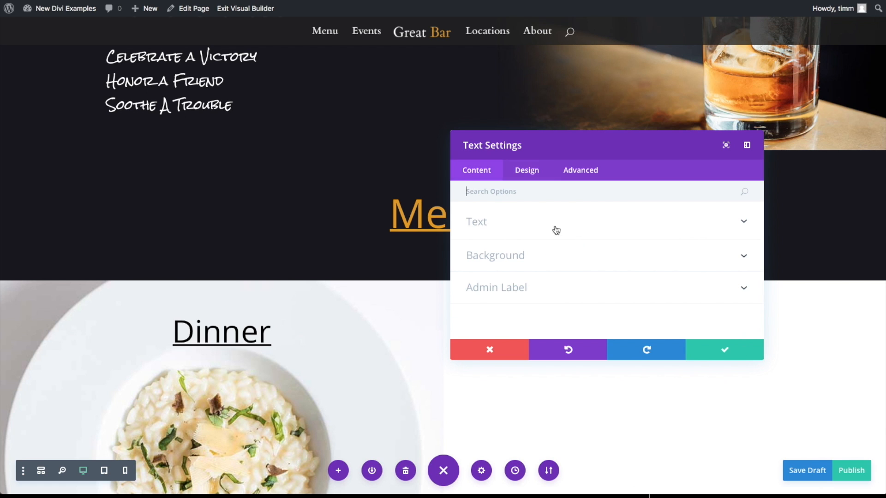
left_click(511, 229)
left_click(491, 221)
left_click(497, 223)
scroll(553, 256, "down", 2)
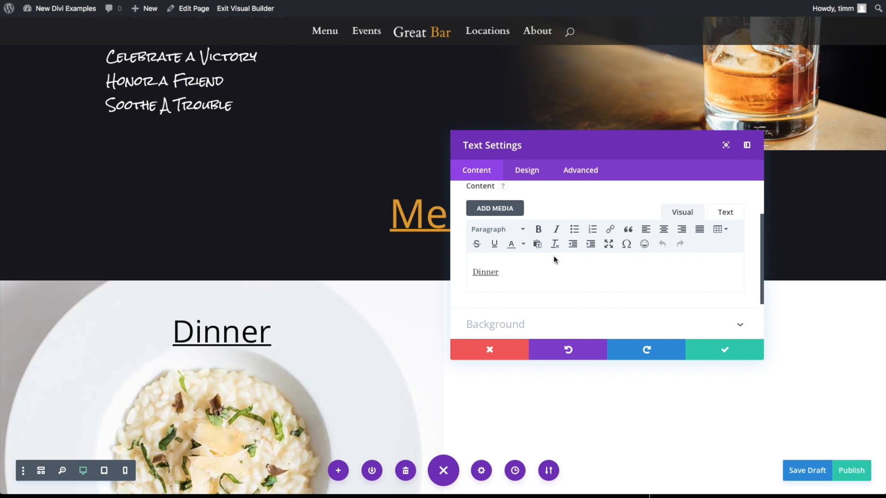
left_click(527, 169)
left_click(509, 231)
left_click_drag(569, 317, 605, 318)
left_click(759, 351)
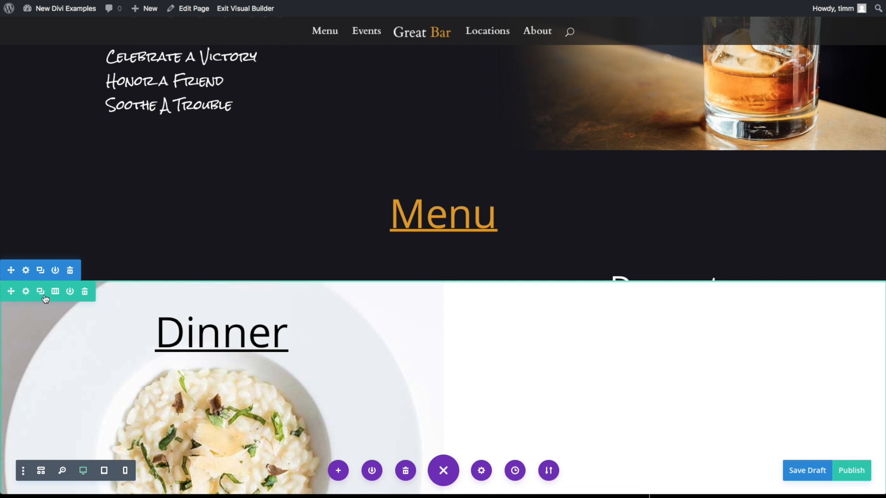
Set the dark dessert plate photo from the media library as the row's Column 2 background image and save the row settings
left_click(26, 291)
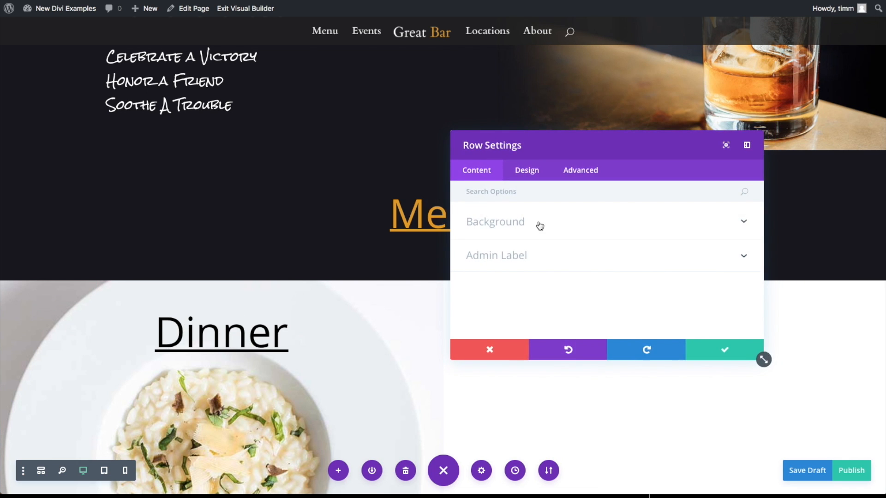
left_click(540, 226)
scroll(555, 260, "down", 5)
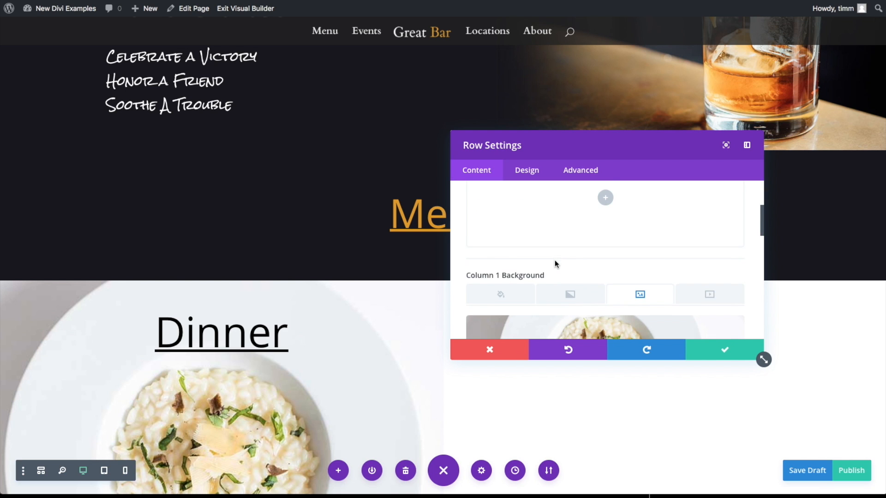
scroll(555, 264, "down", 3)
scroll(528, 250, "down", 5)
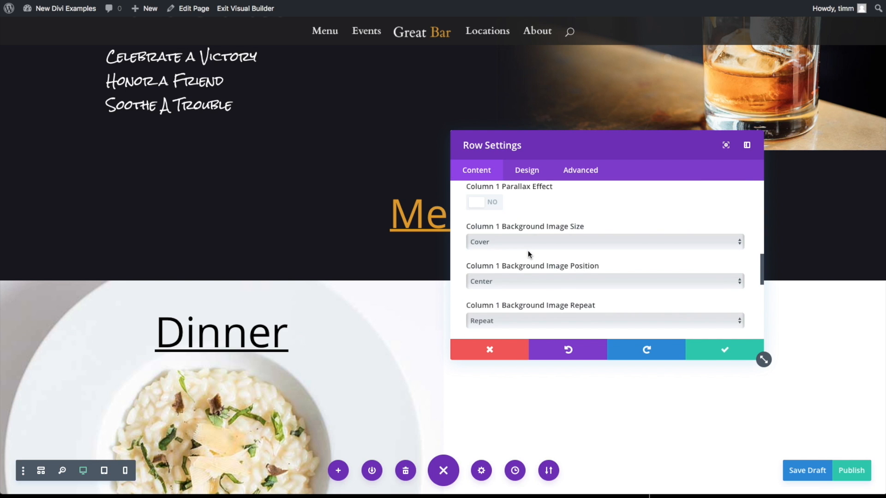
scroll(528, 253, "down", 2)
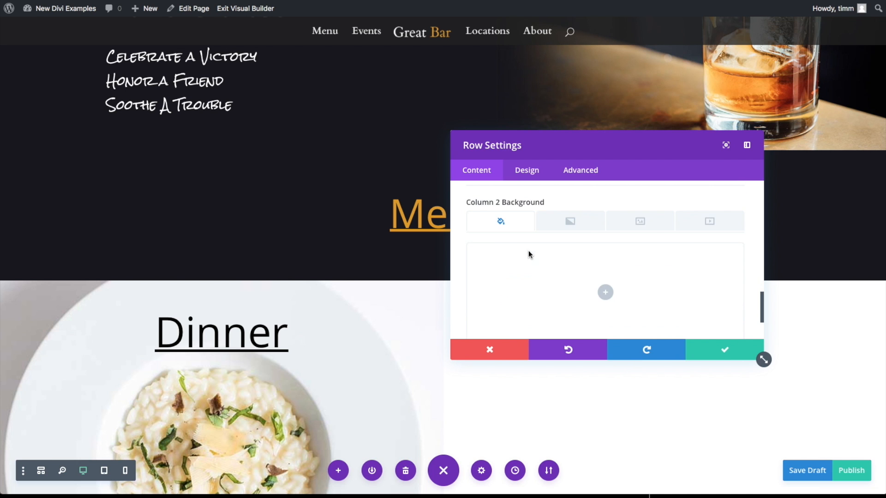
left_click(652, 227)
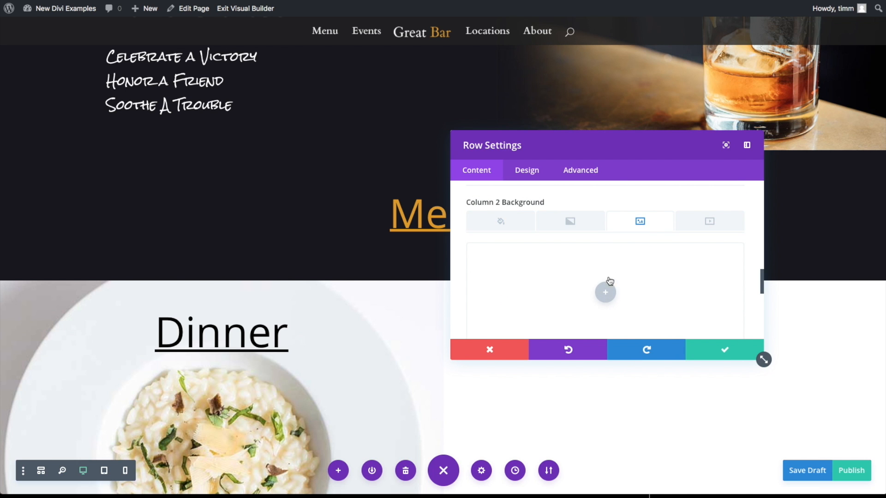
left_click(605, 291)
scroll(486, 246, "down", 5)
scroll(590, 301, "down", 3)
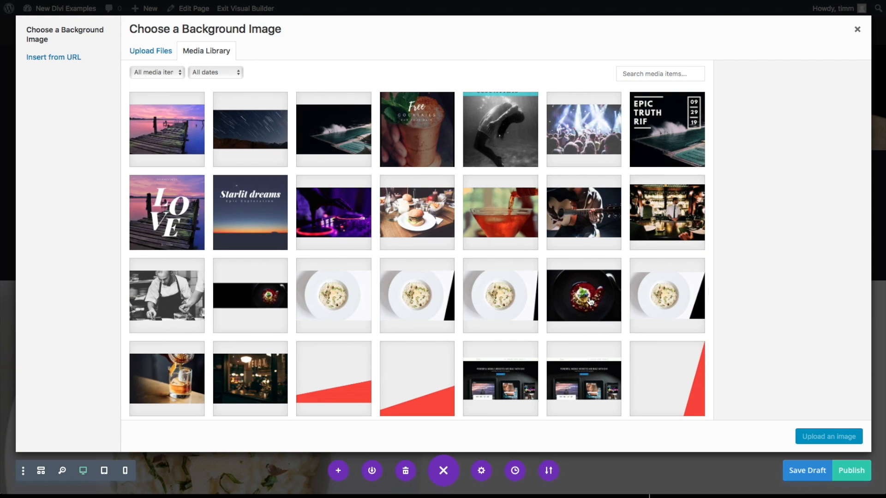
left_click(590, 297)
left_click(840, 443)
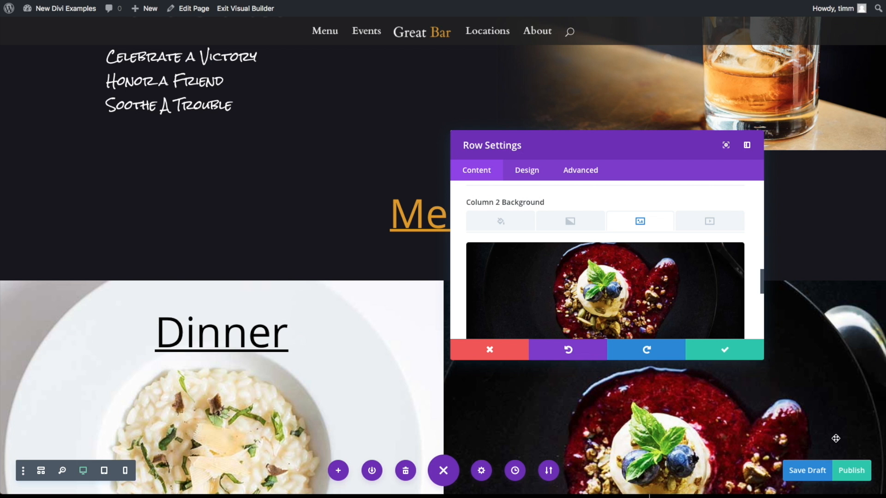
left_click(726, 354)
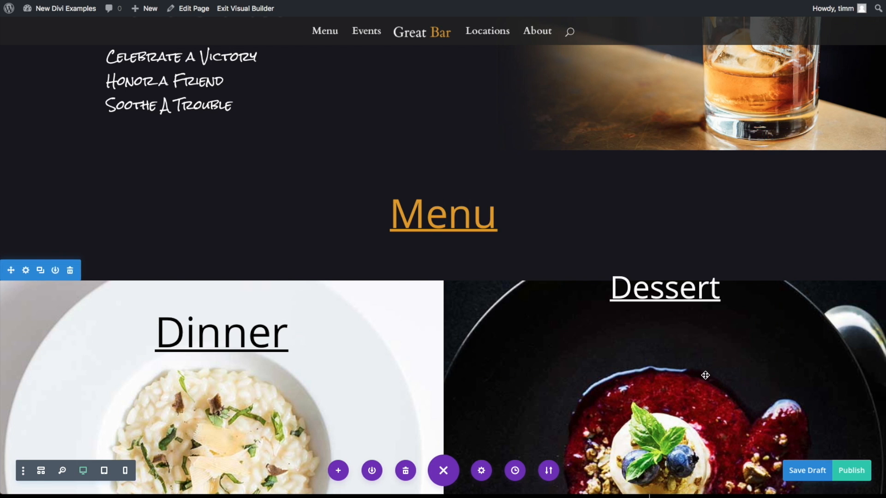
Match the Dessert text's font size and top margin to the Dinner text and save its settings
scroll(714, 154, "down", 3)
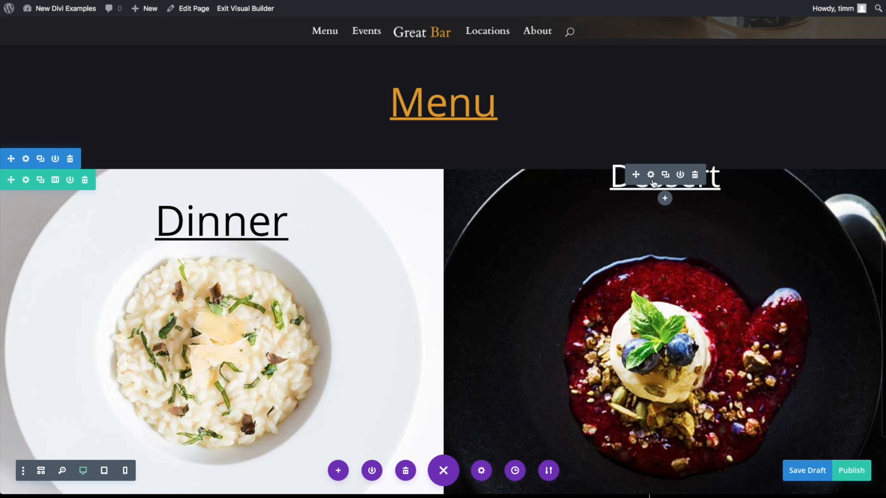
left_click(652, 176)
left_click(526, 170)
left_click(506, 313)
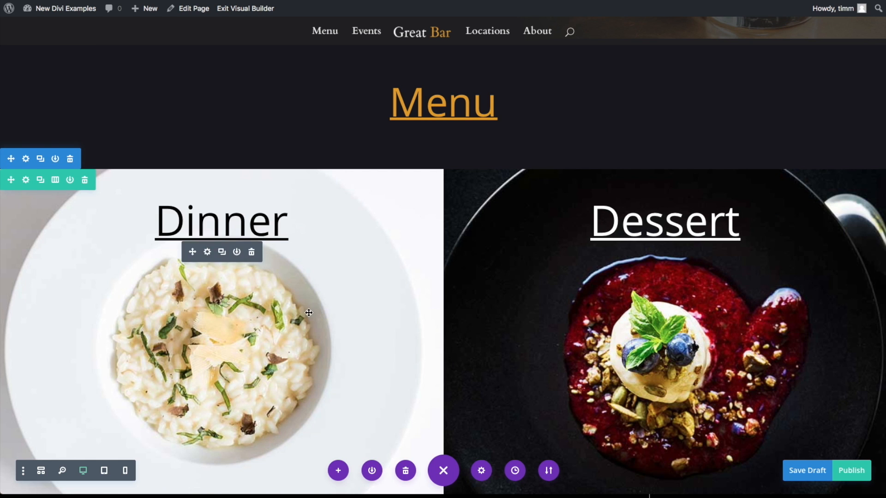
Review the side-by-side Dinner and Dessert columns below the Menu heading
scroll(540, 289, "down", 3)
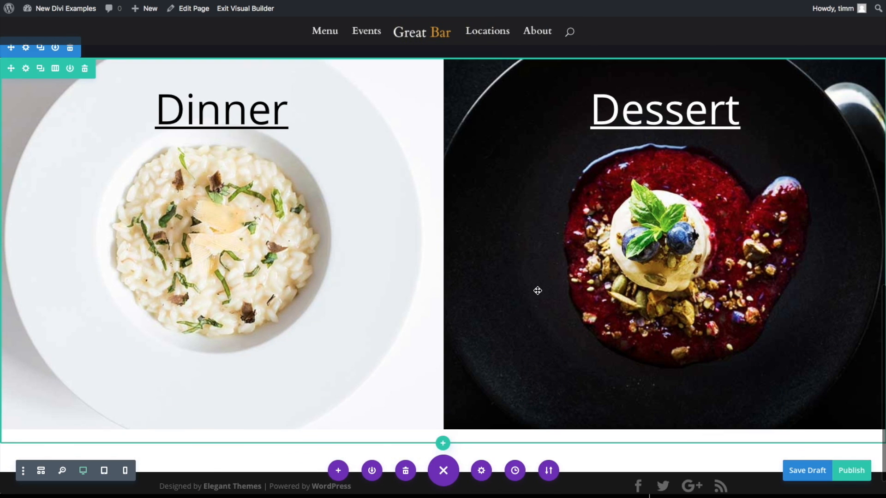
scroll(505, 286, "up", 1)
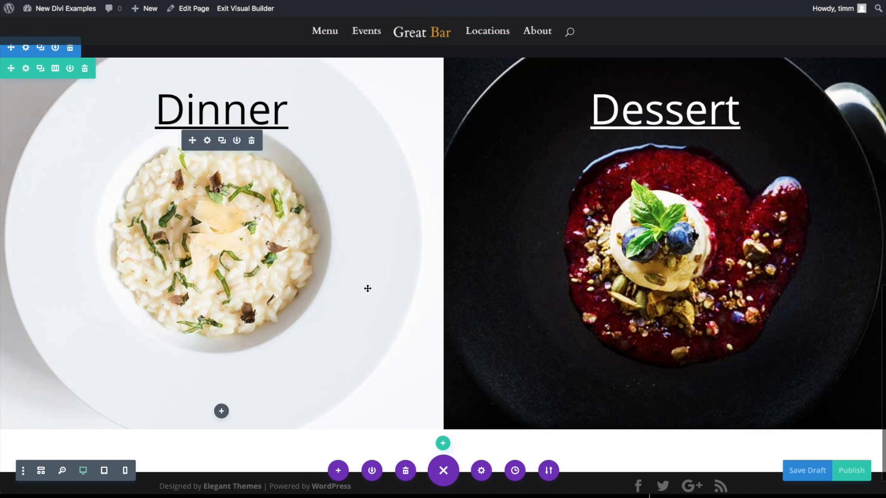
scroll(472, 255, "down", 1)
scroll(472, 254, "down", 1)
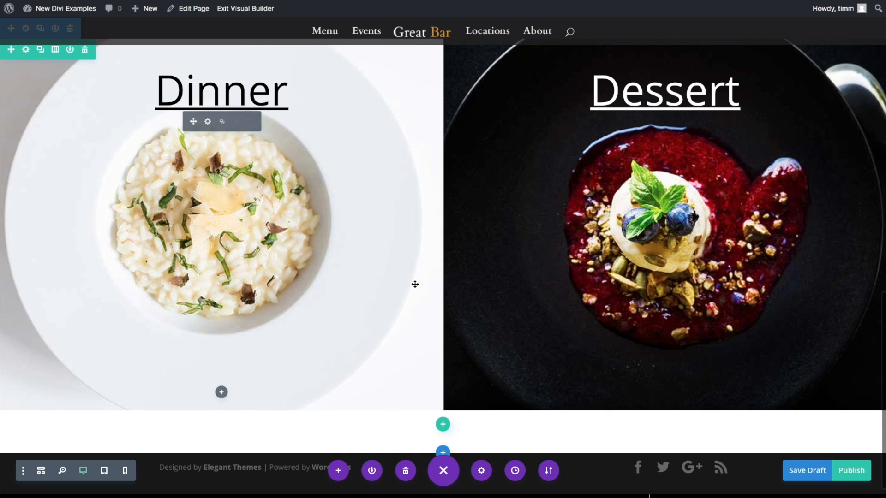
scroll(413, 284, "up", 5)
scroll(469, 299, "down", 3)
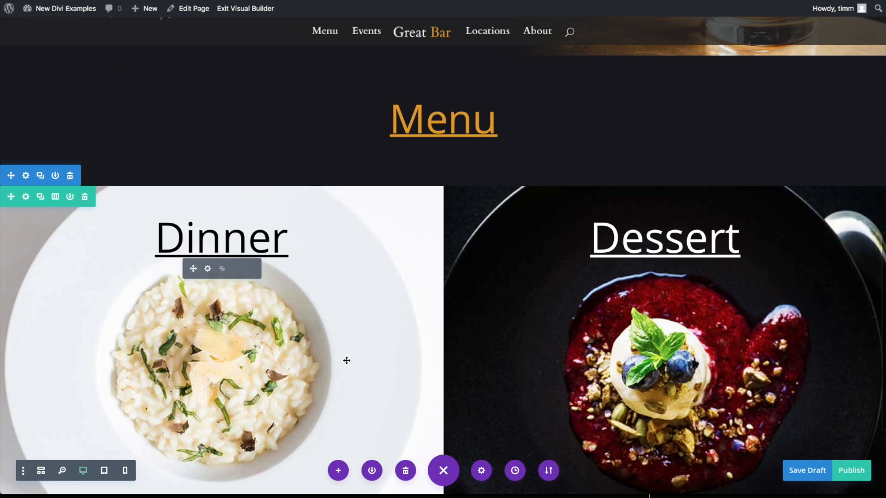
scroll(500, 264, "down", 4)
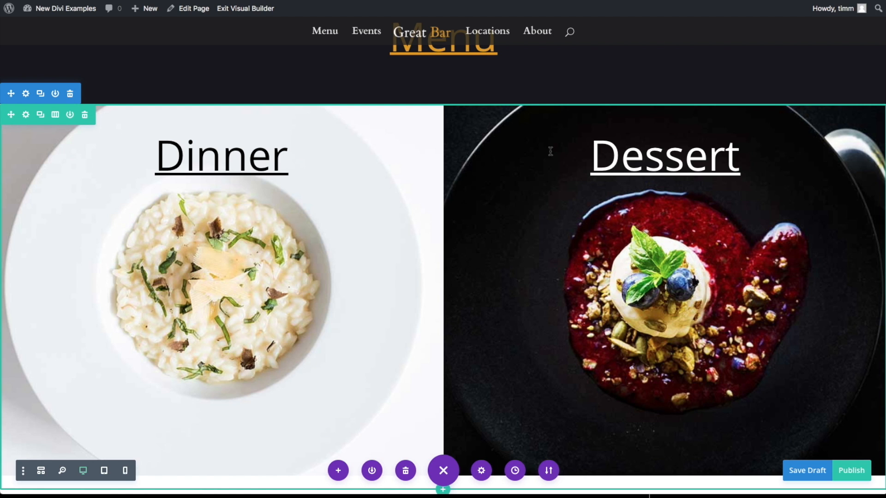
Switch to the CSS clip-path maker and move the triangle's apex to the 0 0 corner
left_click(506, 1)
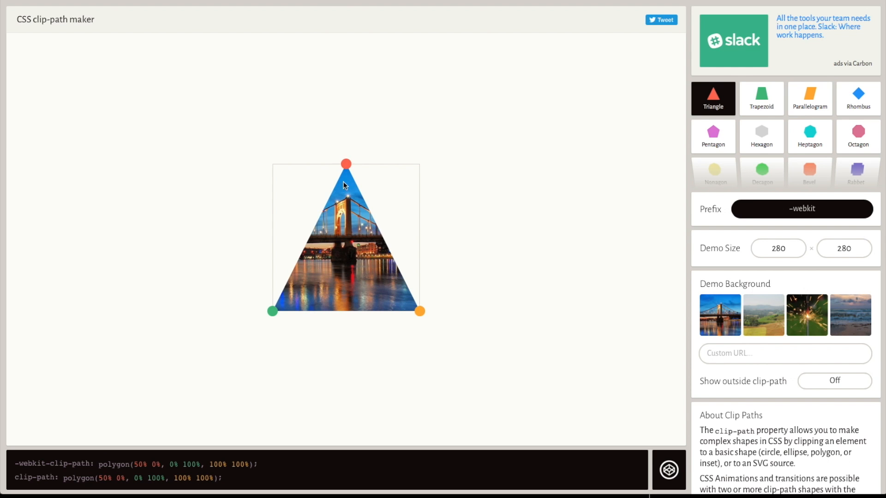
left_click_drag(346, 164, 272, 164)
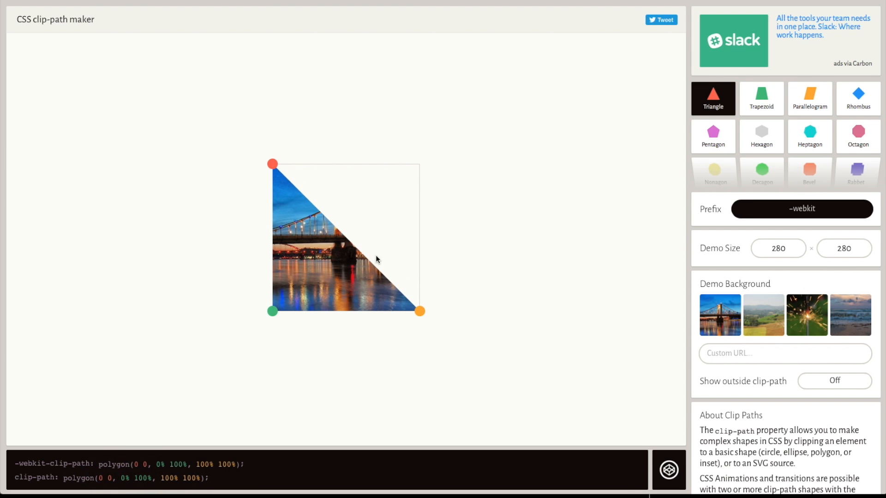
scroll(166, 443, "down", 2)
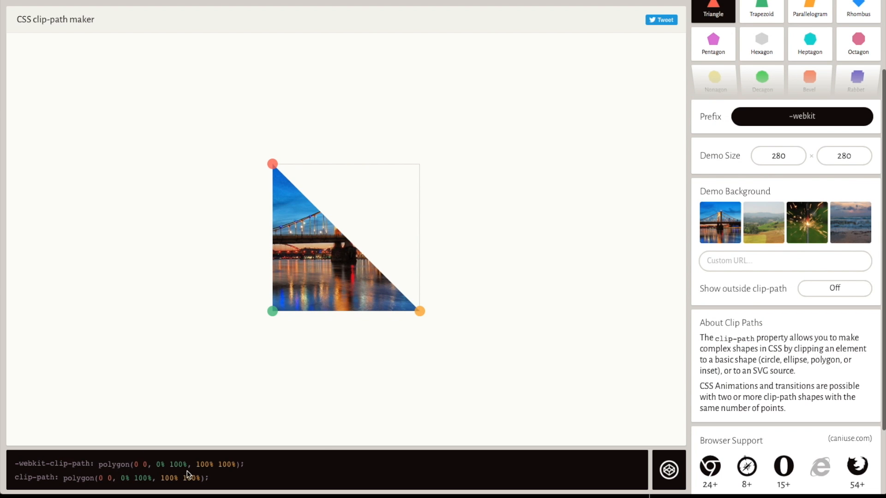
scroll(757, 306, "up", 2)
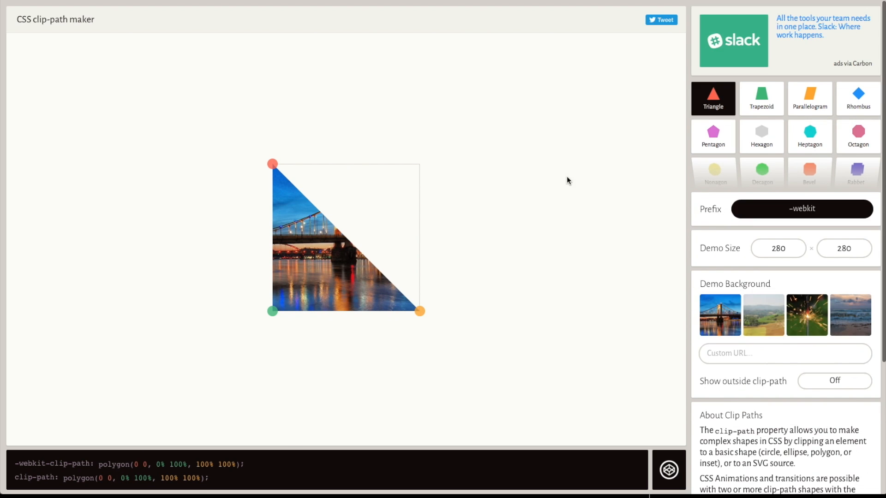
Choose the Trapezoid shape and move its points to form polygon(0 0, 100% 0, 84% 100%, 0% 100%)
left_click(764, 96)
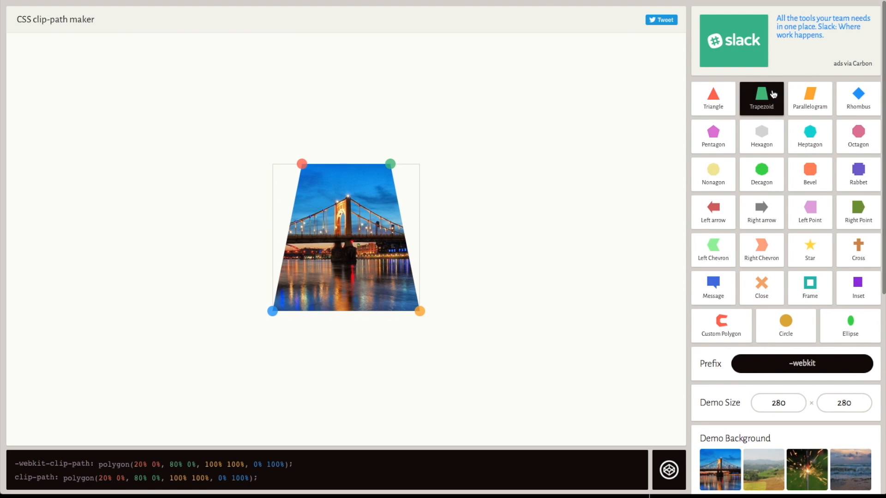
left_click_drag(301, 158, 258, 160)
left_click_drag(390, 164, 444, 160)
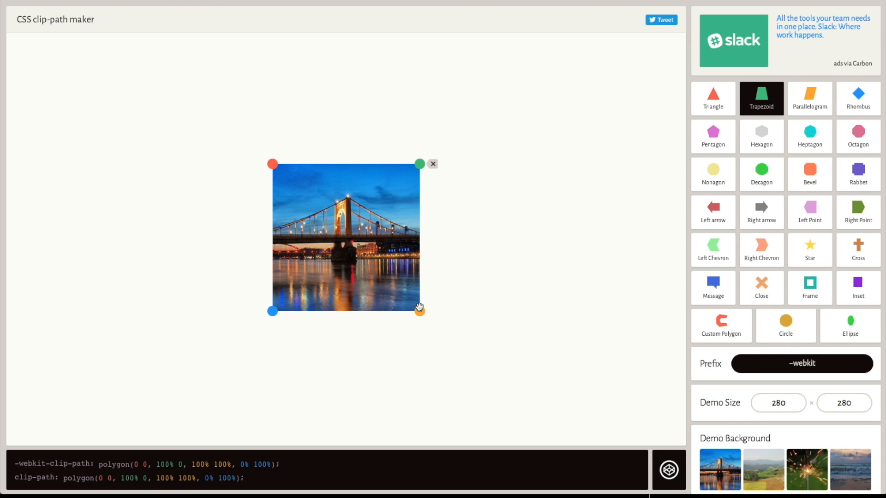
left_click_drag(419, 311, 395, 311)
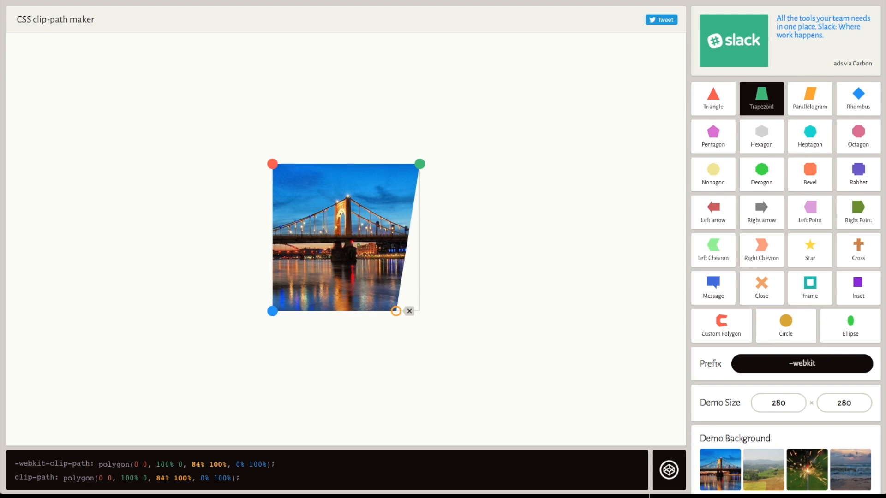
Move the trapezoid's inset corner point to 93% 100% and copy both clip-path lines of the generated CSS
left_click_drag(396, 311, 400, 311)
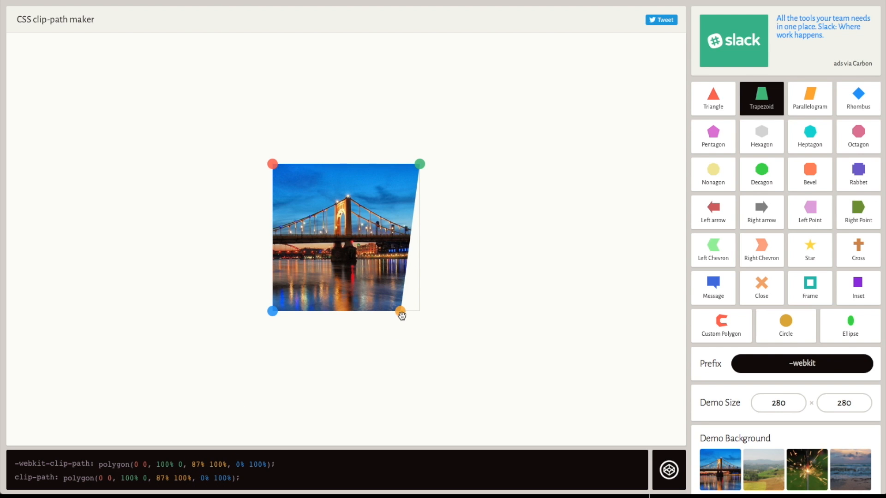
left_click_drag(400, 311, 404, 311)
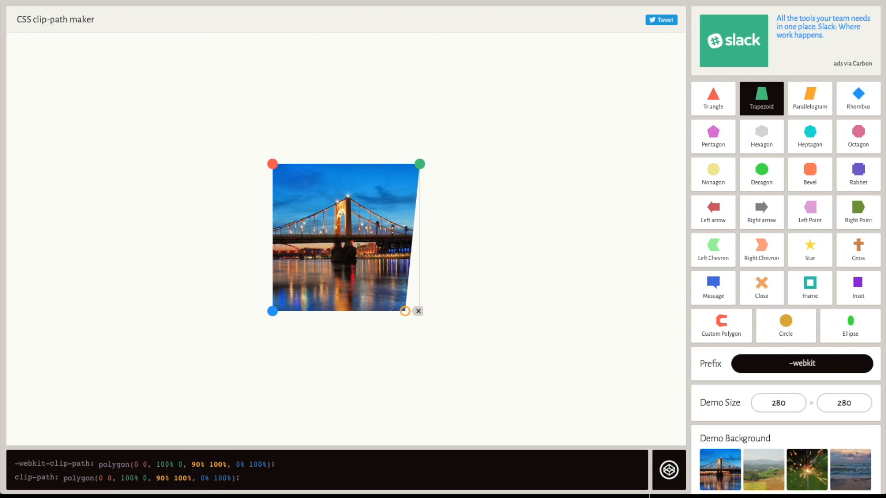
left_click_drag(404, 308, 409, 309)
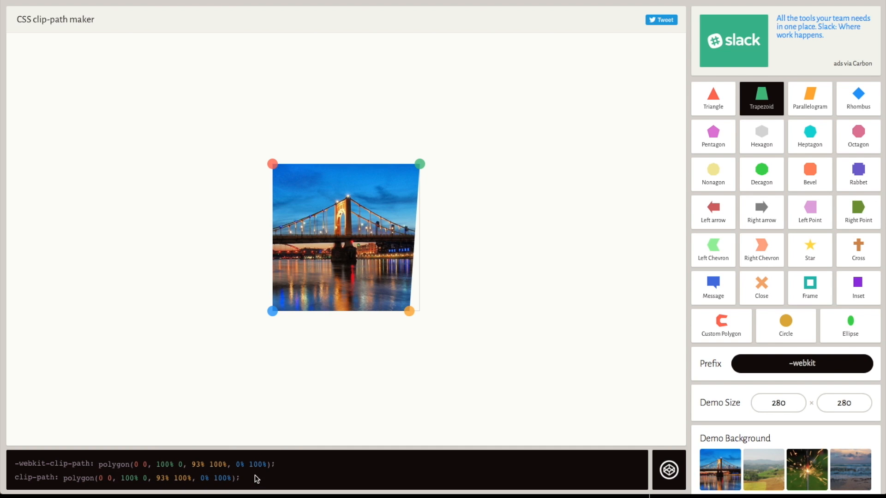
left_click_drag(65, 483, 11, 461)
key("ctrl+c")
right_click(46, 473)
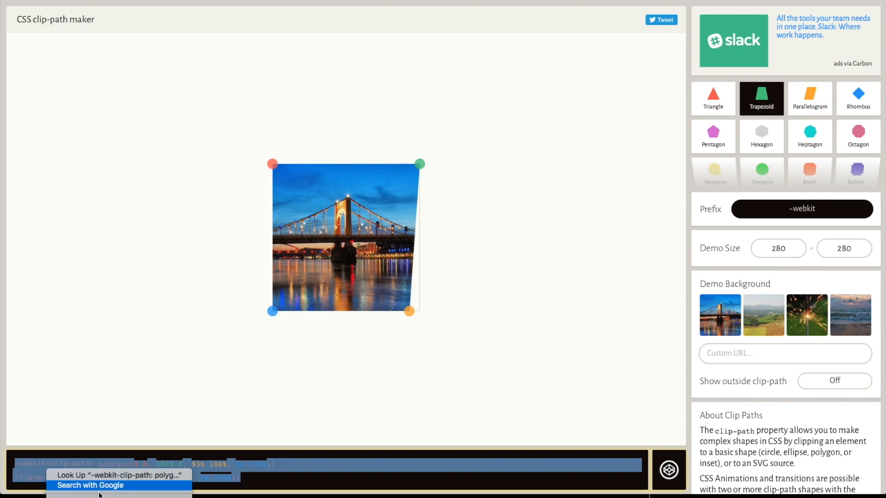
left_click(125, 465)
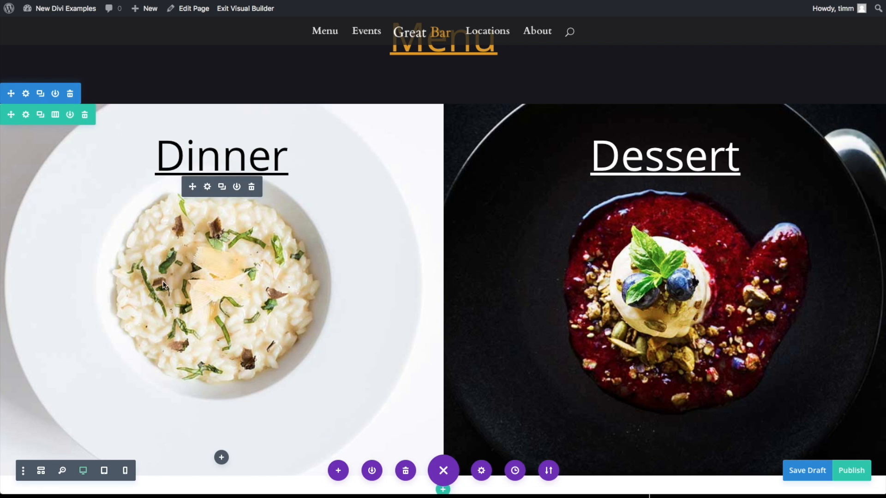
Paste the copied clip-path CSS into the Column 1 Main Element of the Dinner and Dessert row and save the row settings
left_click(27, 115)
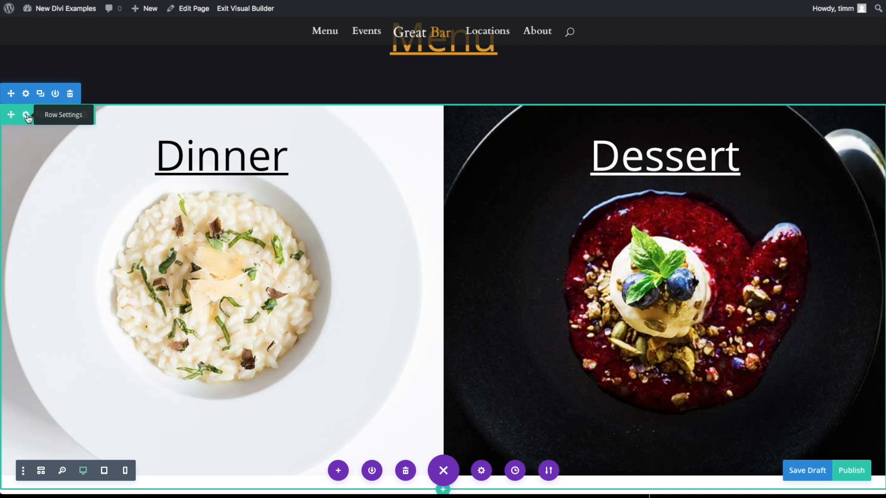
left_click(229, 187)
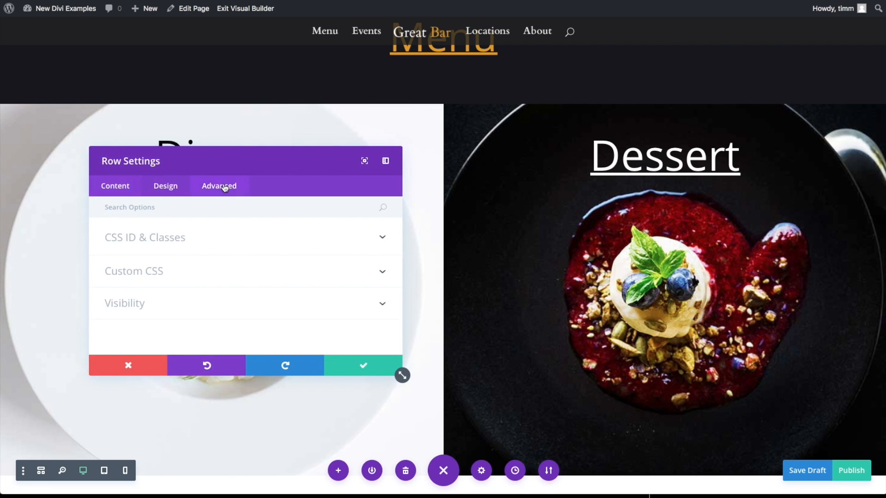
left_click(193, 272)
scroll(283, 251, "down", 3)
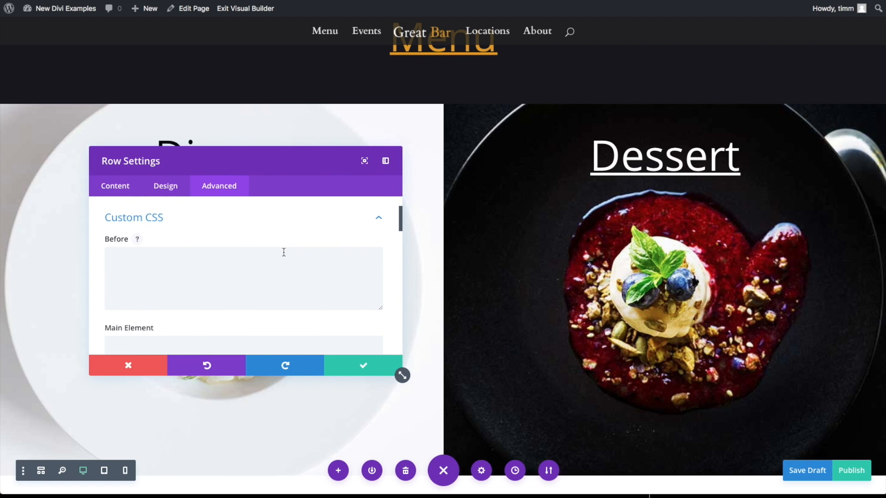
scroll(283, 252, "down", 5)
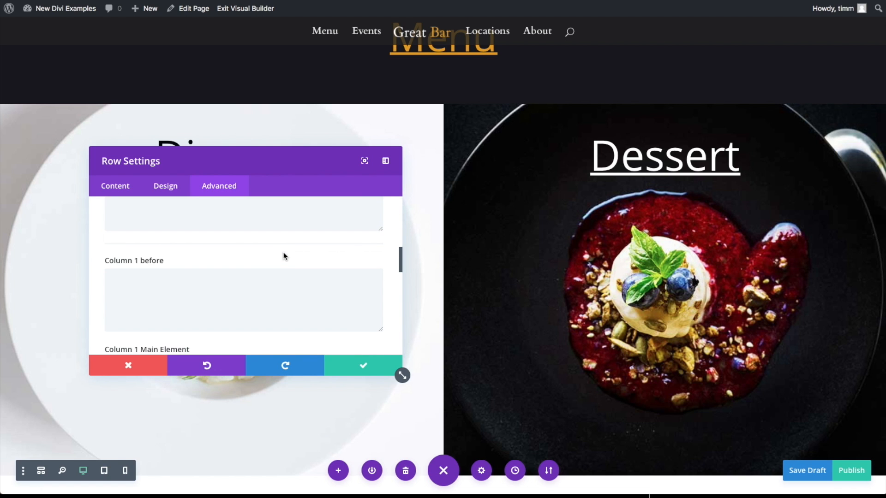
scroll(249, 300, "down", 2)
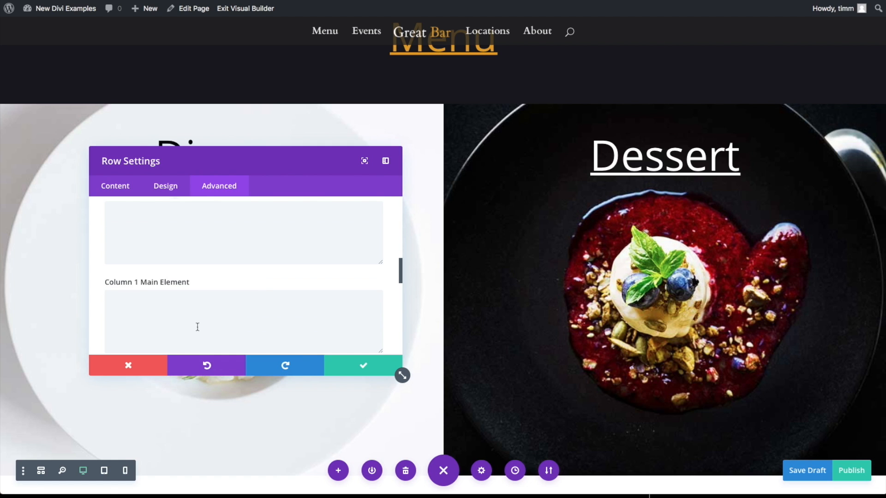
left_click(164, 303)
key("ctrl+v")
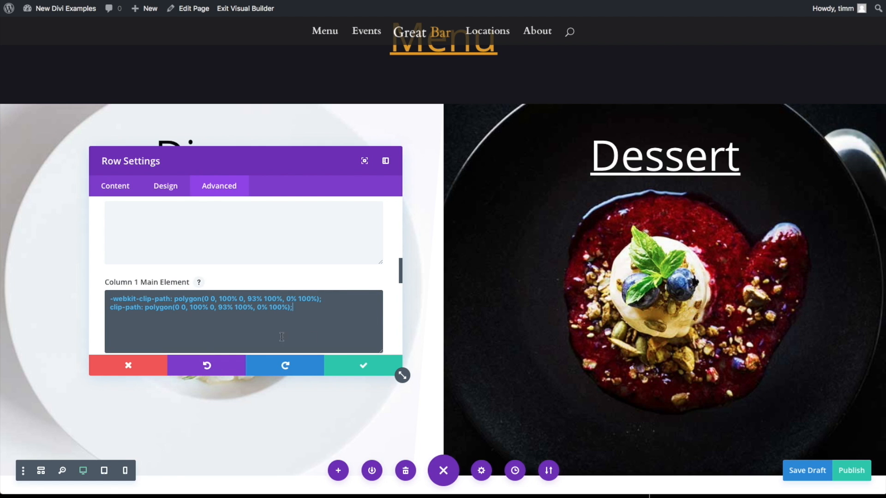
left_click(363, 365)
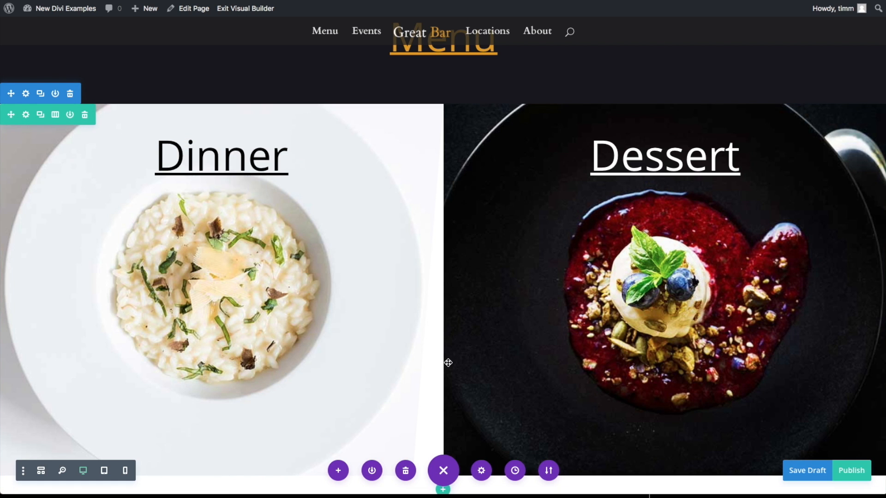
Set the background color of the section holding the Dinner and Dessert row to black (#000000) and save
left_click(27, 94)
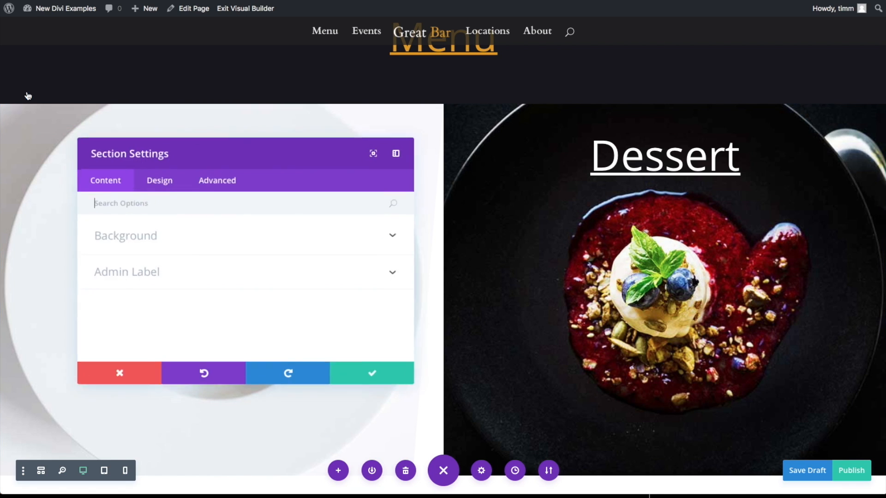
left_click(151, 238)
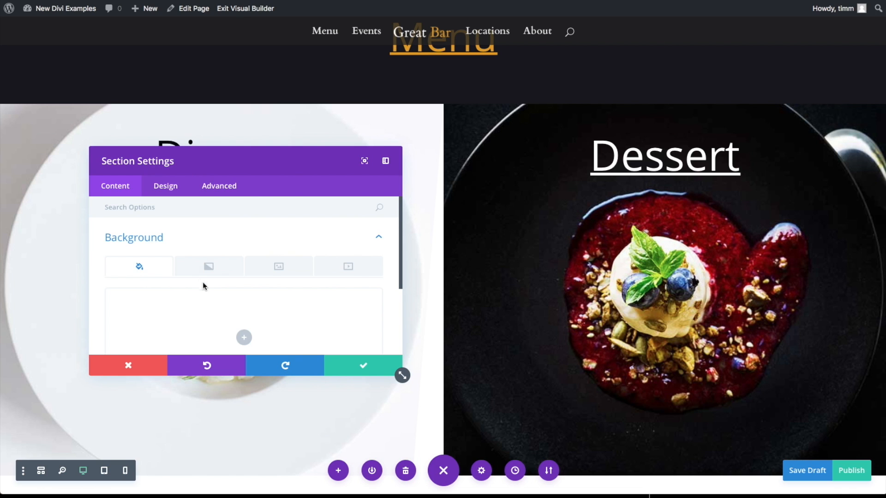
scroll(203, 283, "down", 2)
left_click(245, 278)
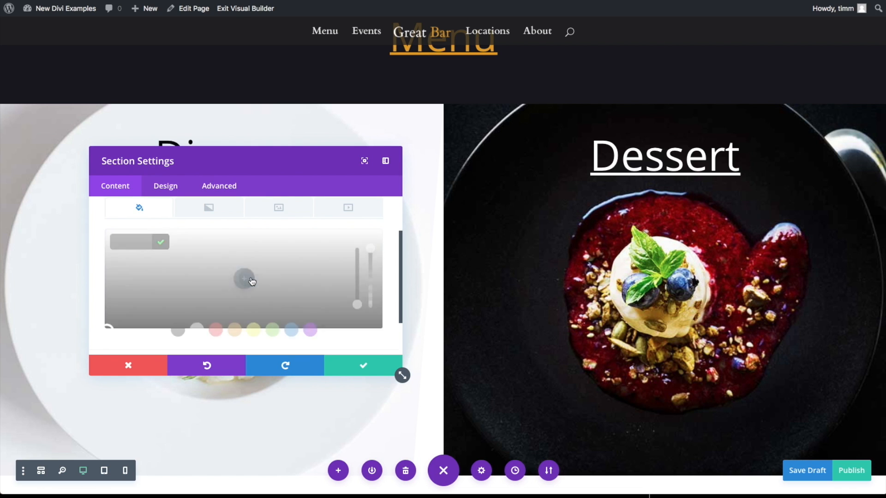
left_click(170, 330)
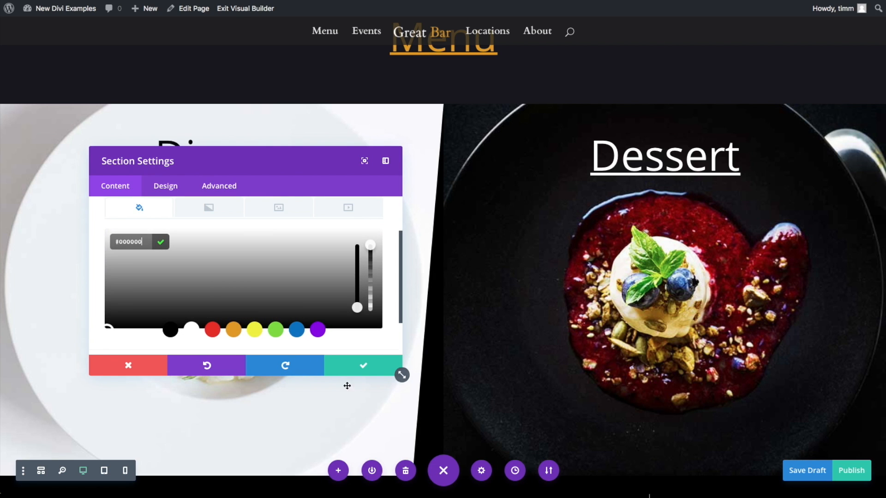
left_click(372, 366)
Insert a row with two equal columns below the Dinner and Dessert images and add a Text module for the dinner menu list
scroll(438, 256, "down", 1)
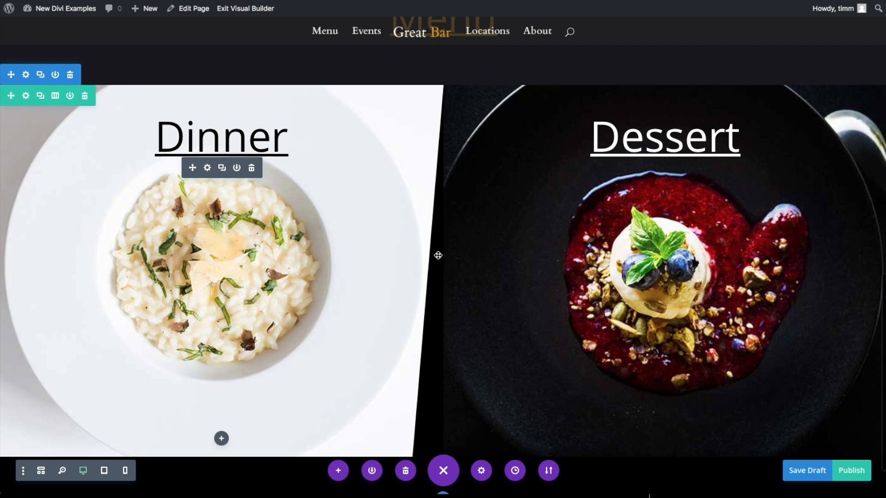
scroll(438, 255, "down", 3)
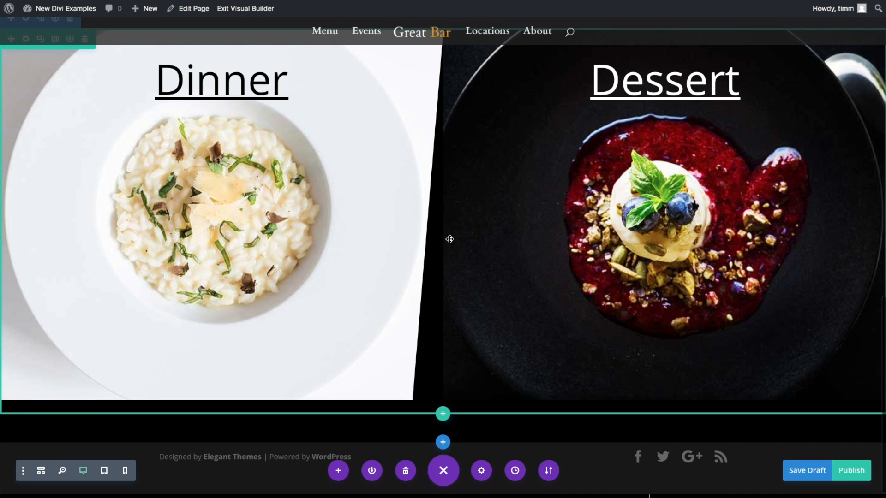
left_click(442, 415)
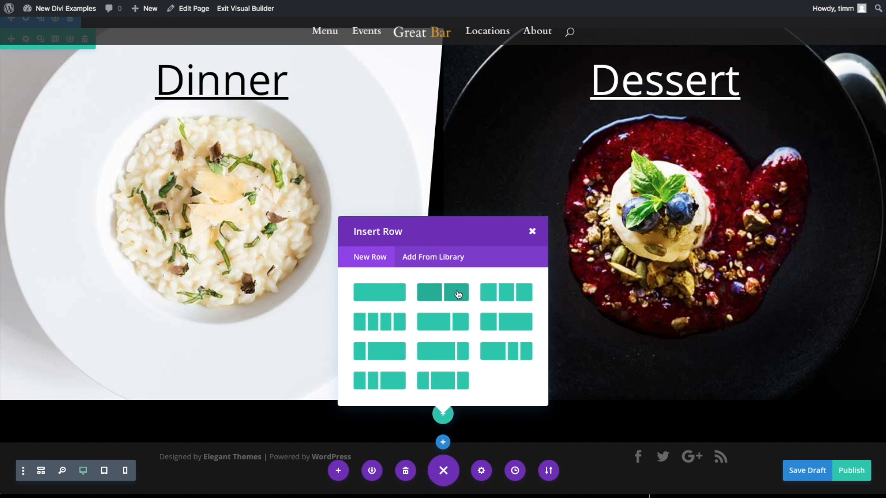
left_click(459, 295)
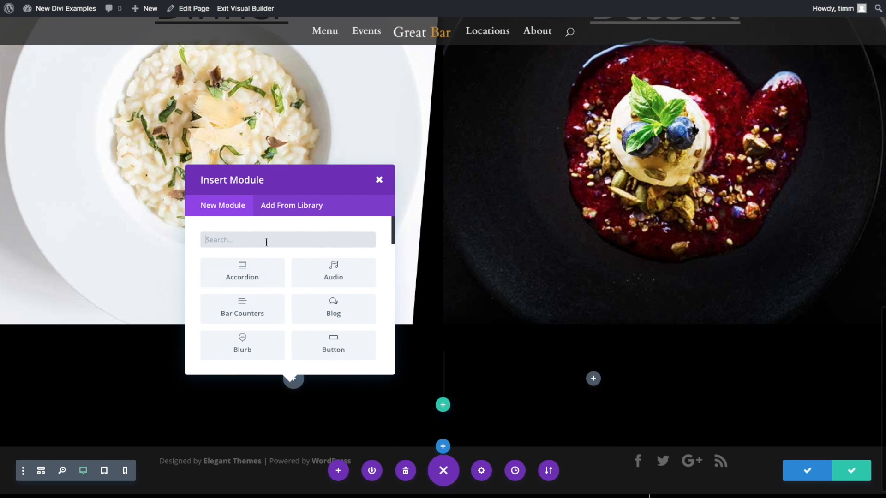
type("Text")
left_click(263, 275)
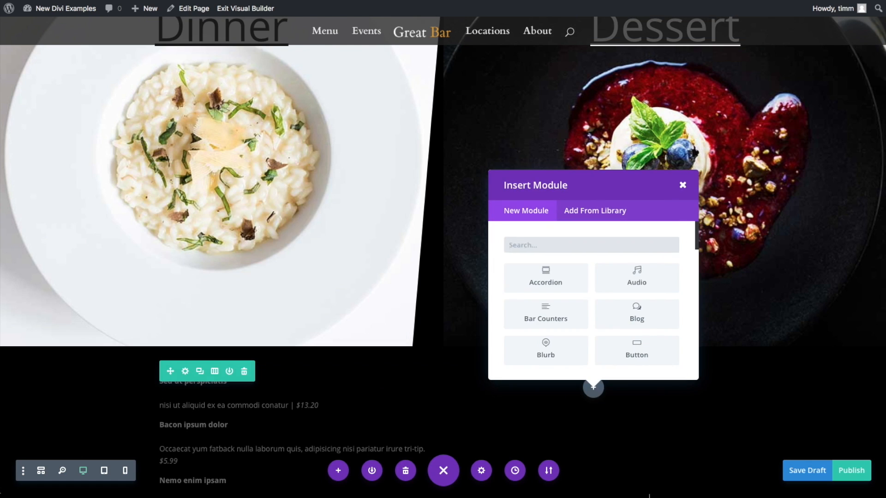
Increase the text size of the dinner menu list in its Text design settings
left_click(181, 370)
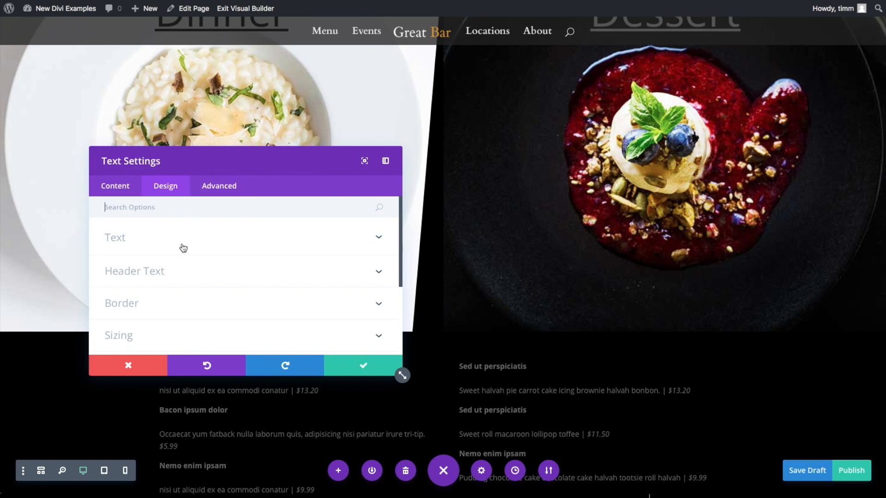
left_click(174, 237)
scroll(244, 277, "down", 2)
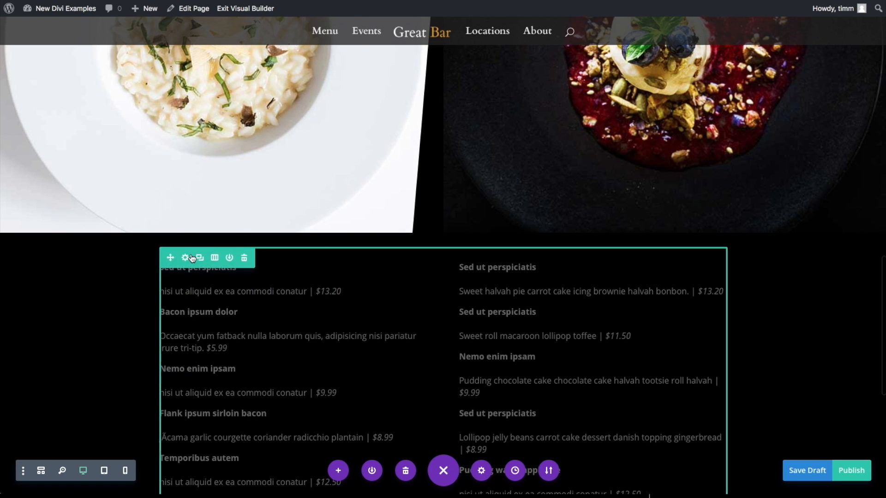
Make the menu list row fullwidth and enable its custom gutter width
left_click(185, 257)
left_click(166, 186)
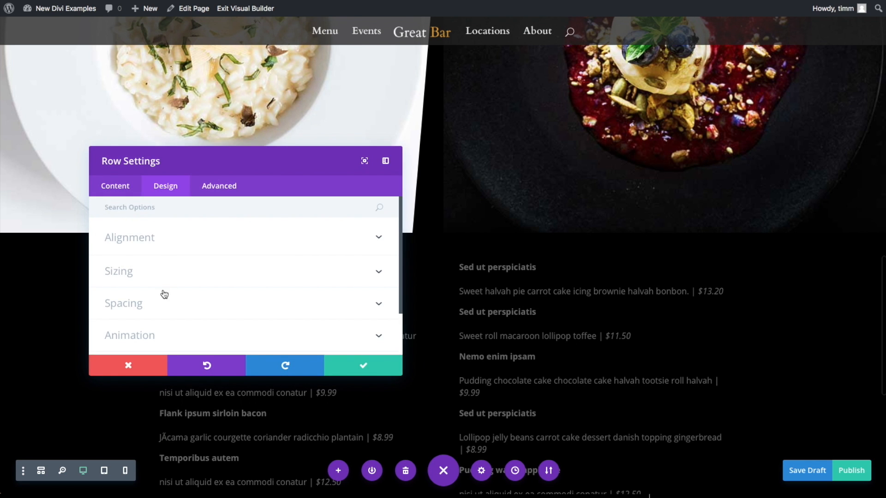
left_click(165, 274)
left_click(133, 258)
left_click(124, 335)
scroll(295, 300, "down", 3)
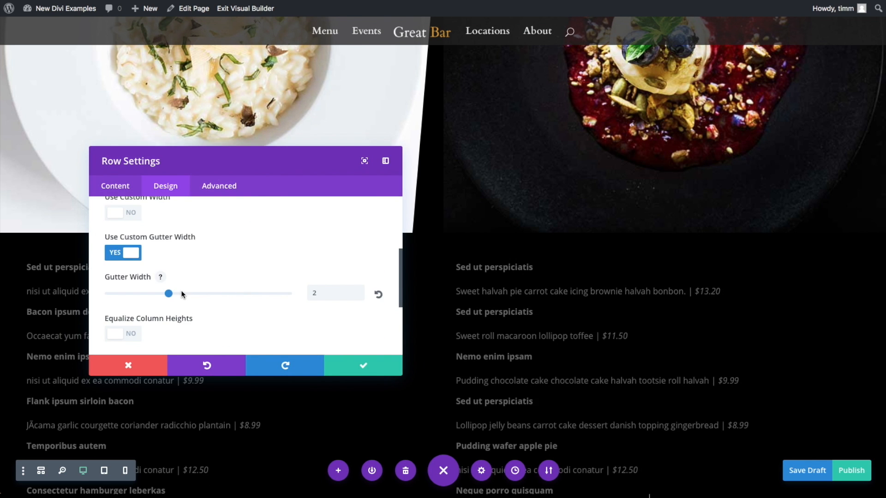
Set the menu list row's Column 1 background to white (#ffffff) and save the row settings
left_click(121, 187)
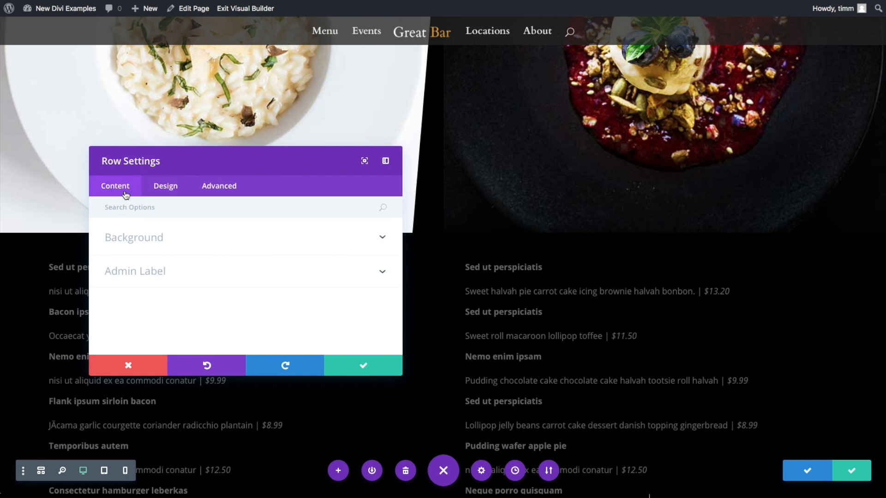
left_click(164, 248)
scroll(203, 272, "down", 5)
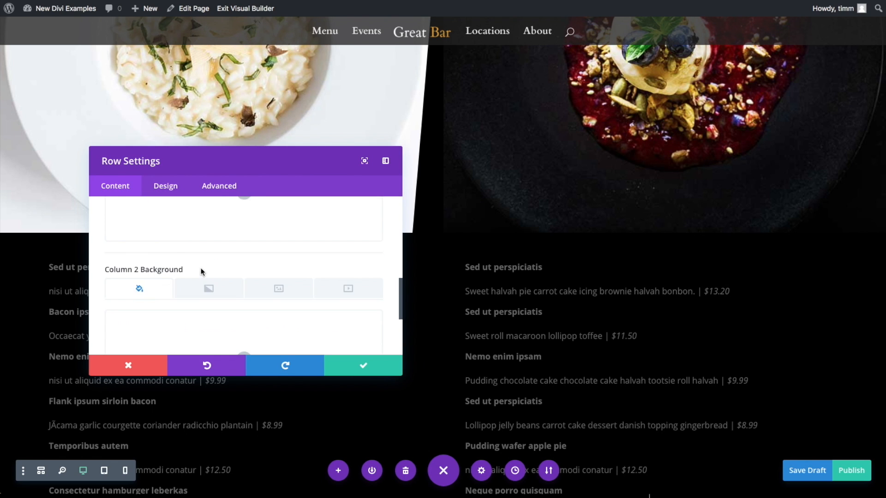
scroll(194, 271, "up", 3)
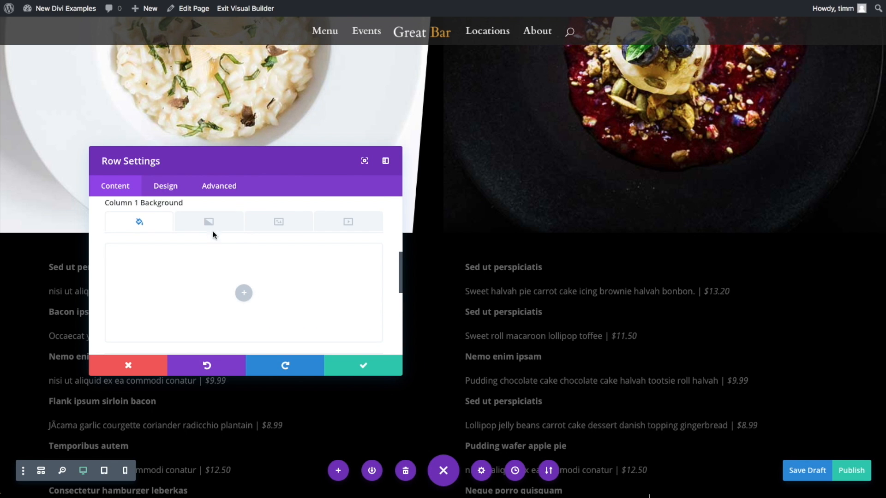
left_click(244, 292)
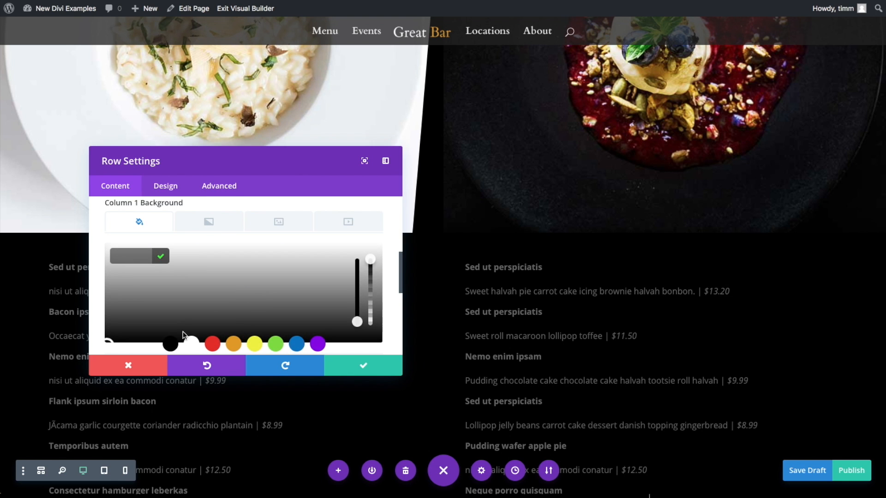
left_click(191, 344)
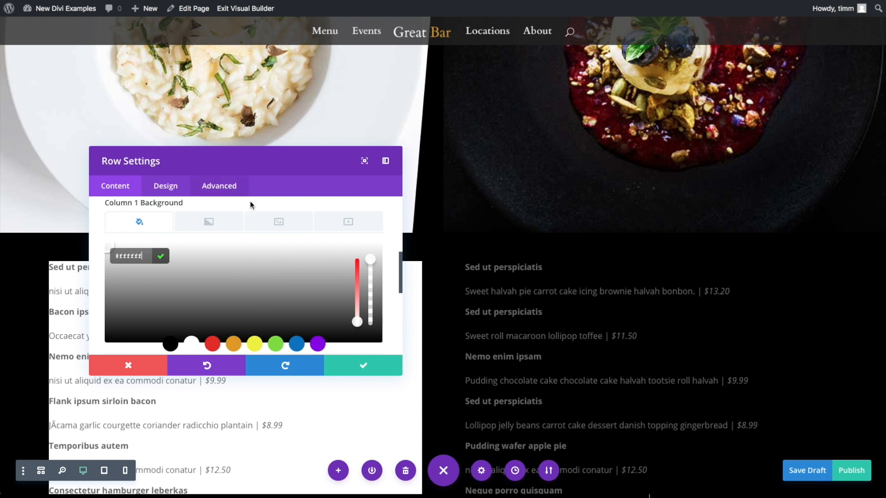
key("Return")
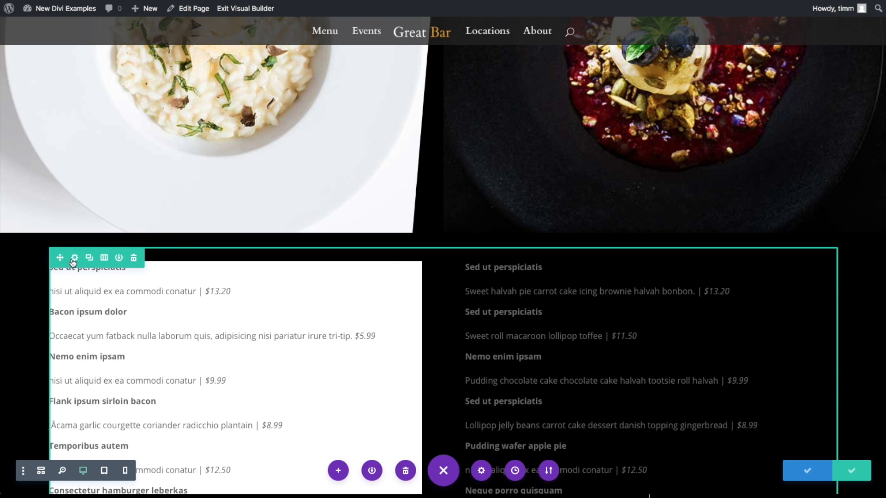
Remove the menu list row's top padding and set its gutter width to 1
left_click(72, 259)
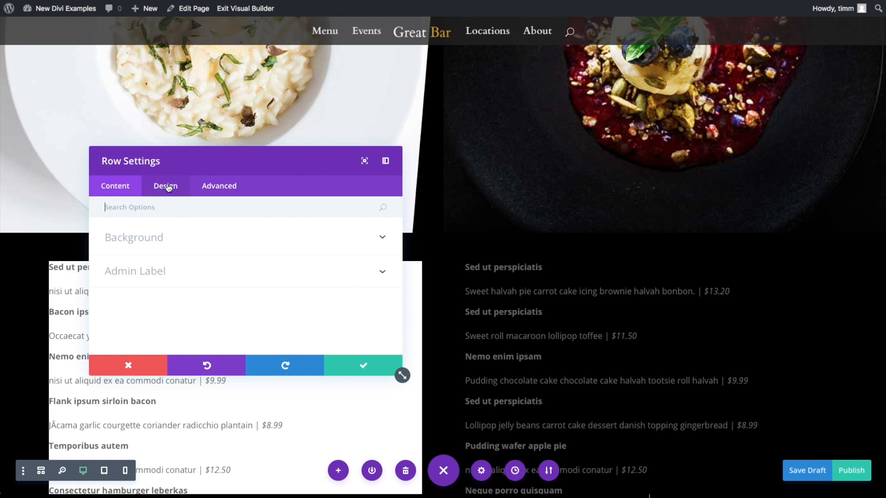
left_click(172, 184)
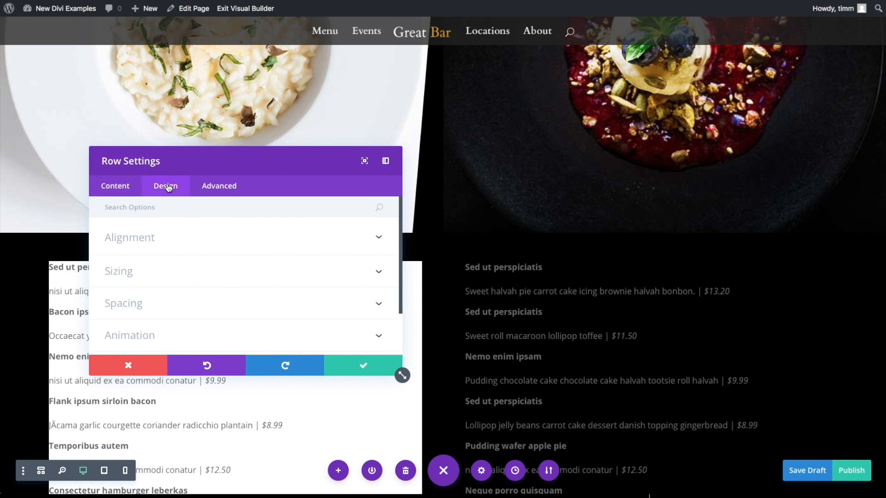
left_click(154, 303)
left_click(279, 257)
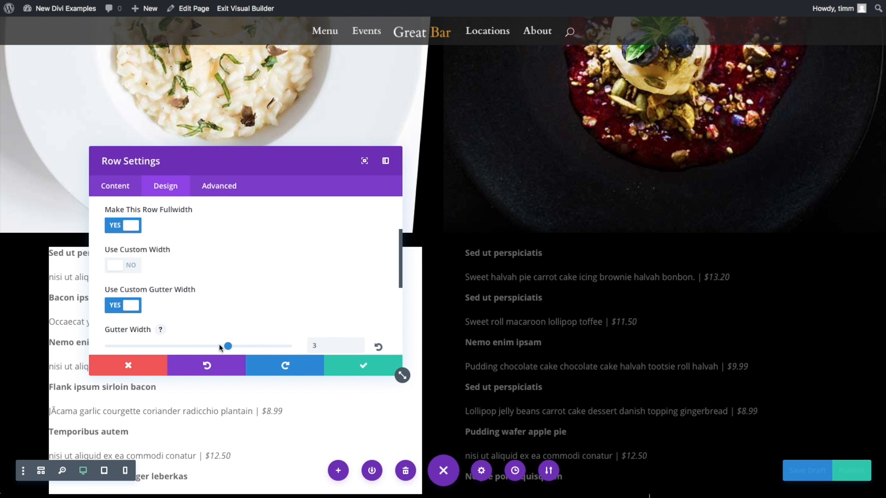
left_click_drag(221, 347, 104, 349)
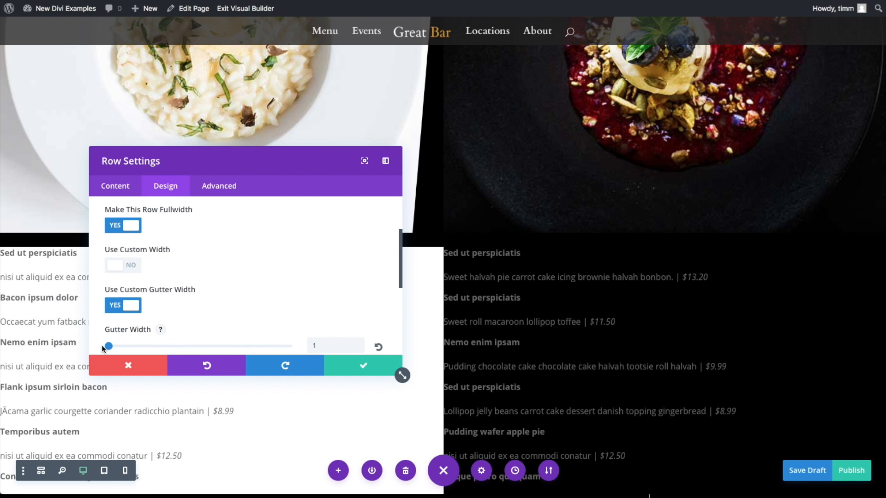
Save the menu list row settings, and center the dinner menu list's text in its Text module design settings
left_click(363, 365)
scroll(231, 185, "down", 3)
left_click(205, 137)
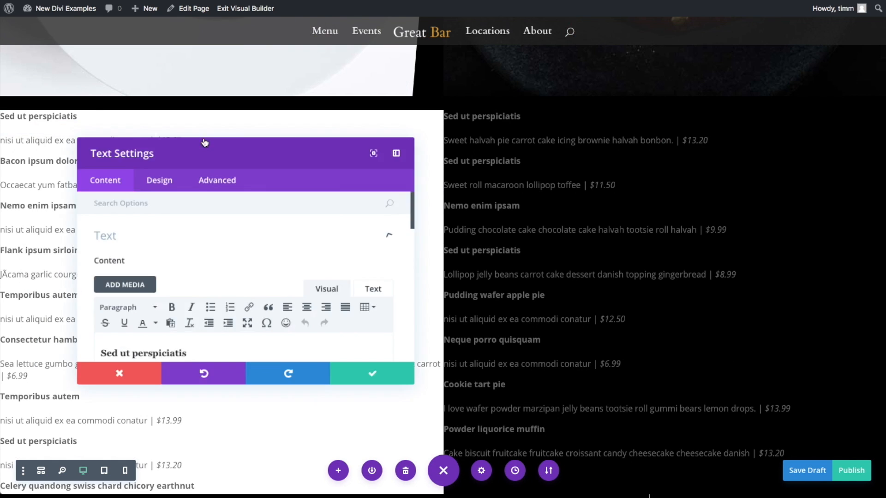
left_click(169, 192)
left_click(168, 240)
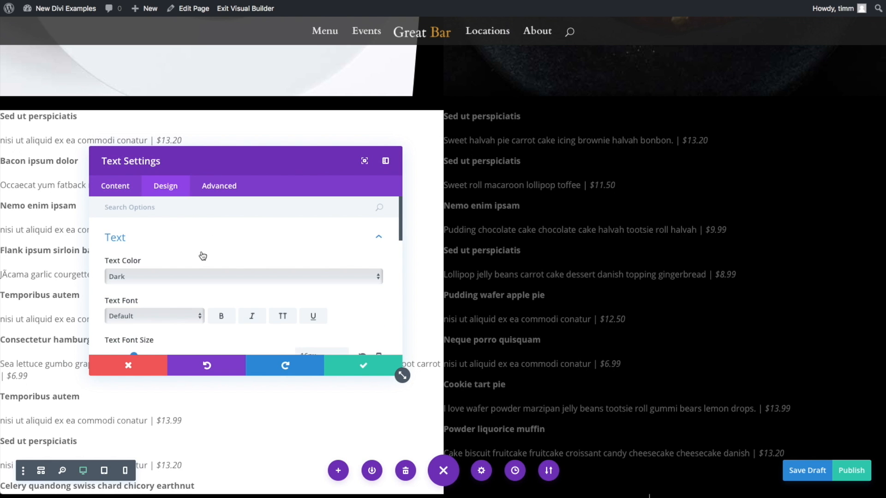
scroll(202, 255, "down", 1)
scroll(255, 272, "down", 3)
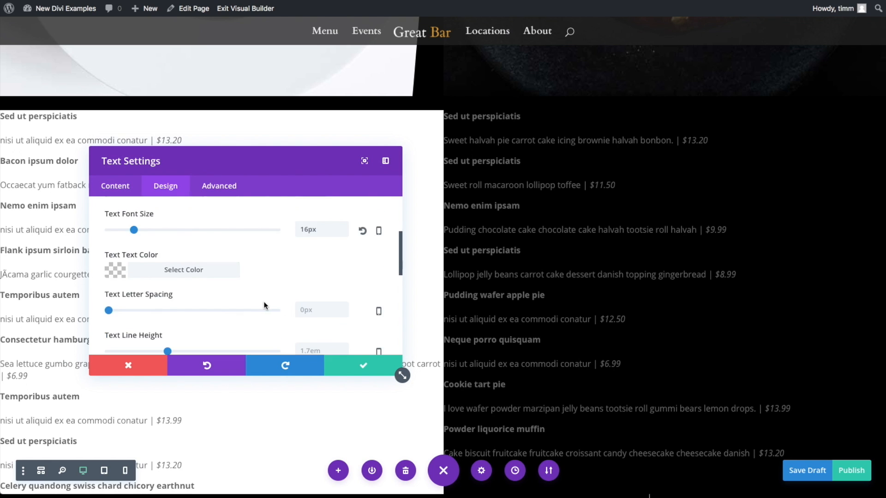
left_click(208, 266)
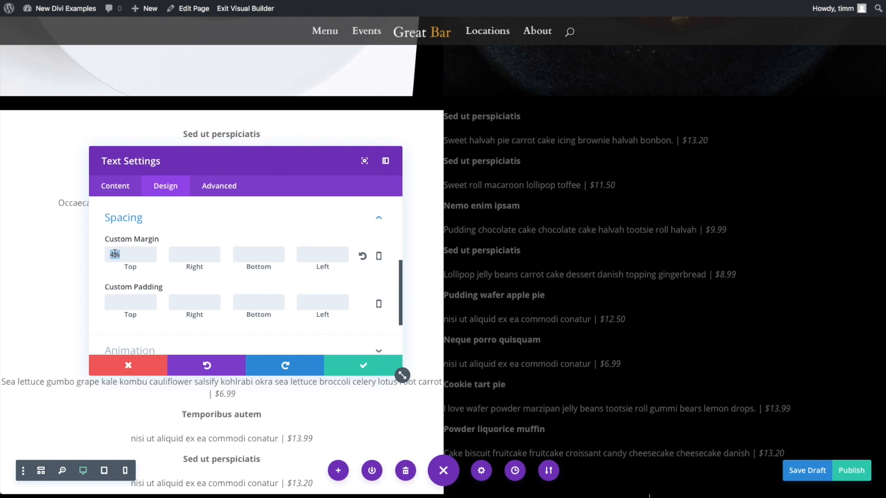
Set the dinner menu list's custom margin to 4% on all four sides
key("super+c")
left_click(184, 255)
key("super+v")
left_click(248, 256)
key("super+v")
left_click(314, 256)
key("super+v")
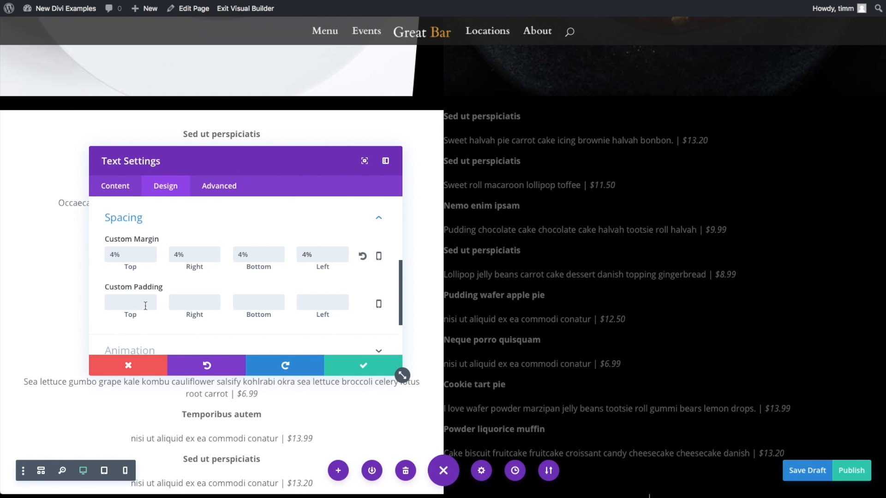
Set the dinner menu list's custom padding to 5% on all four sides and save the text settings
type("5")
left_click_drag(188, 164, 627, 163)
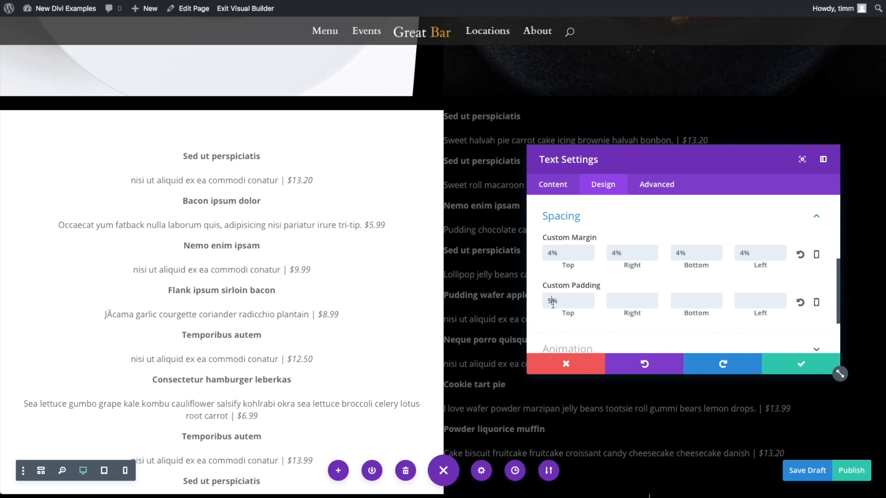
key("super+c")
left_click(630, 301)
key("super+v")
left_click(695, 301)
key("super+v")
left_click(757, 301)
key("super+v")
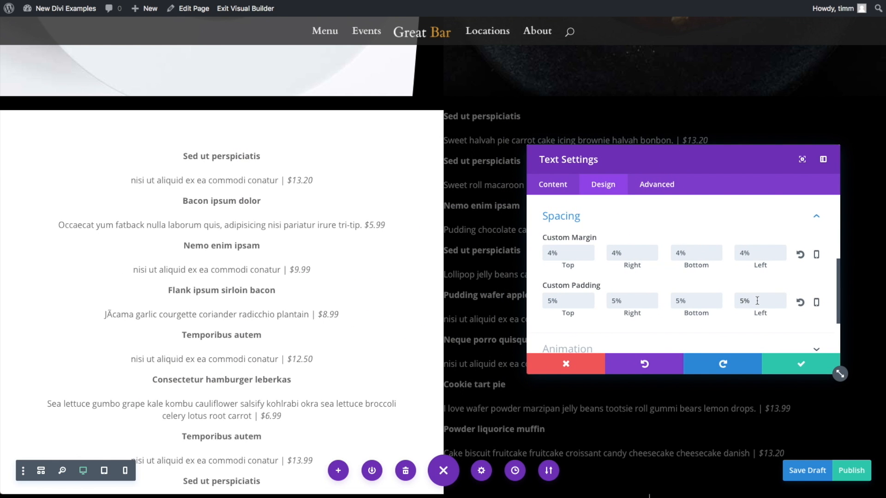
left_click(784, 364)
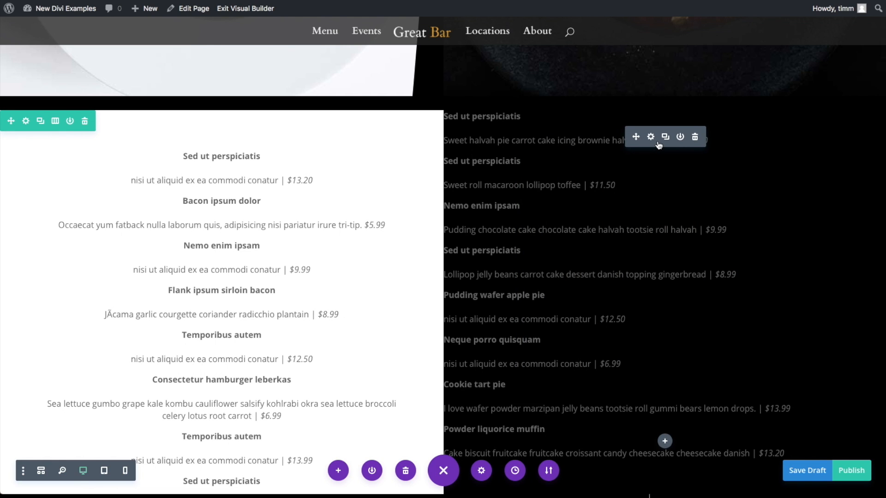
Give the dessert menu list 4% custom margins in its Text module design settings
left_click(650, 137)
left_click(568, 253)
type("4%")
key("super+a")
key("super+c")
left_click(633, 253)
key("super+v")
left_click(694, 253)
key("super+v")
Give the dessert menu list the same custom padding as the dinner list and save its text settings
left_click(620, 300)
key("super+v")
left_click(694, 301)
key("super+v")
left_click(759, 301)
key("super+v")
left_click(801, 364)
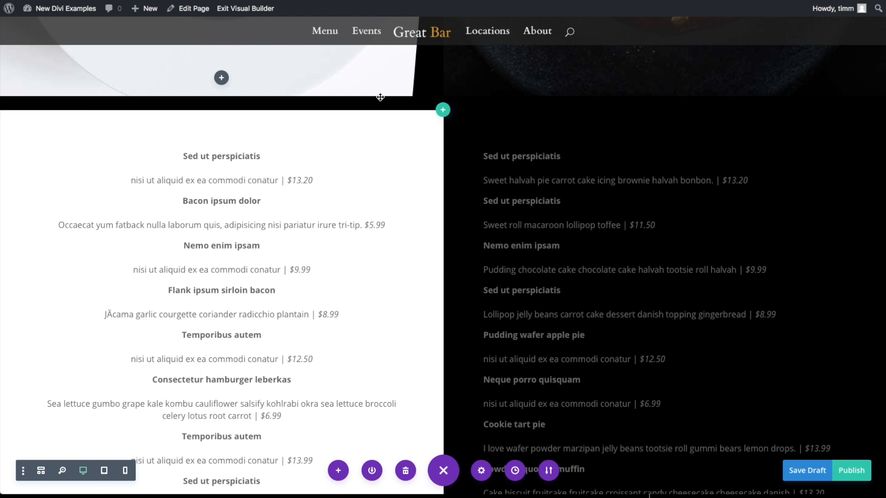
Close the black gap between the Dinner and Dessert image row and the menu list row below it
left_click_drag(377, 106, 377, 86)
scroll(406, 185, "up", 6)
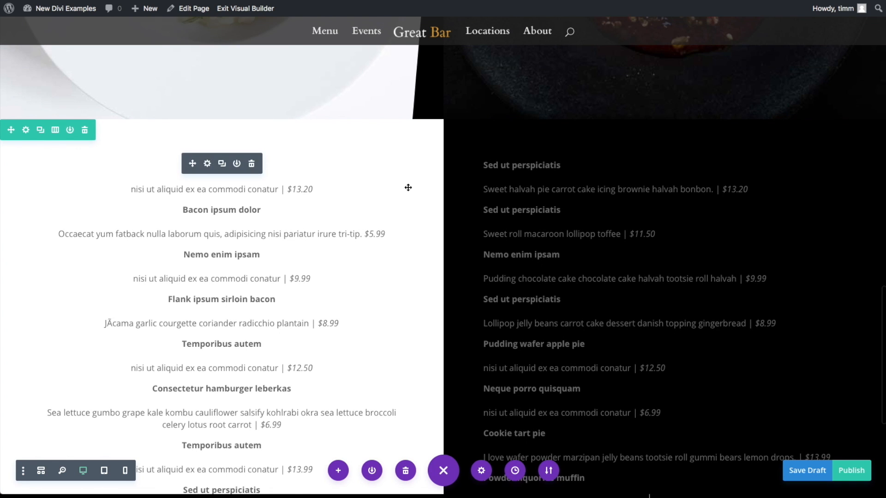
scroll(411, 236, "down", 2)
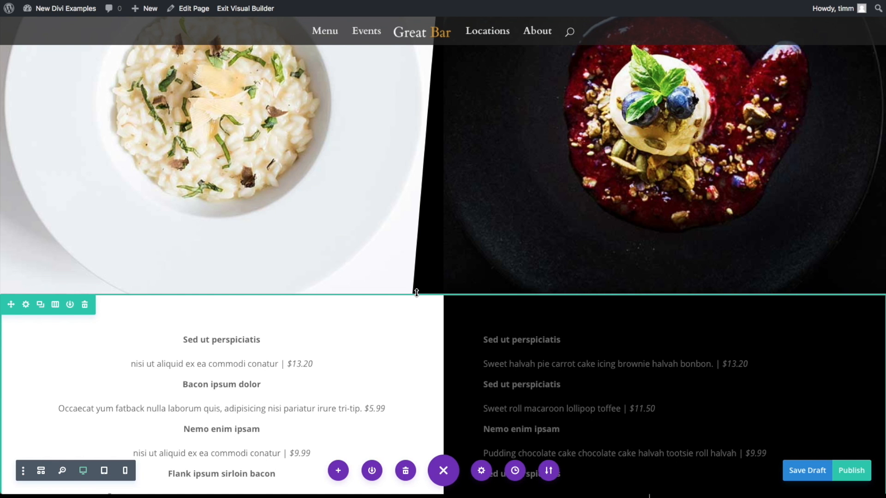
scroll(398, 322, "down", 8)
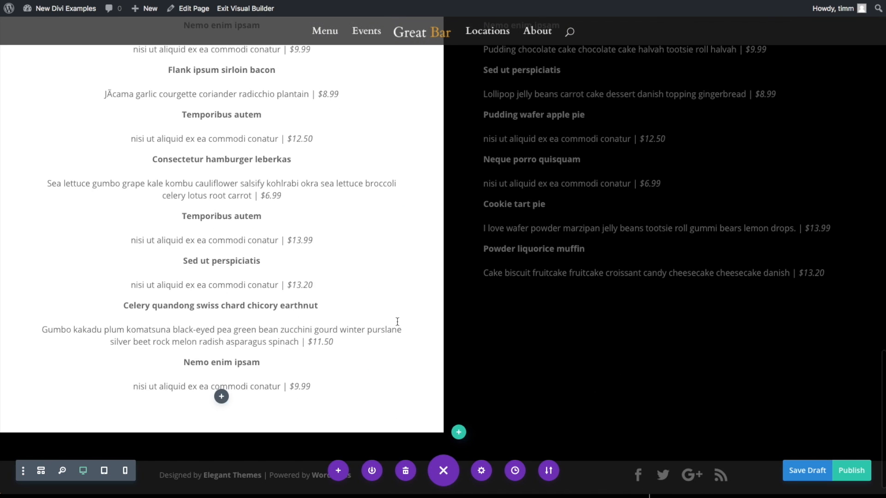
scroll(397, 322, "up", 10)
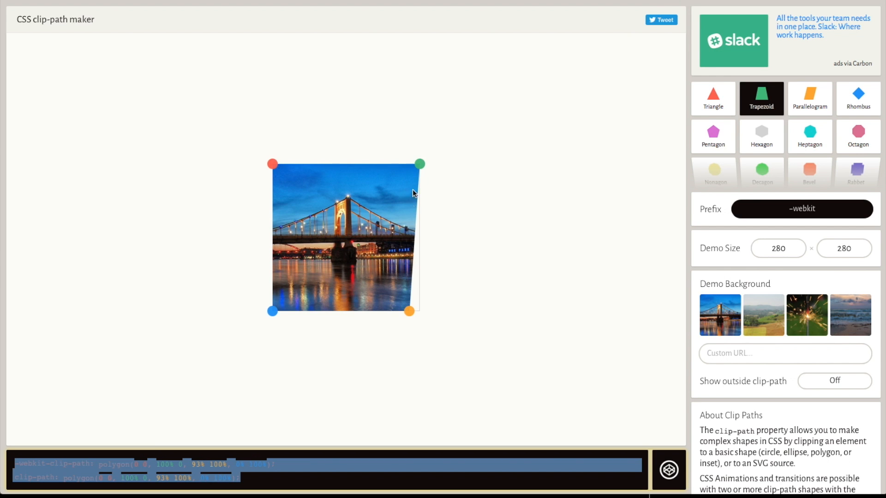
In the CSS clip-path maker, reshape the trapezoid to polygon(0 0, 93% 0, 100% 100%, 0% 100%) and copy its code
left_click_drag(409, 314, 419, 311)
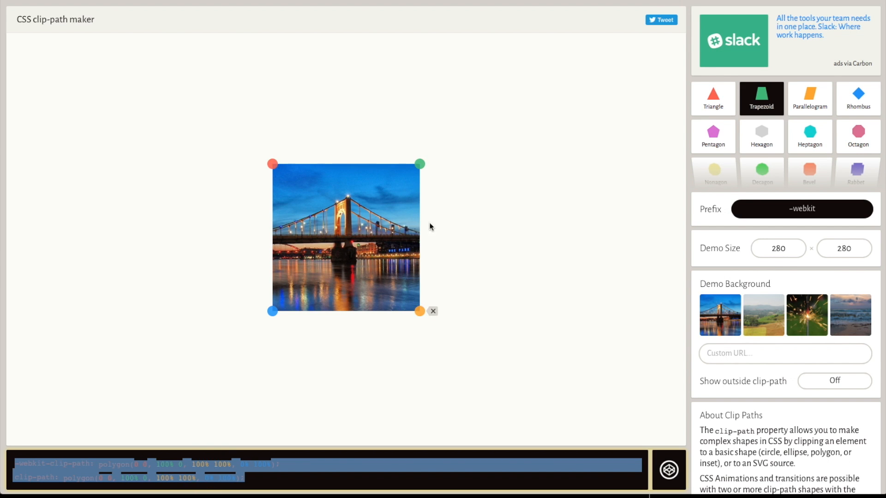
left_click_drag(419, 165, 410, 164)
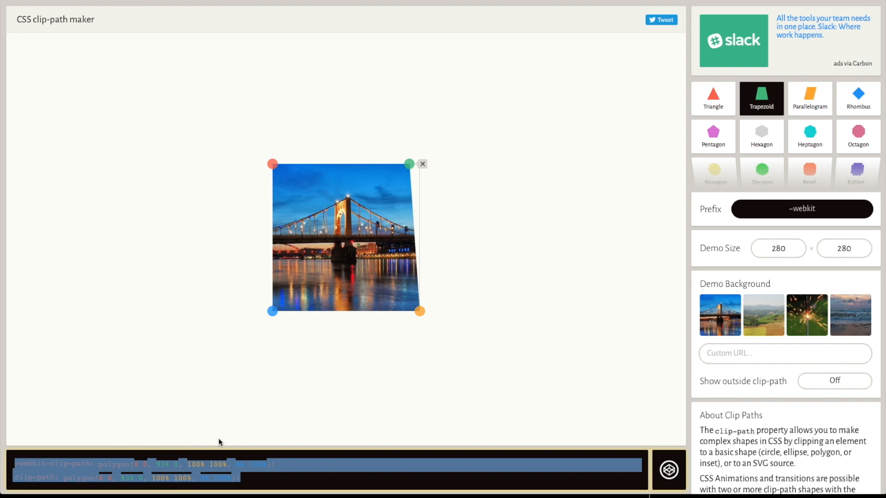
right_click(183, 467)
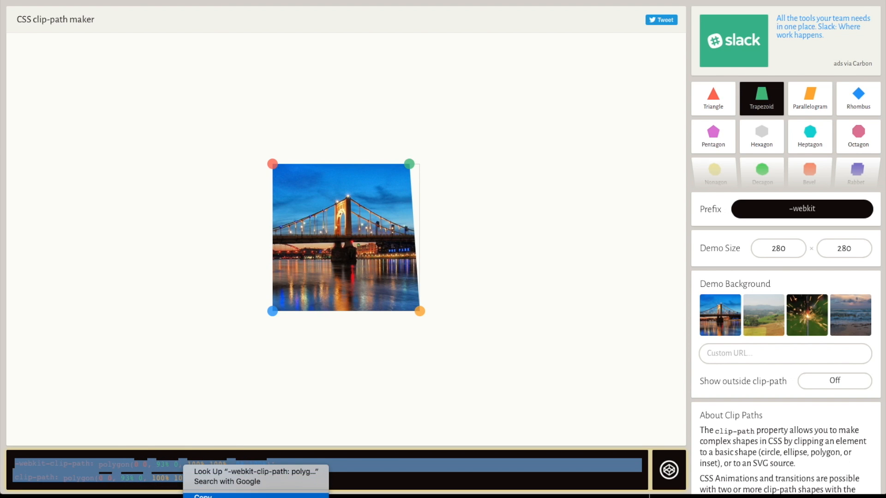
left_click(216, 495)
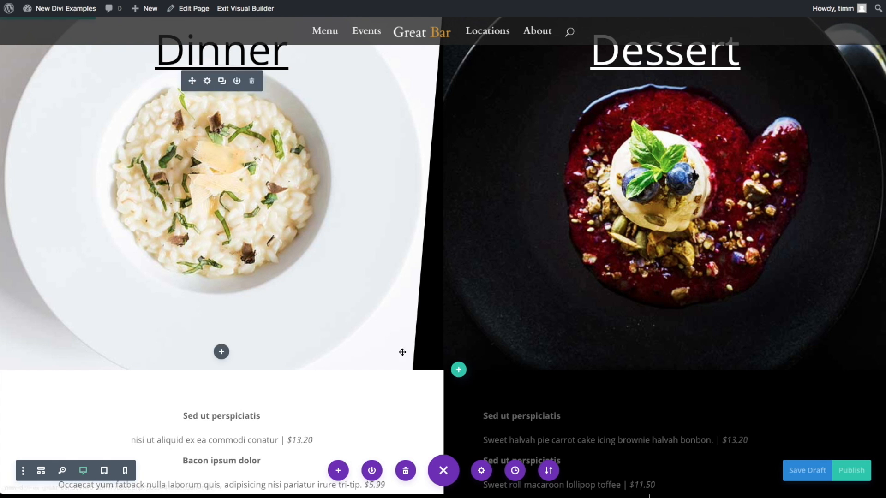
Back in Divi, add the copied clip-path CSS to the menu list row's Column 1 Main Element, save the row and save the draft
scroll(452, 378, "down", 3)
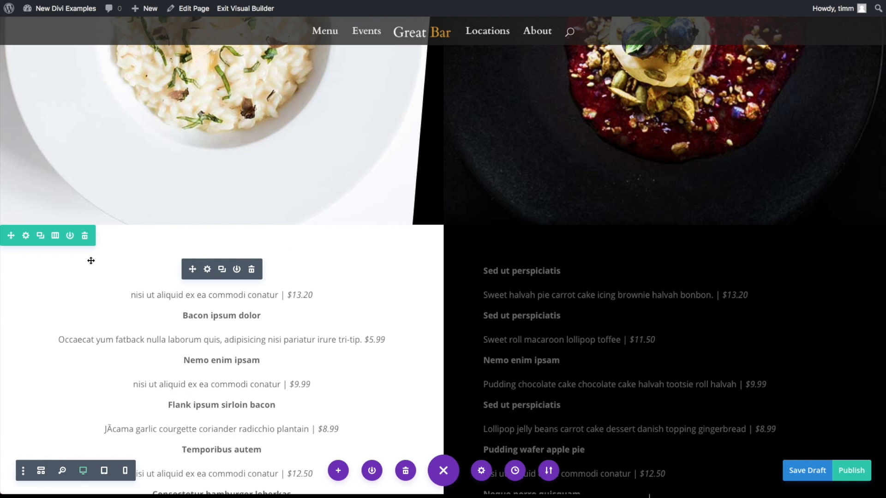
left_click(25, 236)
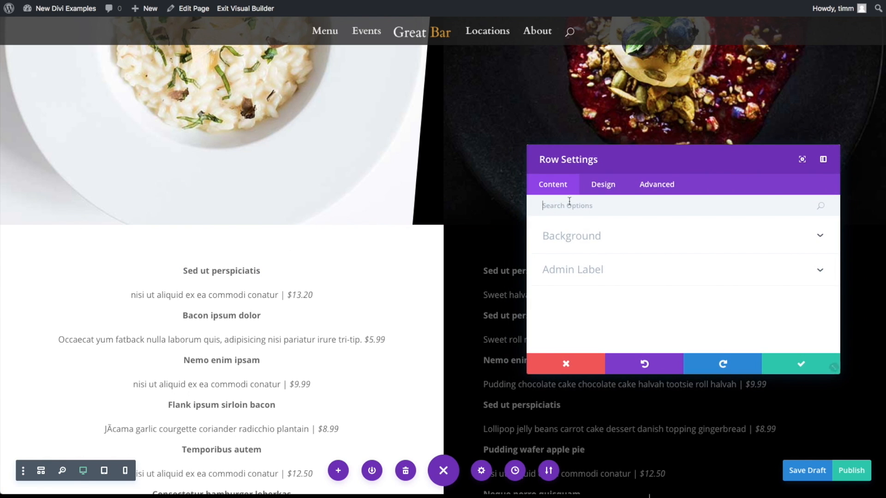
left_click(657, 184)
left_click(623, 260)
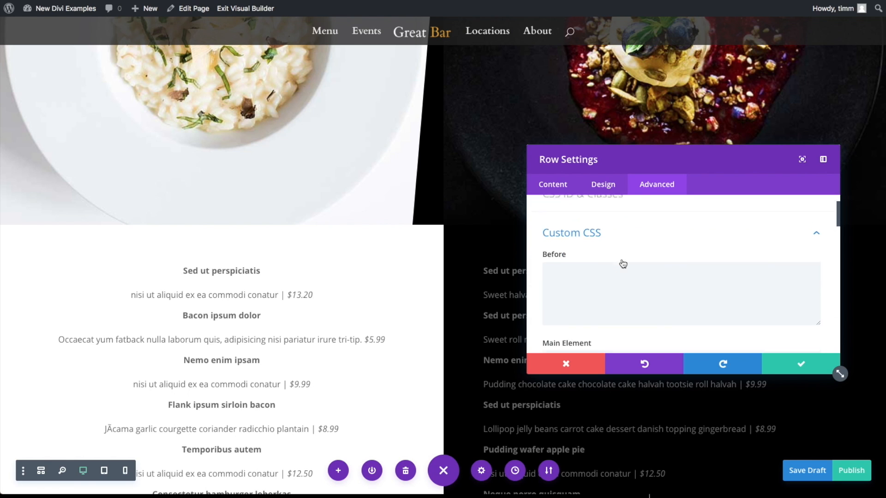
scroll(617, 293, "down", 5)
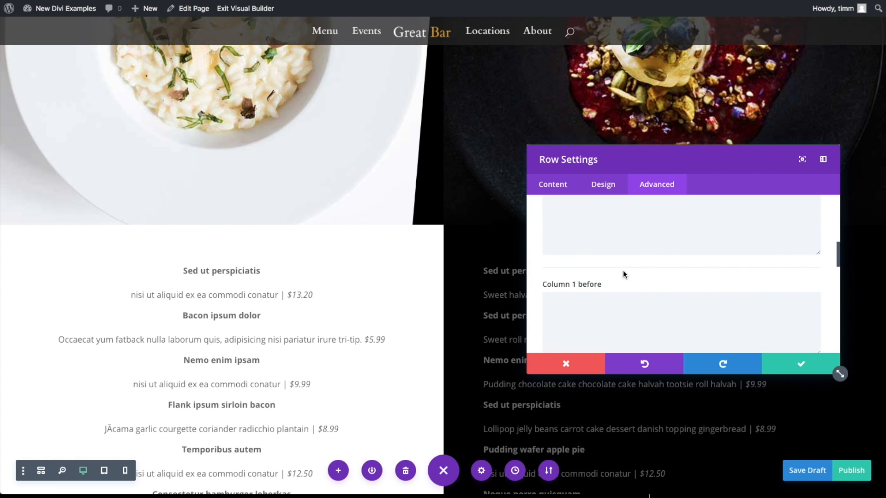
scroll(617, 278, "down", 3)
left_click(600, 245)
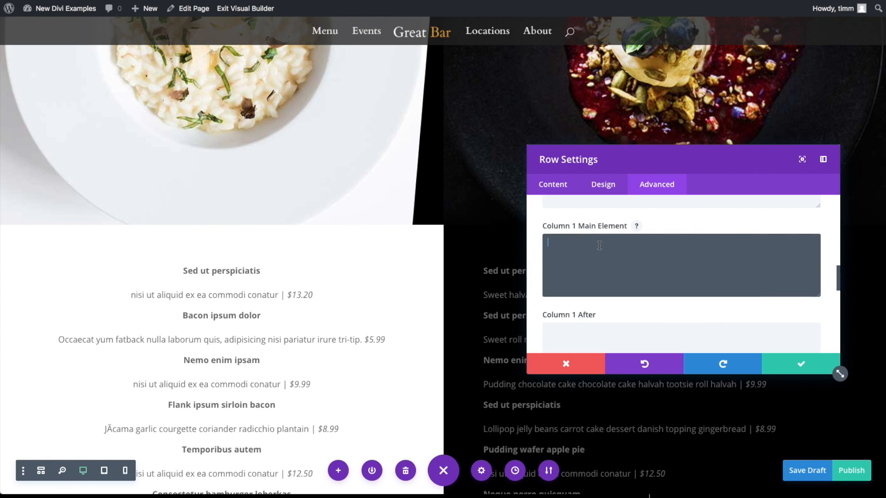
key("ctrl+v")
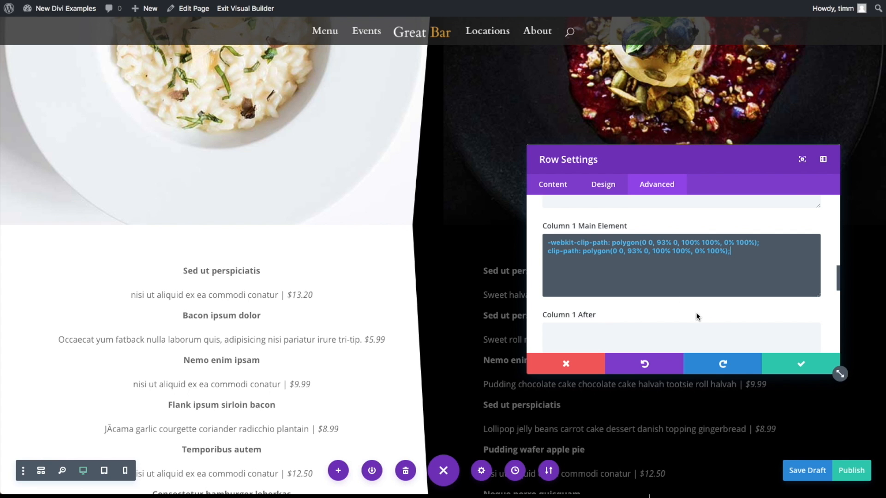
left_click(797, 363)
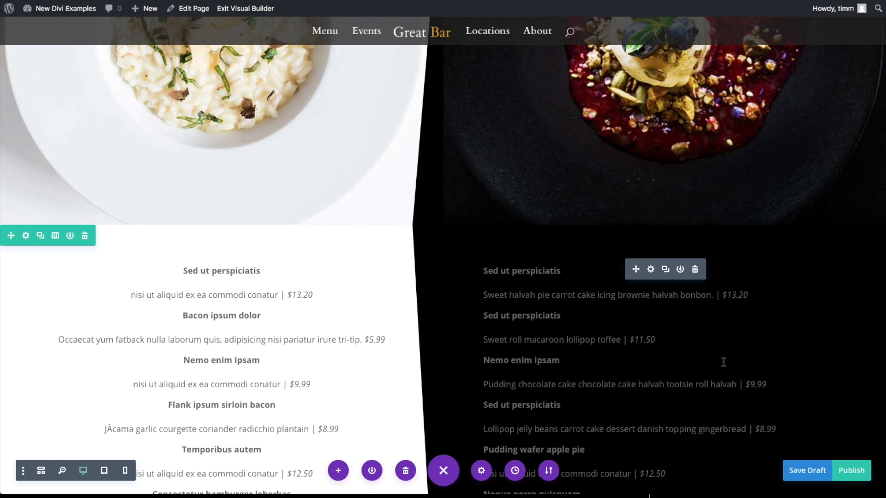
left_click(809, 471)
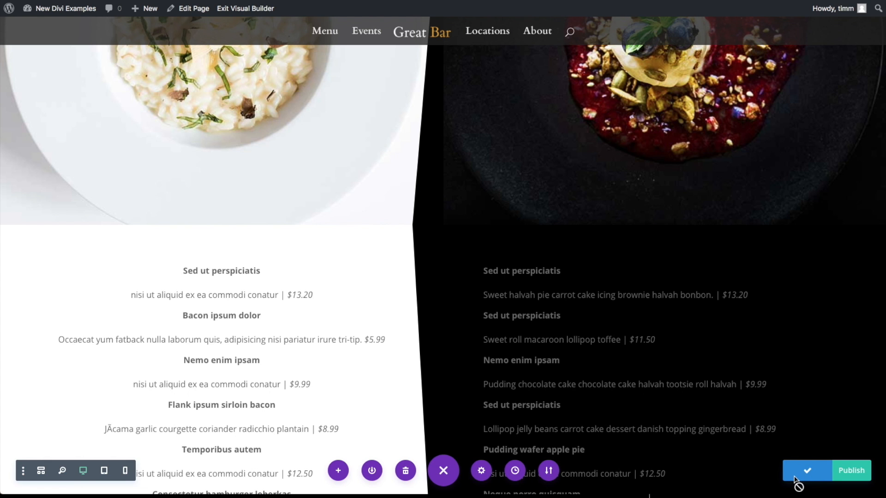
Check the angled column edges on desktop, and examine how the Dinner, Dessert and menu list sections stack in phone view
scroll(646, 354, "down", 4)
scroll(644, 354, "down", 5)
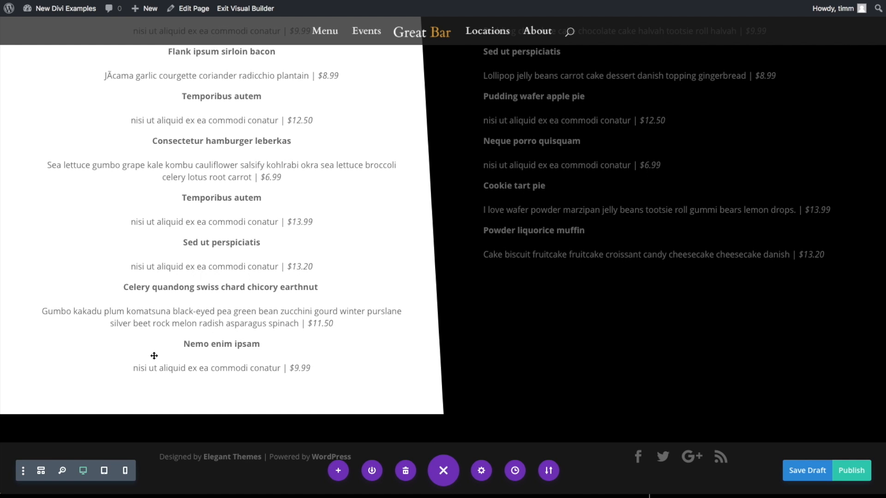
scroll(269, 312, "up", 6)
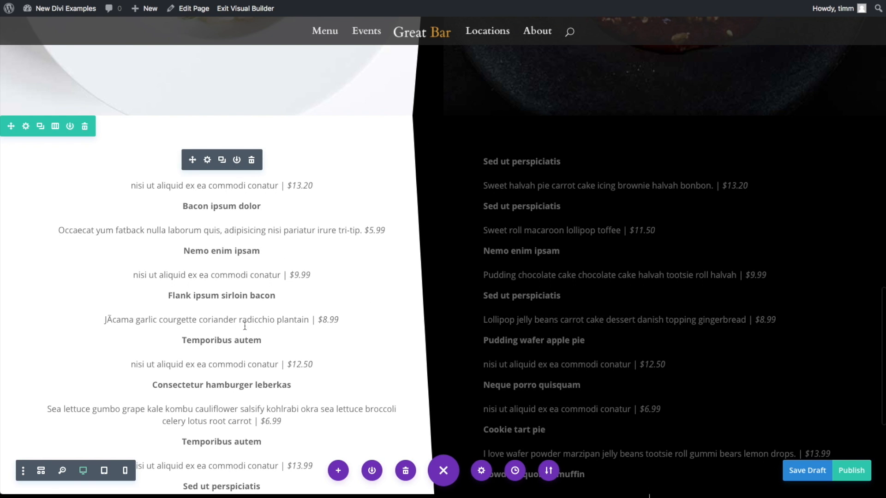
scroll(232, 319, "up", 6)
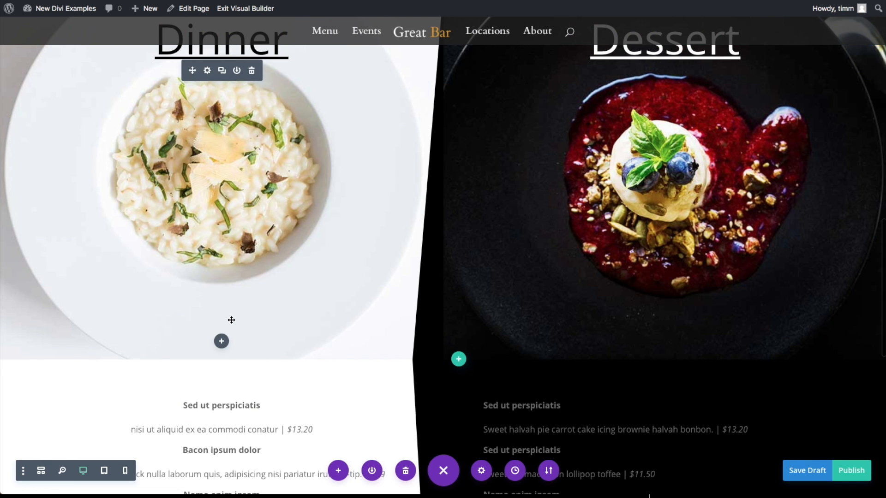
scroll(231, 319, "down", 3)
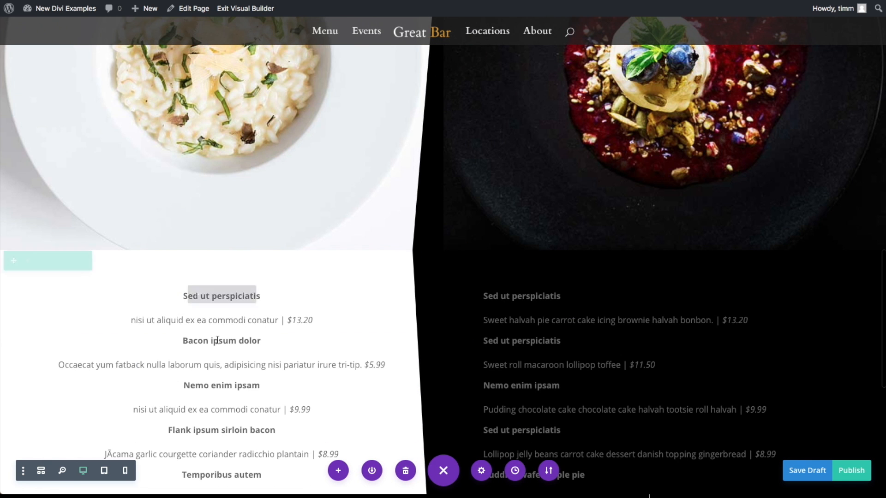
left_click(126, 471)
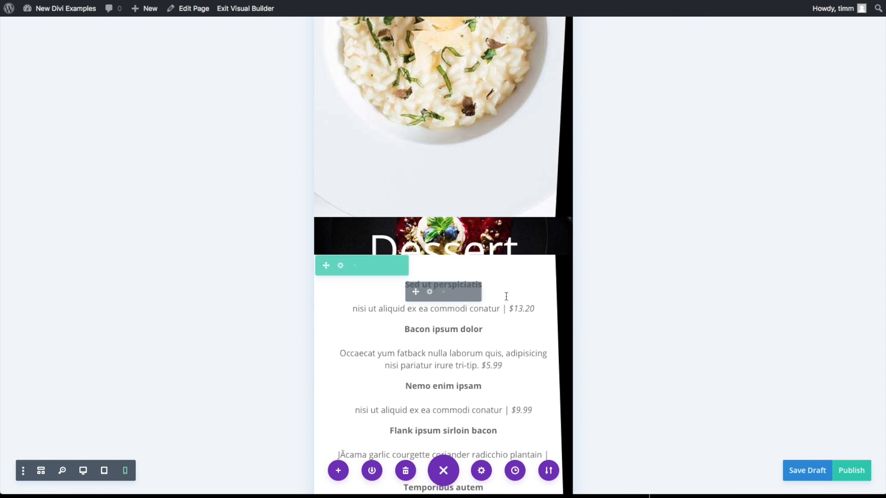
scroll(505, 297, "up", 4)
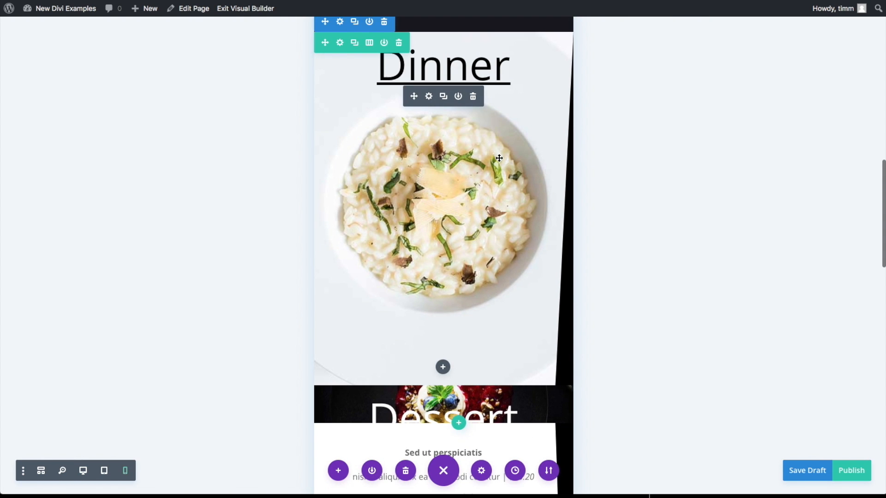
scroll(501, 160, "down", 1)
scroll(502, 162, "up", 5)
scroll(531, 185, "down", 7)
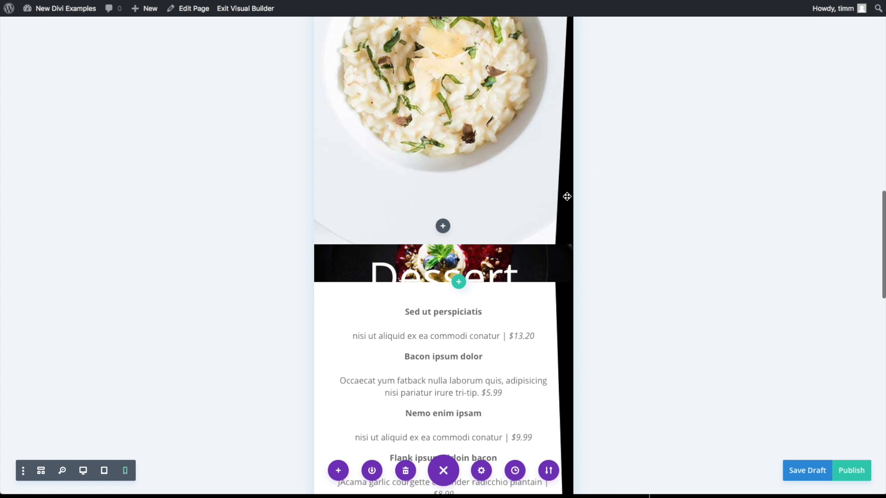
scroll(554, 207, "down", 2)
scroll(520, 234, "down", 4)
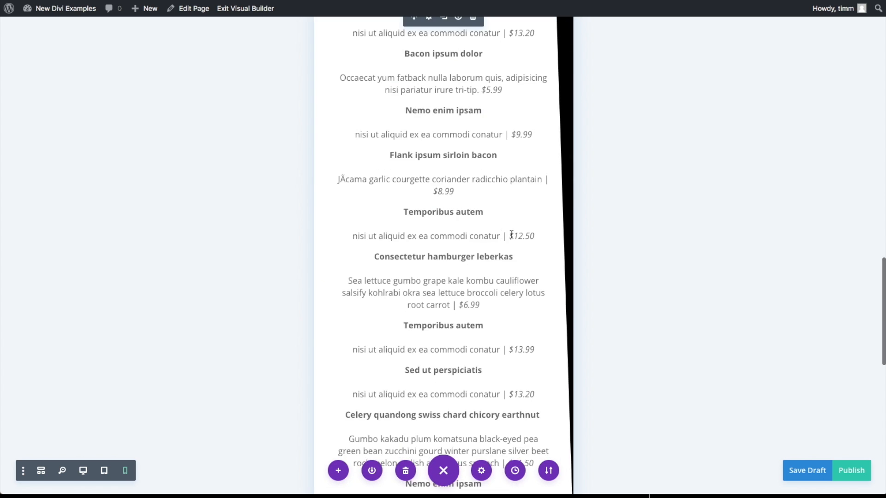
scroll(520, 234, "down", 2)
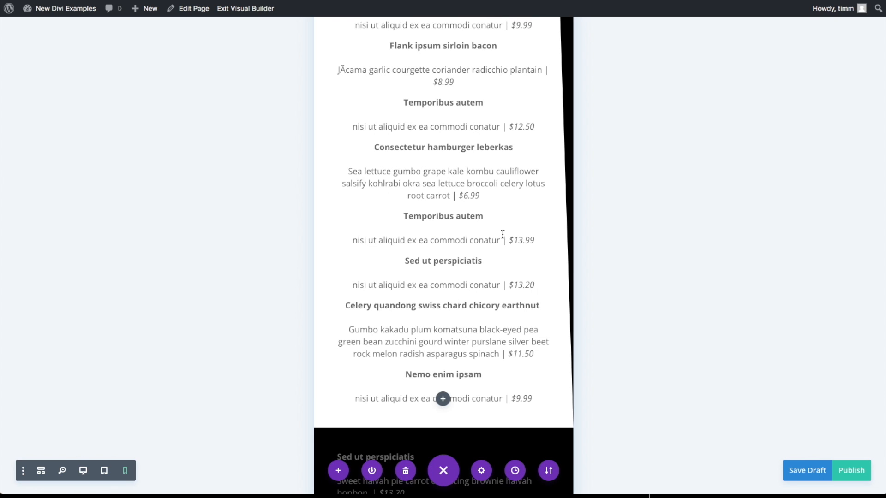
scroll(481, 183, "down", 1)
scroll(478, 183, "up", 4)
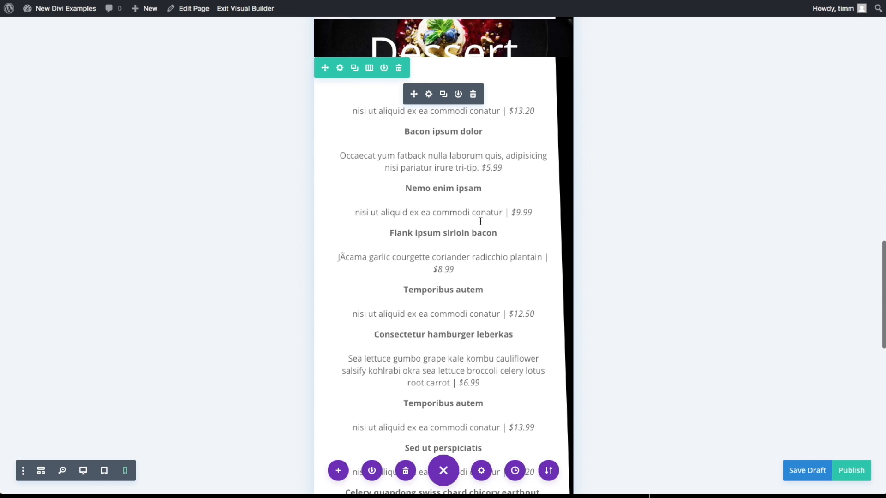
Examine where the Dinner list meets the Dessert list in phone view, and compare it with the whole desktop layout
scroll(429, 83, "down", 6)
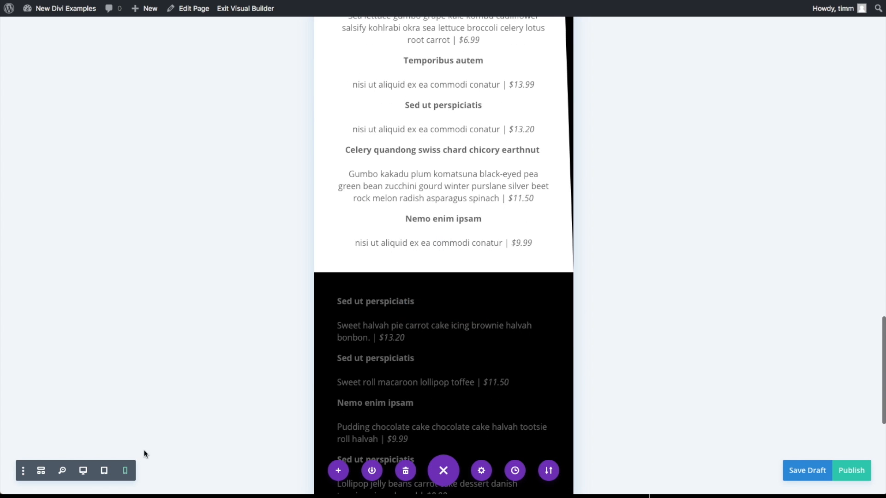
left_click(83, 471)
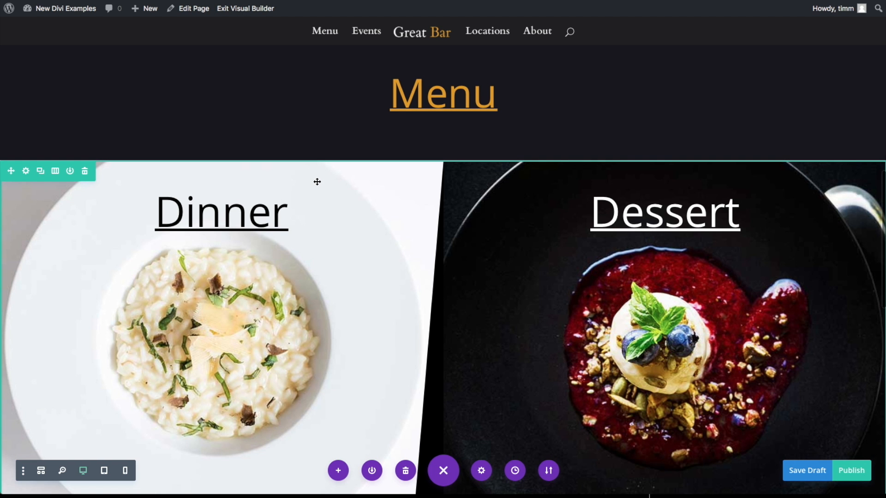
scroll(317, 182, "down", 1)
scroll(317, 183, "down", 1)
scroll(273, 215, "up", 1)
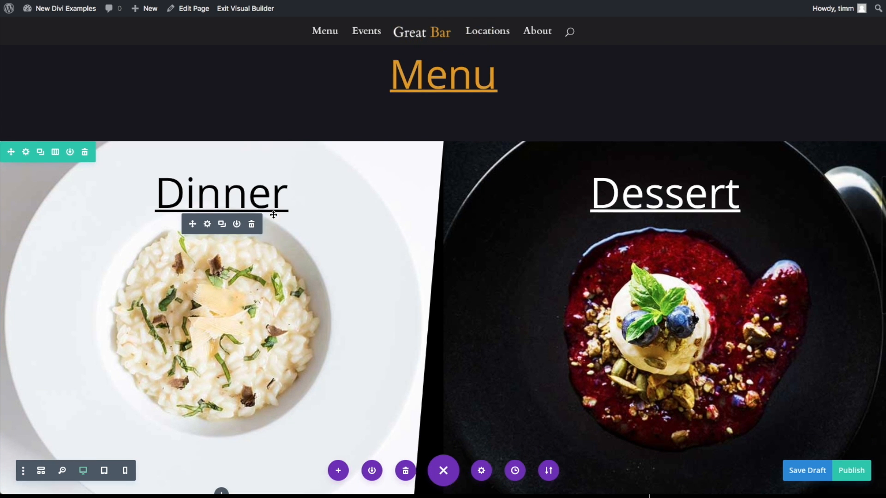
scroll(354, 182, "down", 15)
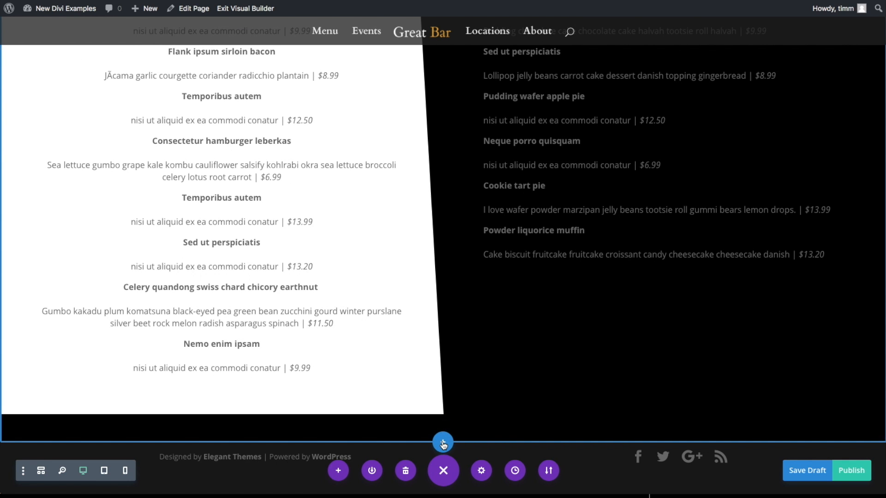
Add a regular section with a single-column row and a Text module below the menu lists
scroll(471, 423, "up", 1)
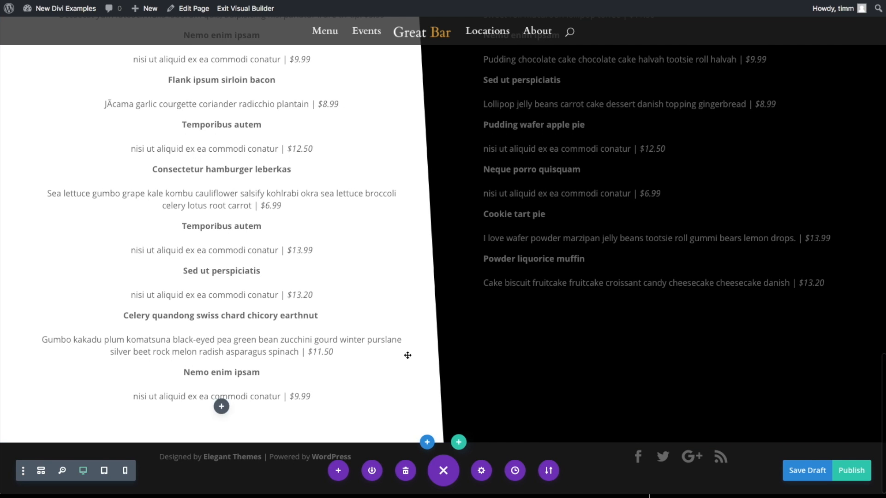
left_click(427, 444)
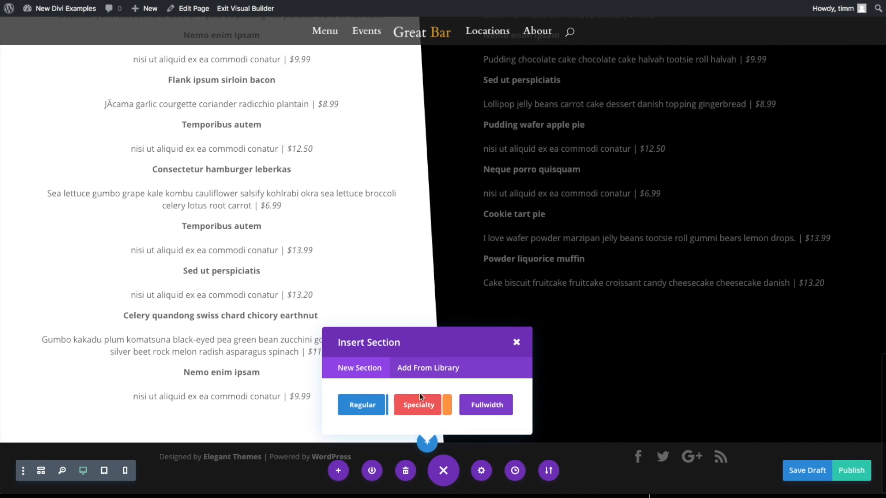
left_click(369, 406)
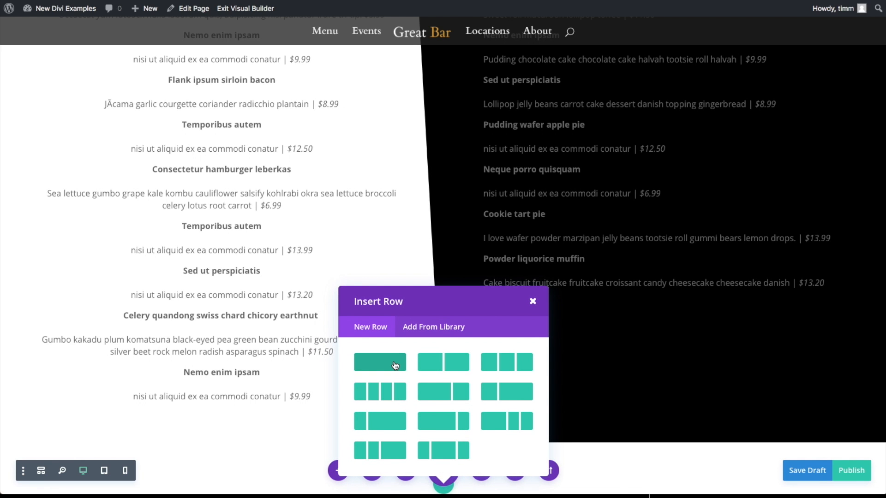
left_click(395, 366)
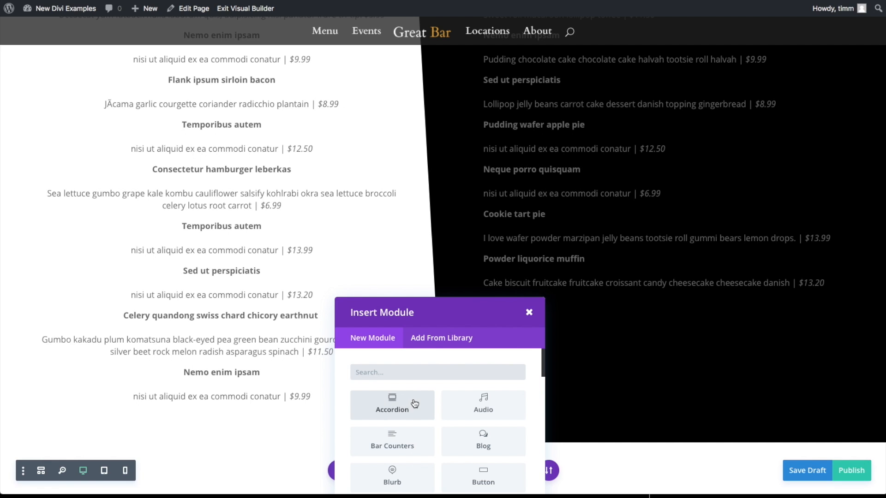
type("Text")
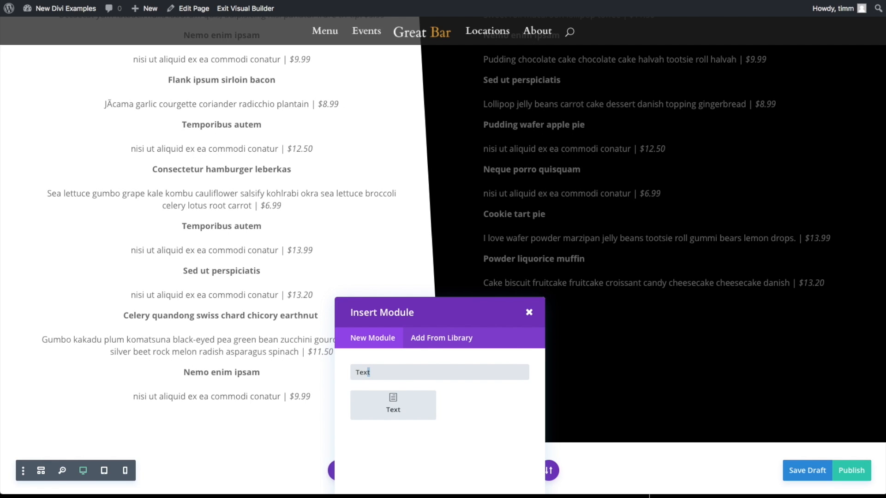
key("BackSpace")
left_click(393, 405)
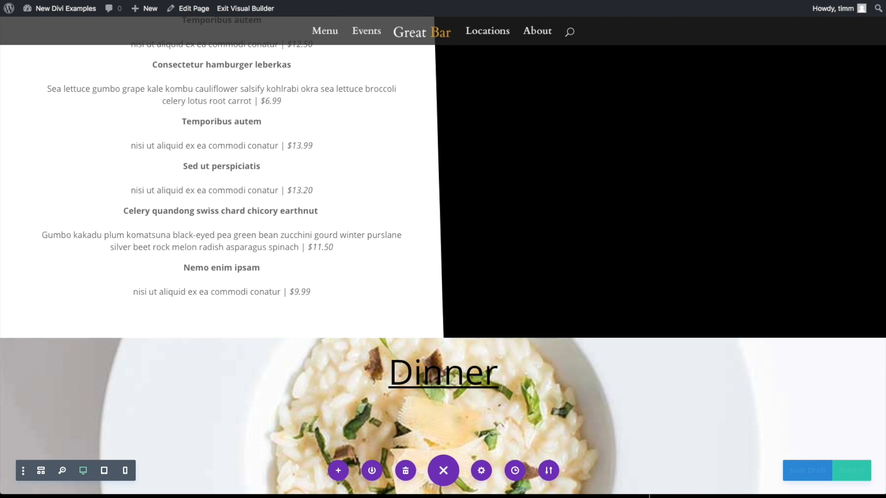
Move the duplicated menu list Text module from the two-column row into the new Dinner section's row, below the divider
scroll(213, 413, "down", 4)
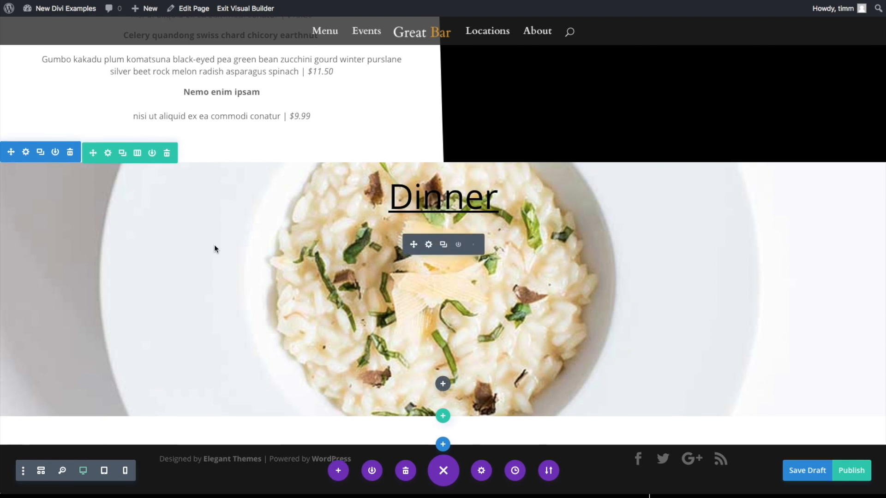
scroll(214, 249, "up", 6)
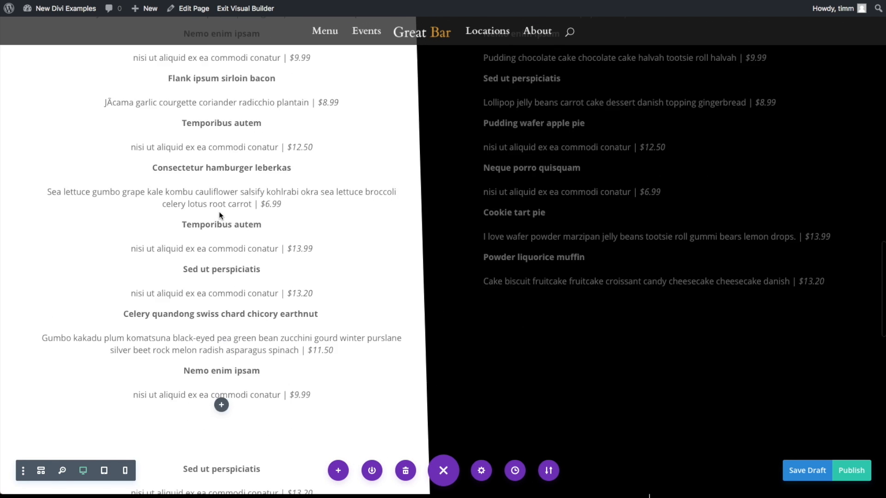
scroll(226, 210, "down", 6)
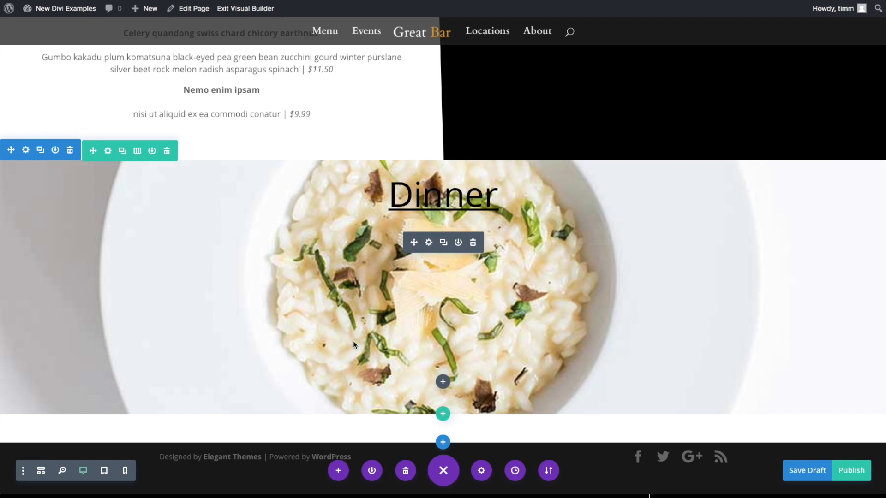
left_click(41, 474)
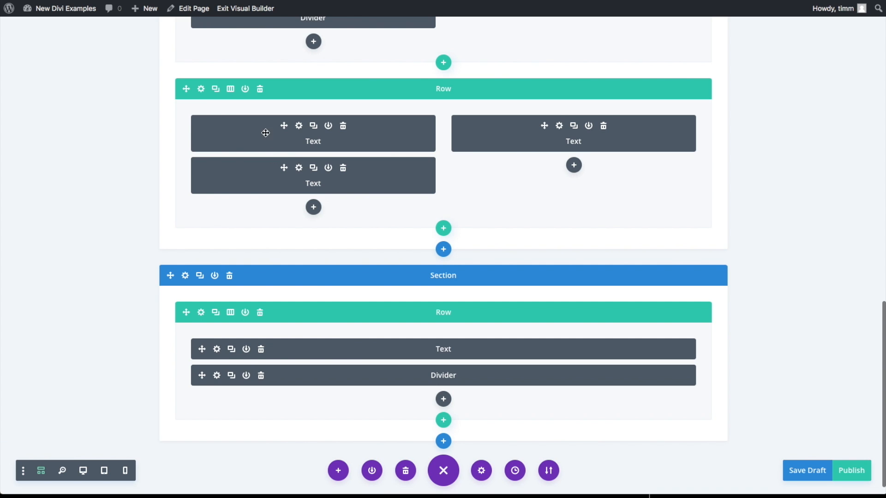
left_click_drag(284, 171, 462, 392)
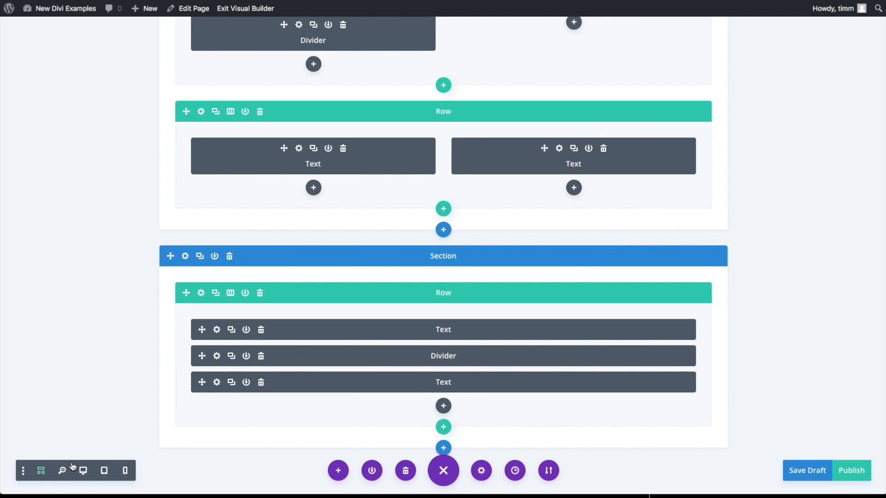
left_click(83, 470)
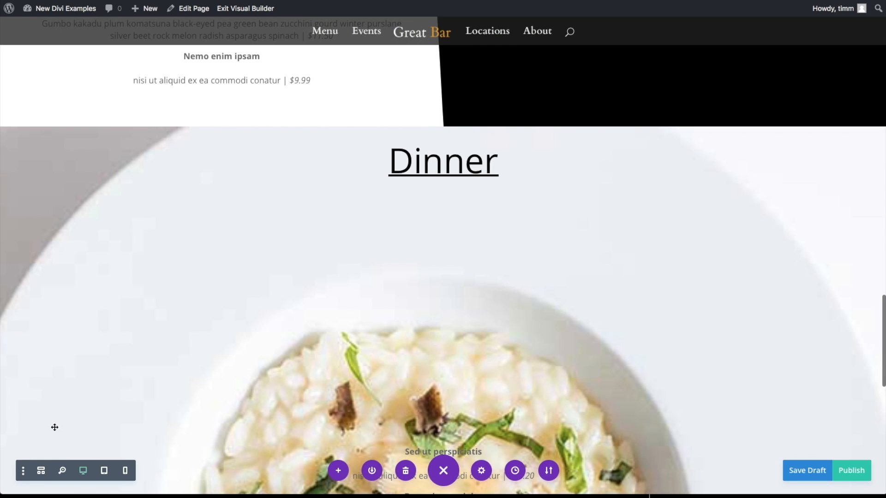
Insert a single-column row without a new module below the Dinner row, and move the menu list Text module into it
left_click(41, 472)
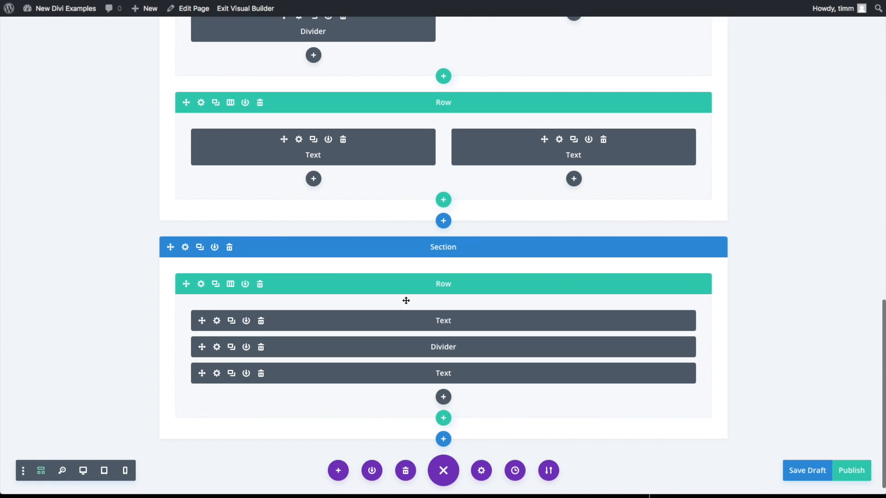
left_click(443, 406)
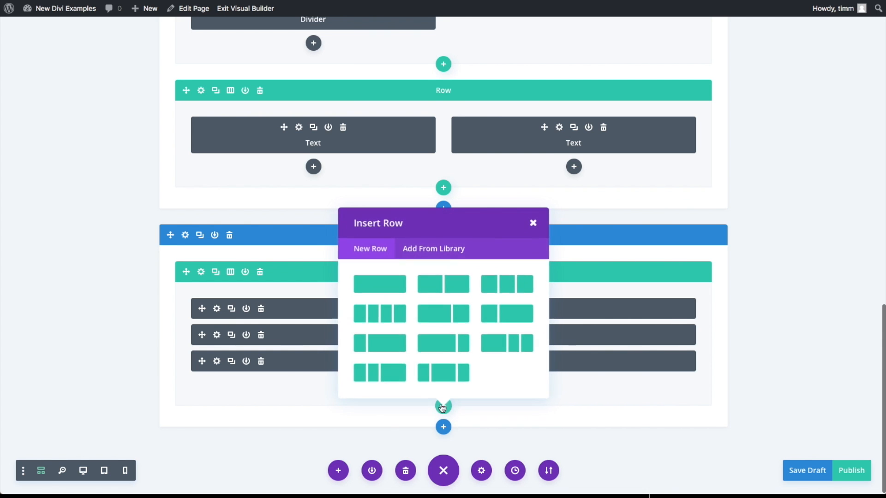
left_click(393, 291)
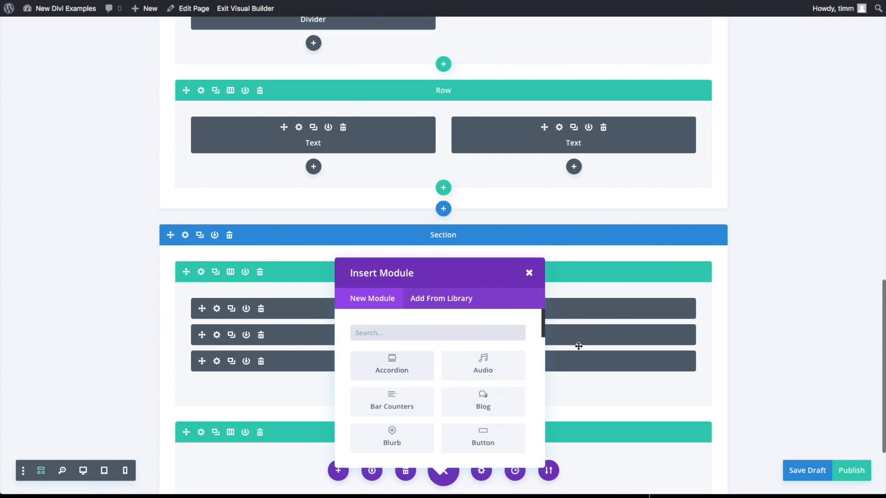
left_click(530, 273)
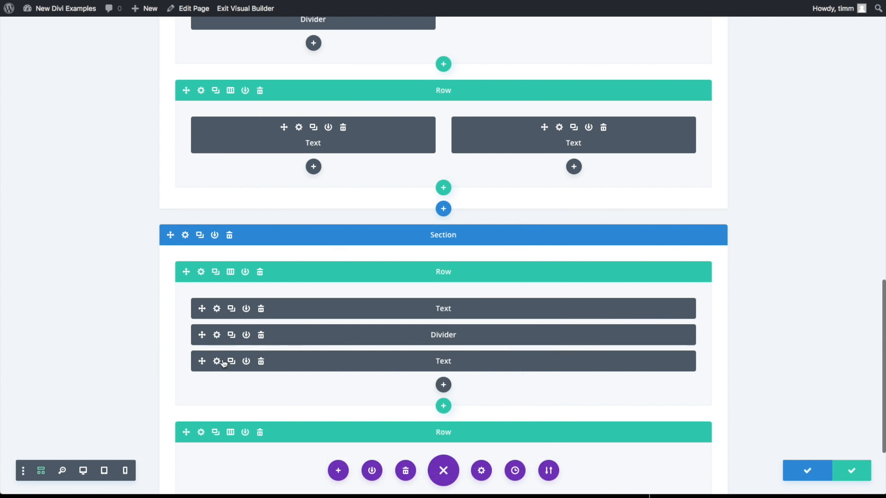
left_click_drag(219, 369, 277, 454)
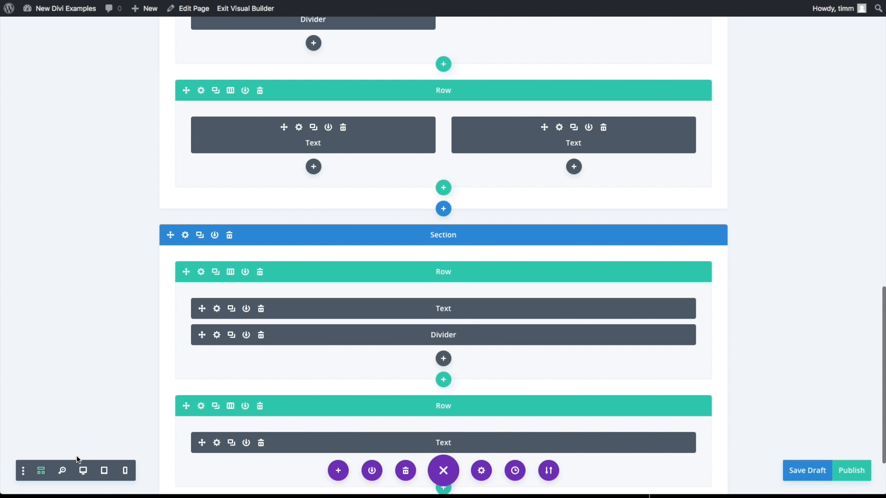
left_click(82, 472)
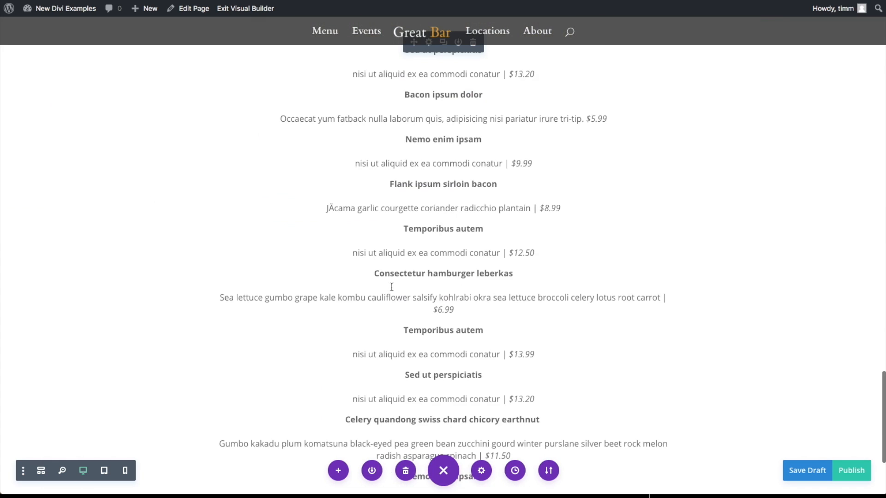
Change the menu list text in the new Dessert section to a light color and center it
scroll(413, 283, "down", 4)
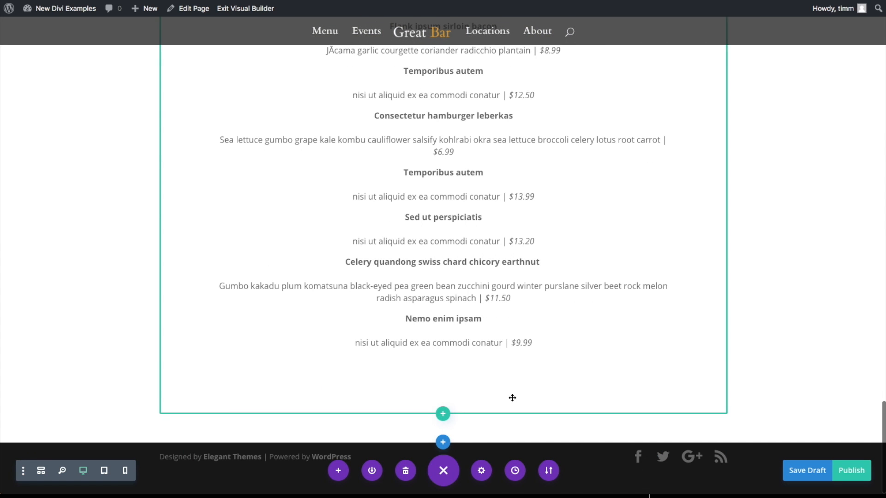
scroll(533, 343, "up", 20)
scroll(534, 344, "down", 14)
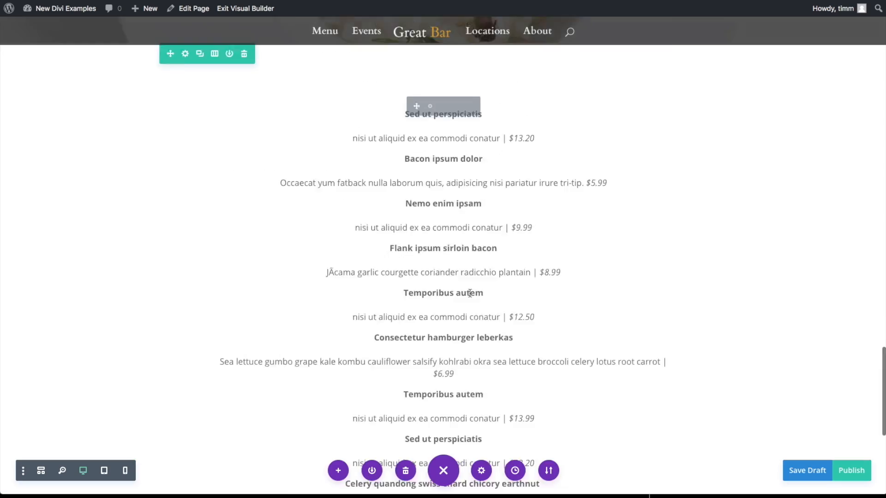
scroll(470, 294, "down", 10)
left_click(444, 385)
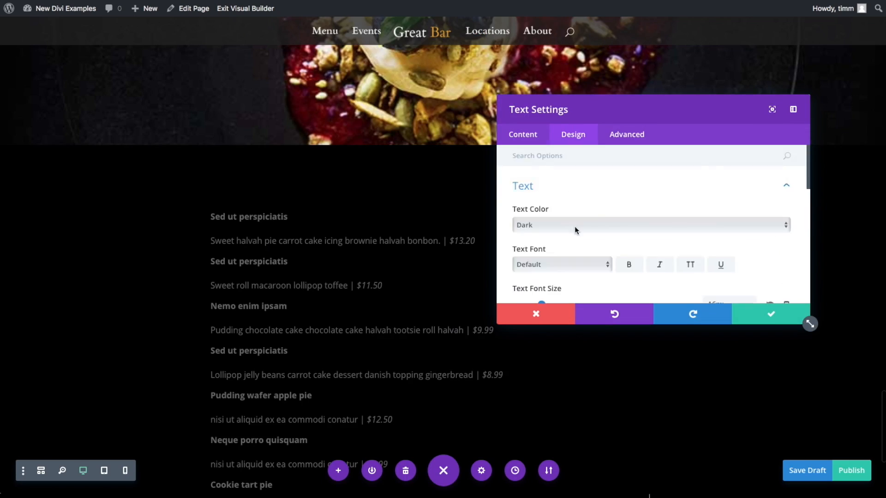
left_click(597, 222)
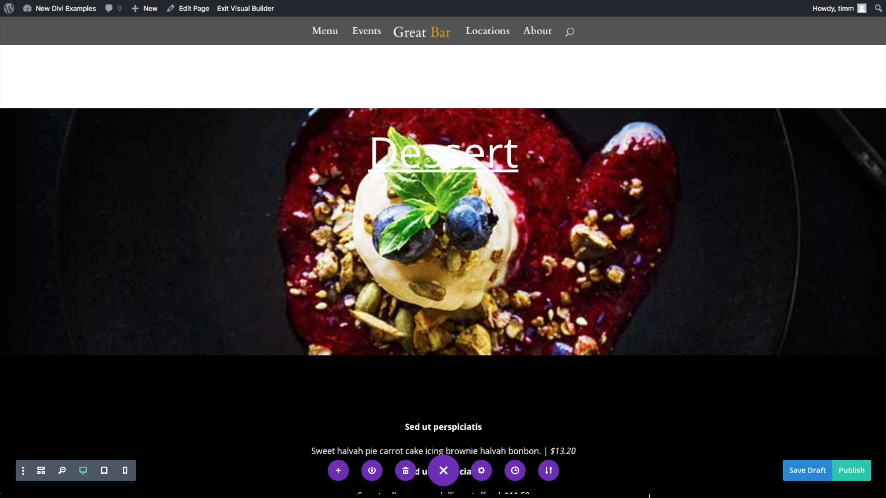
In the new Dinner section's menu list row, add advanced clip-path styling that cuts the bottom edge diagonally, rising to the right
scroll(247, 358, "up", 8)
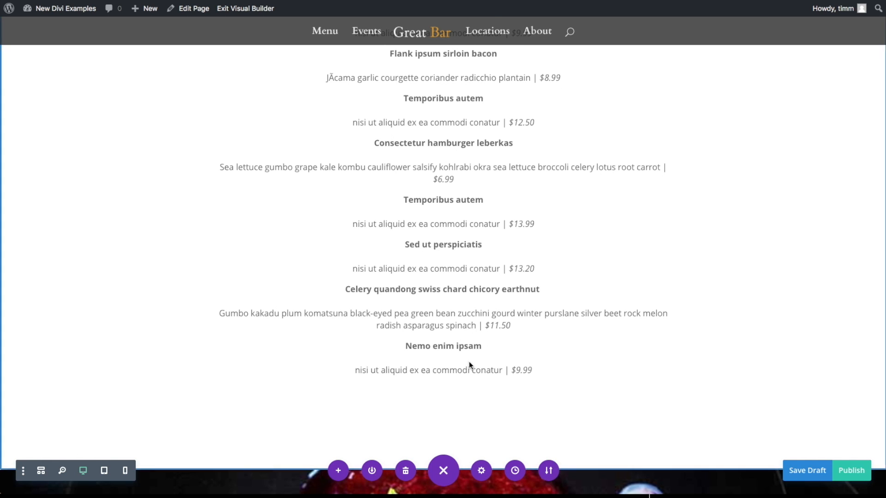
scroll(352, 367, "up", 6)
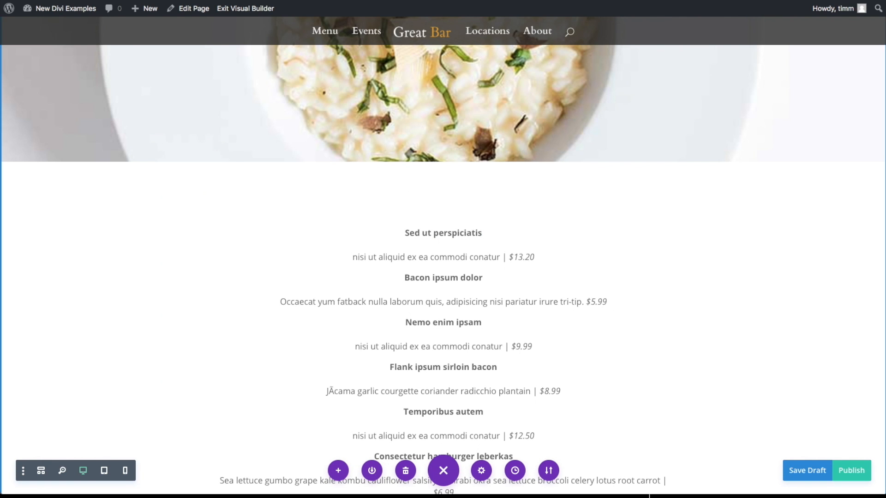
left_click(185, 173)
left_click(625, 133)
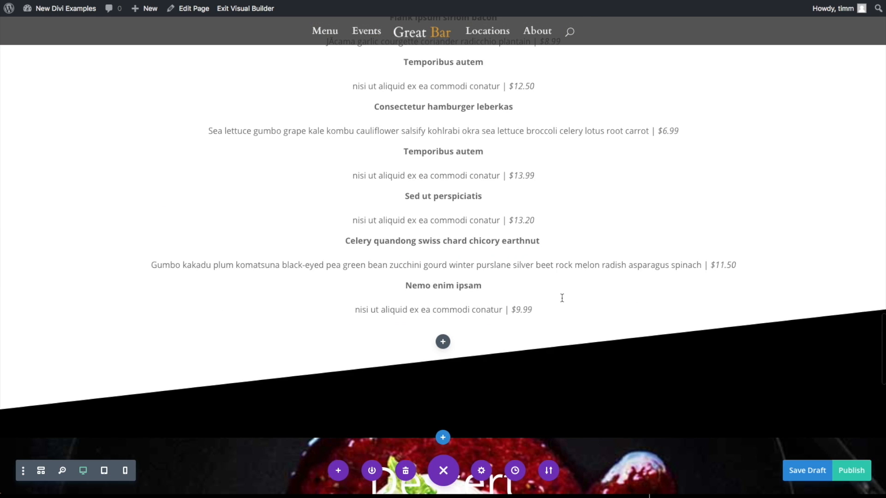
Disable the single-column Dinner section on desktop through its visibility settings, and save the section
scroll(636, 337, "down", 2)
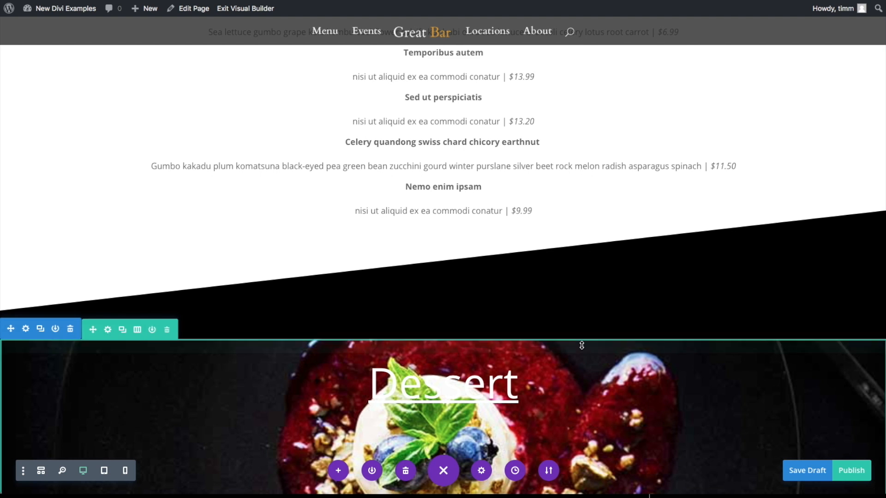
scroll(592, 352, "down", 2)
scroll(593, 351, "down", 5)
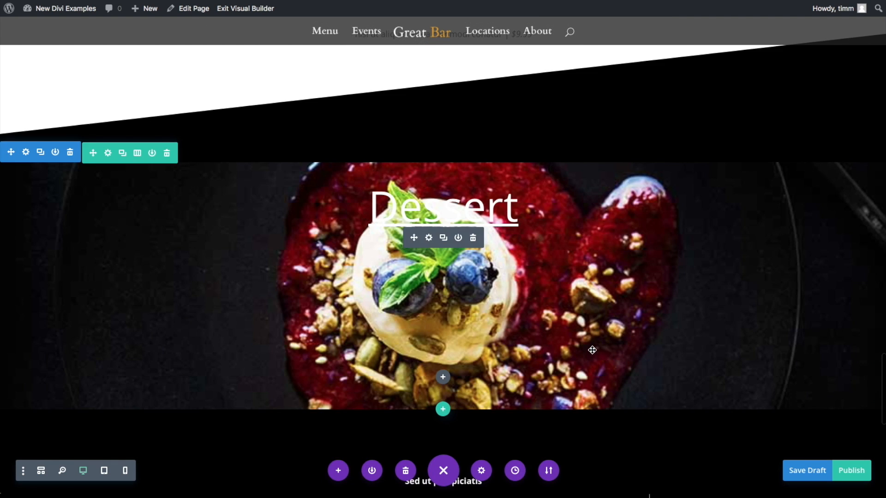
scroll(588, 346, "up", 7)
scroll(586, 345, "up", 10)
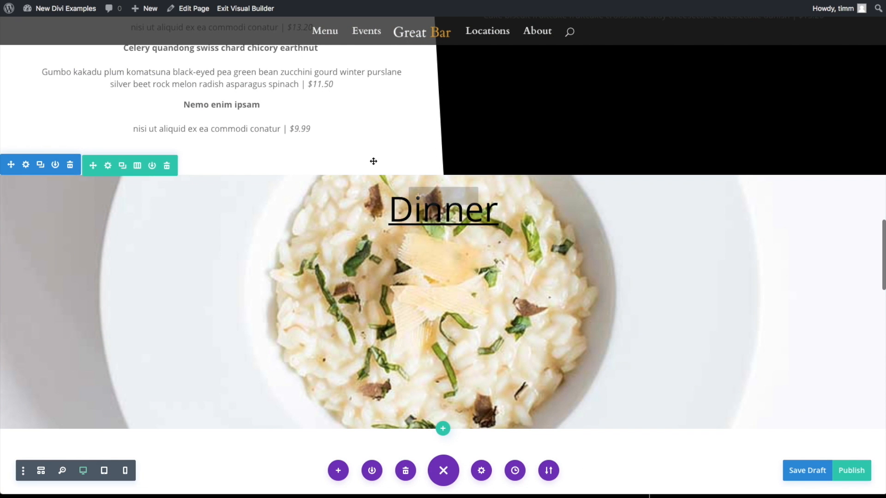
left_click(26, 165)
left_click(629, 135)
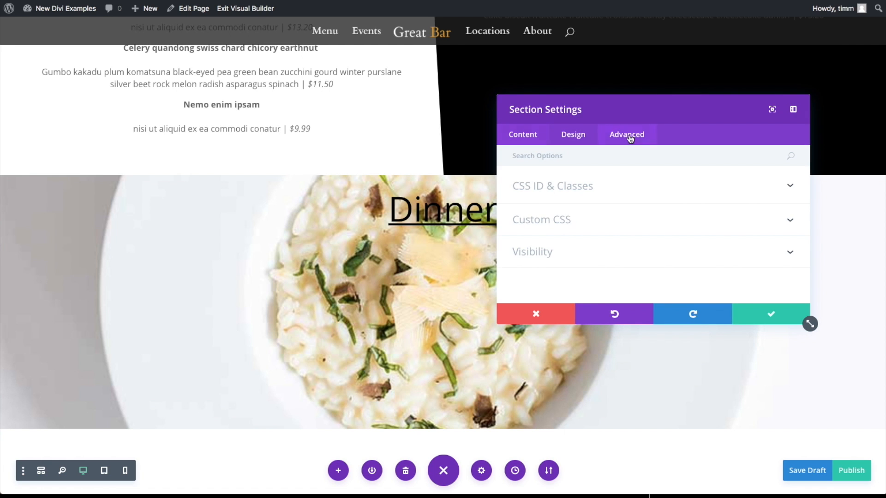
left_click(557, 250)
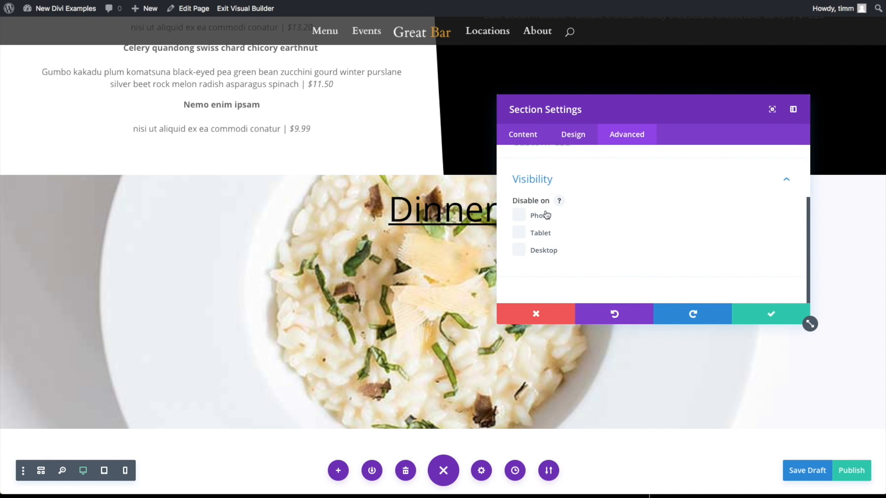
left_click(525, 255)
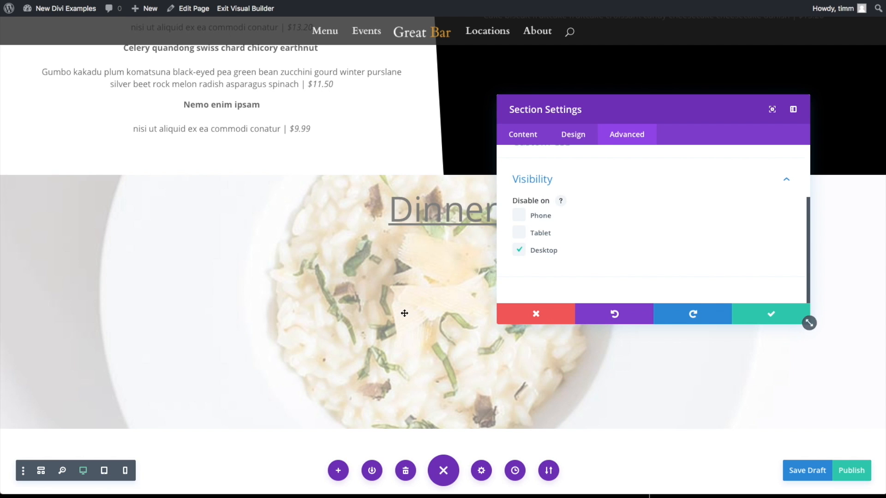
left_click(759, 317)
Disable the single-column Dessert section on desktop through its visibility settings, and save the section
scroll(336, 259, "down", 2)
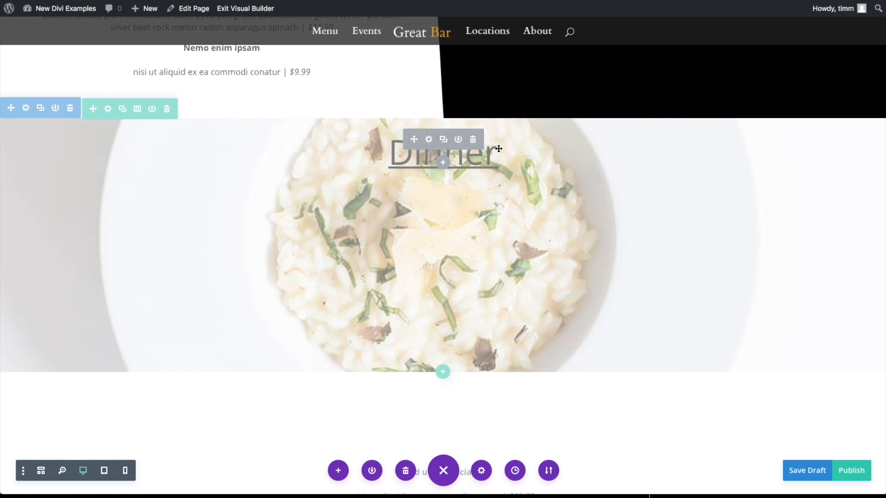
scroll(272, 273, "down", 10)
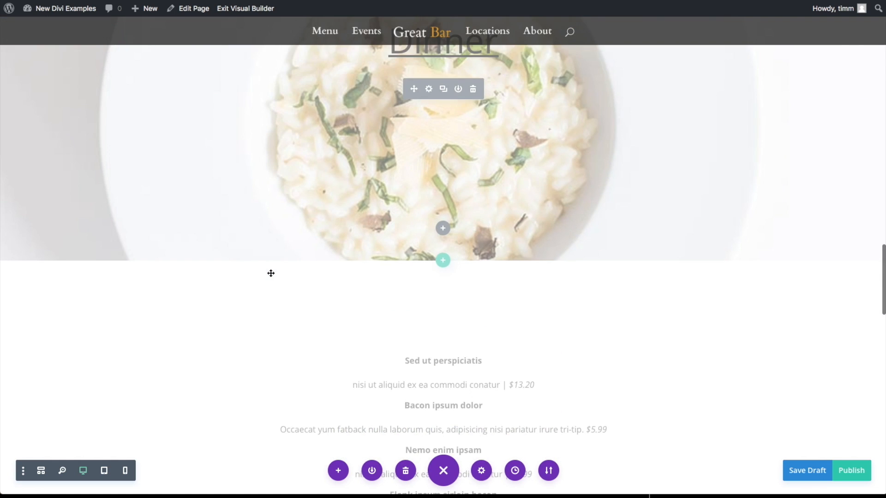
scroll(272, 273, "down", 10)
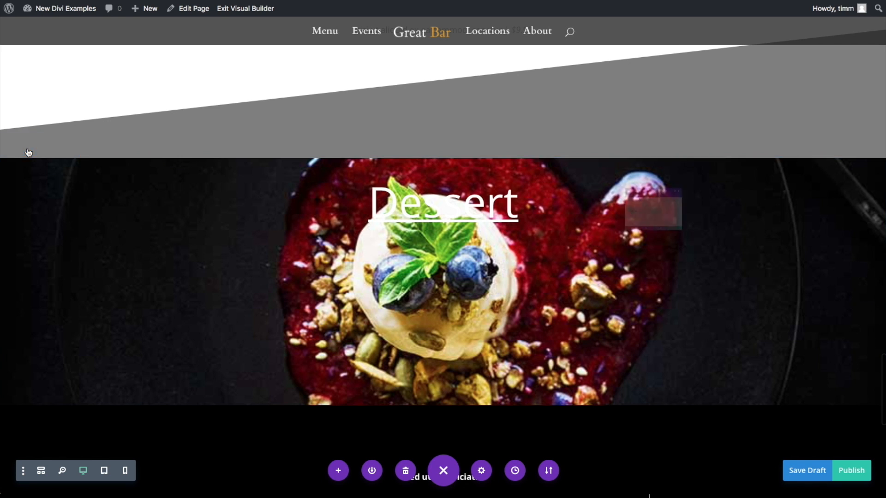
left_click(26, 148)
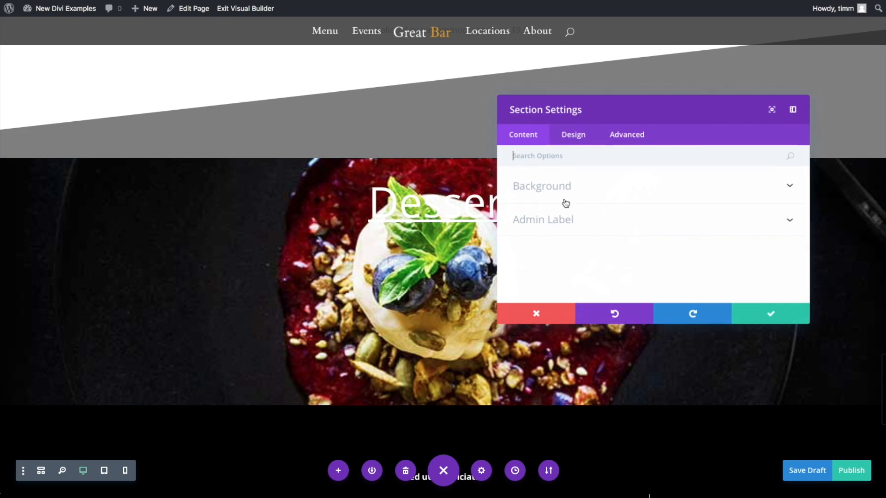
left_click(629, 140)
left_click(545, 260)
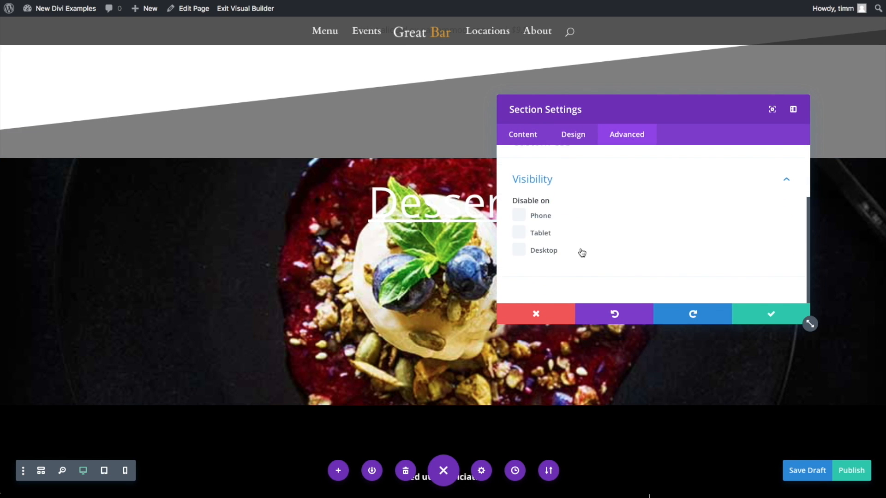
left_click(525, 250)
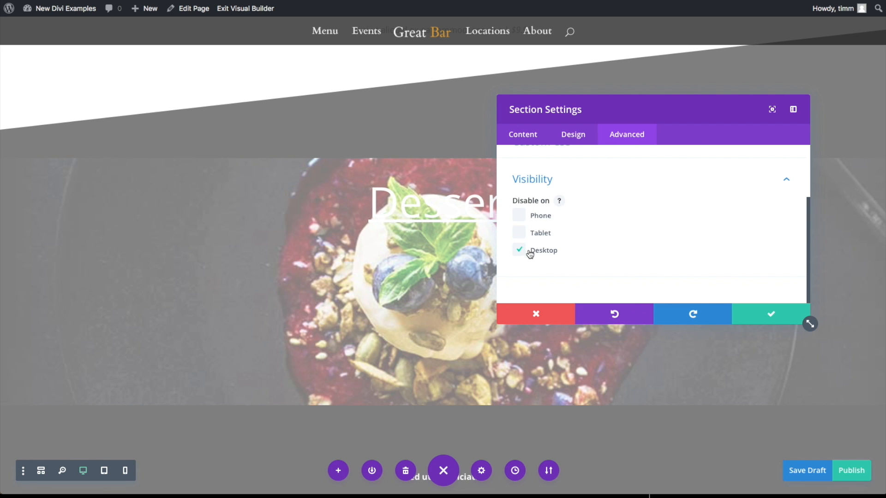
left_click(743, 321)
Disable the two-column Dinner and Dessert section on phone and tablet, and save the section
scroll(708, 311, "down", 10)
scroll(600, 300, "up", 10)
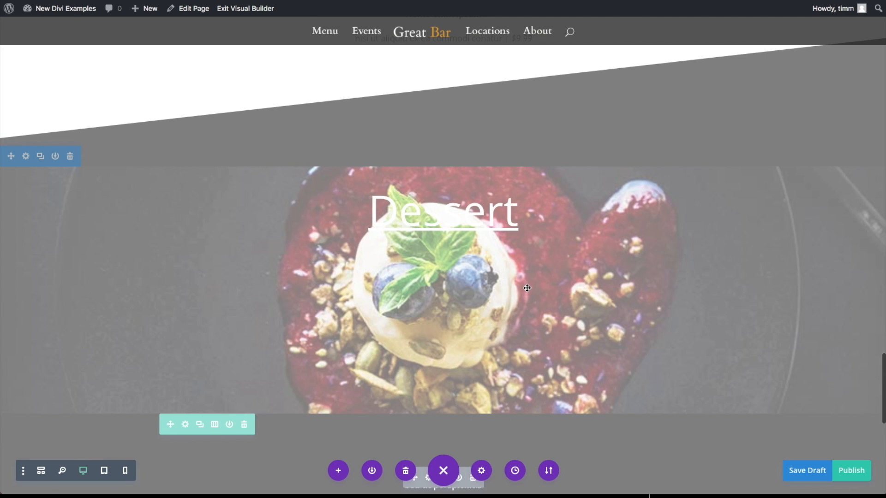
scroll(580, 292, "down", 10)
scroll(527, 289, "up", 20)
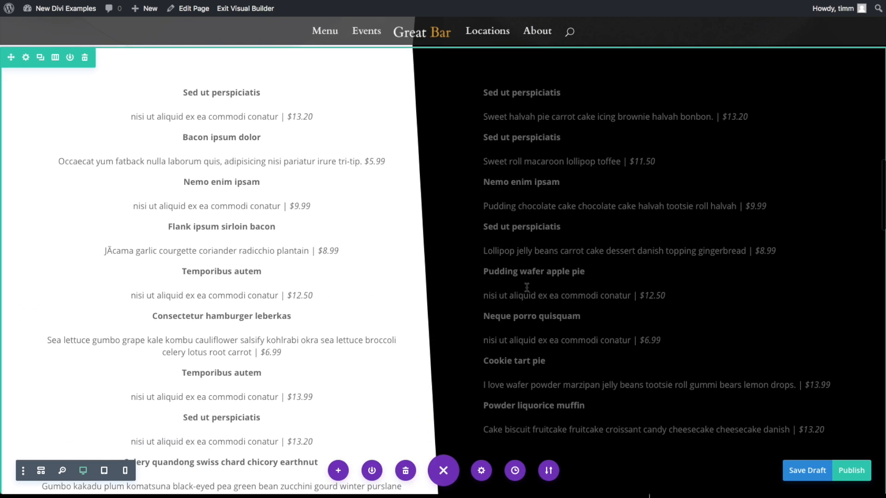
scroll(527, 287, "up", 10)
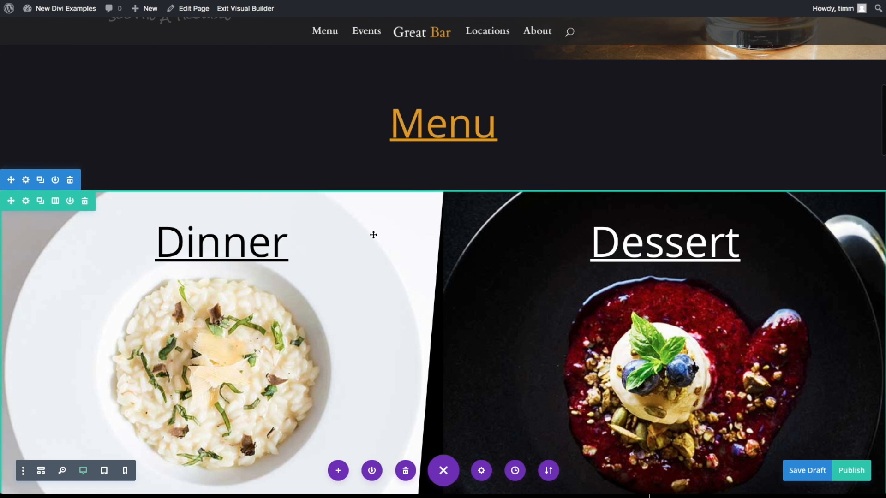
mouse_move(36, 205)
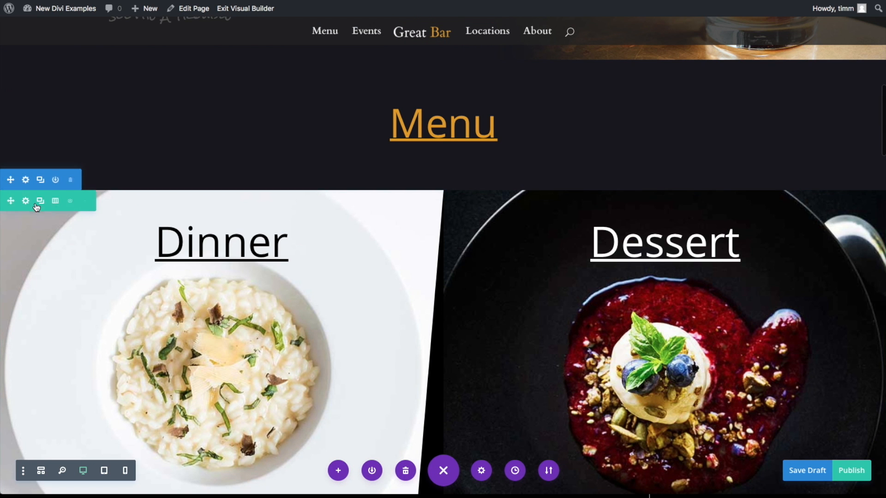
left_click(26, 180)
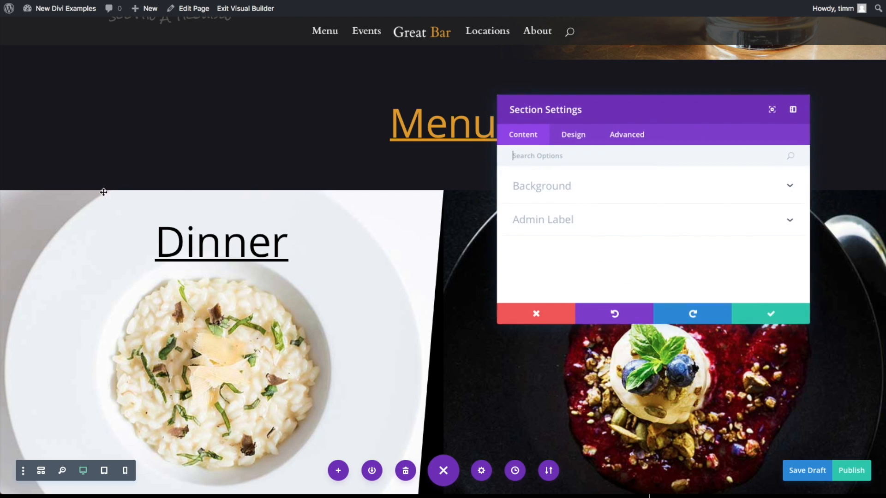
left_click(629, 136)
left_click(565, 251)
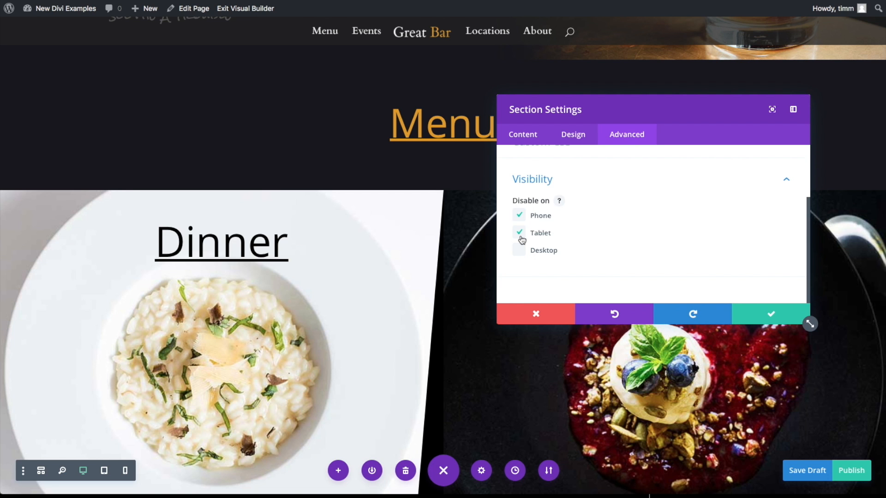
left_click(752, 320)
Preview the page in phone view and examine the Dinner and Dessert sections, including the diagonal edge below the Dinner list
scroll(439, 305, "down", 10)
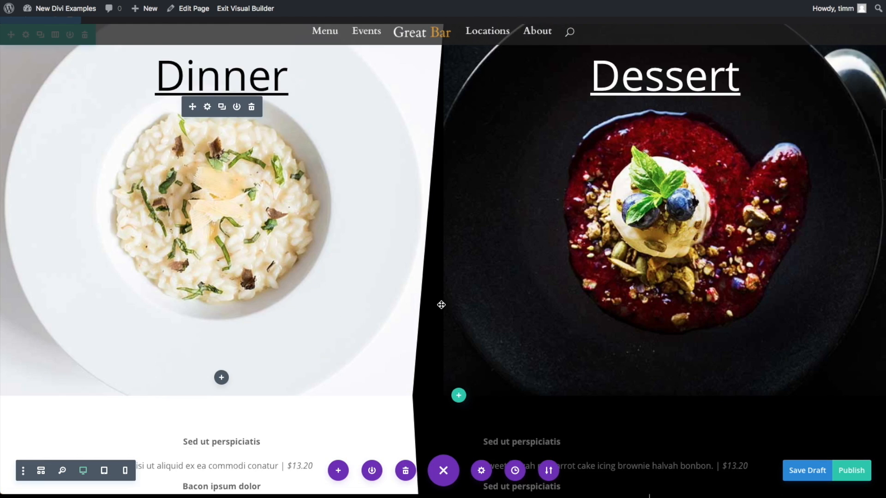
scroll(439, 305, "down", 3)
scroll(414, 298, "up", 6)
scroll(344, 311, "down", 8)
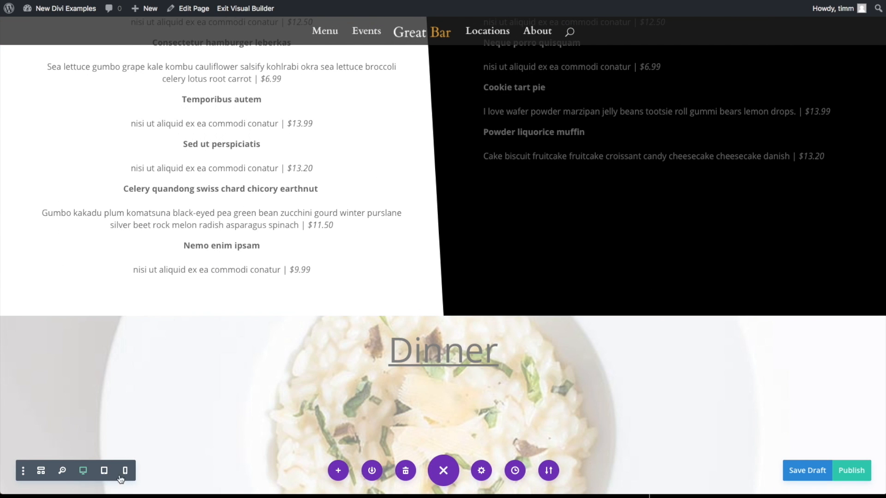
left_click(124, 470)
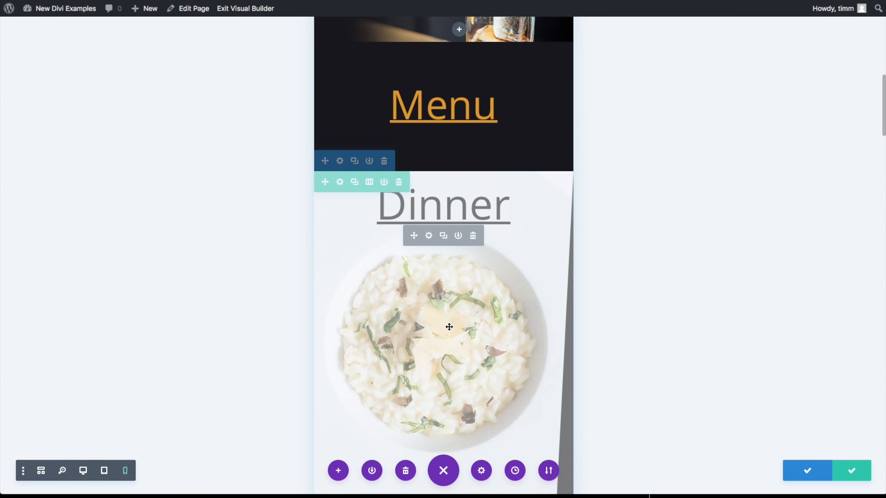
scroll(450, 328, "down", 20)
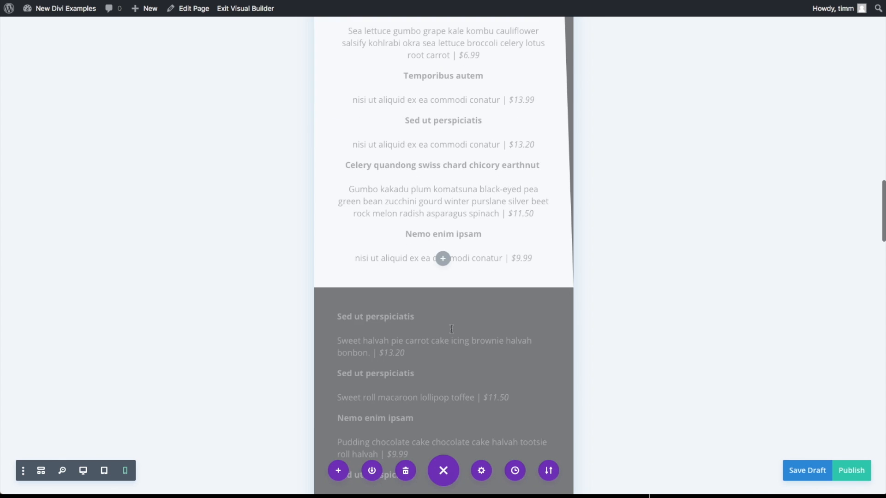
scroll(452, 329, "down", 12)
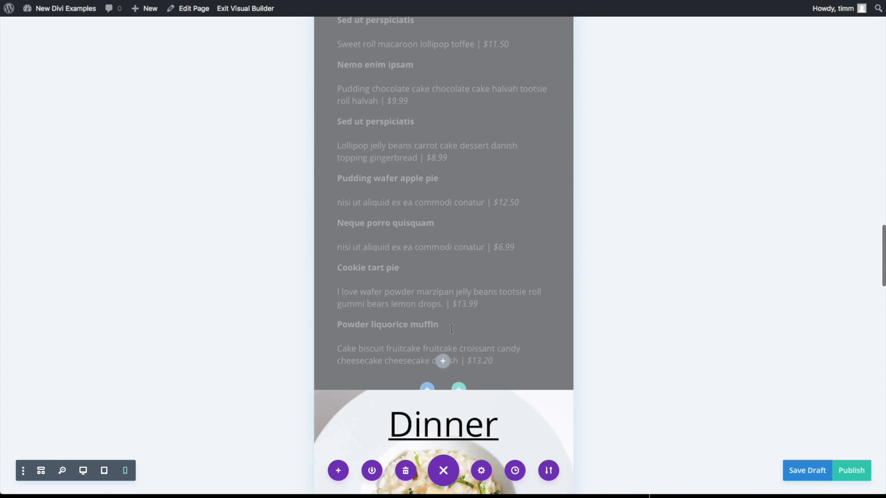
scroll(451, 329, "down", 10)
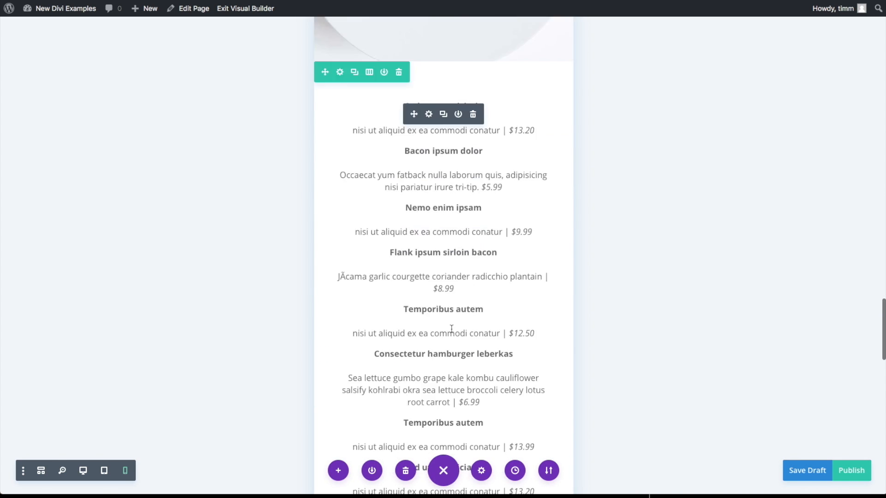
scroll(452, 329, "down", 1)
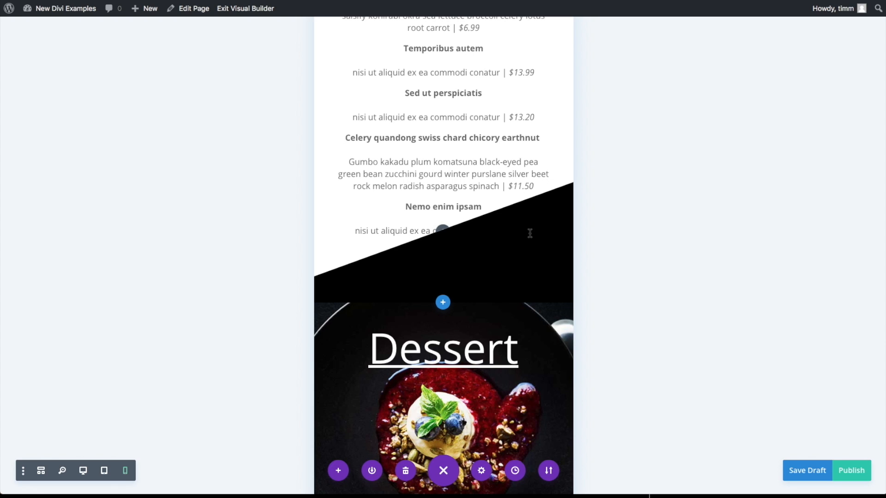
scroll(527, 234, "down", 3)
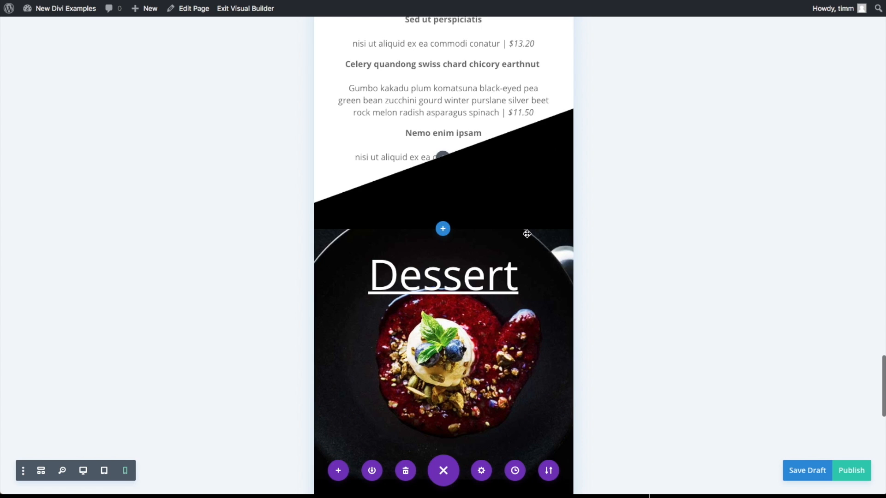
scroll(526, 234, "down", 13)
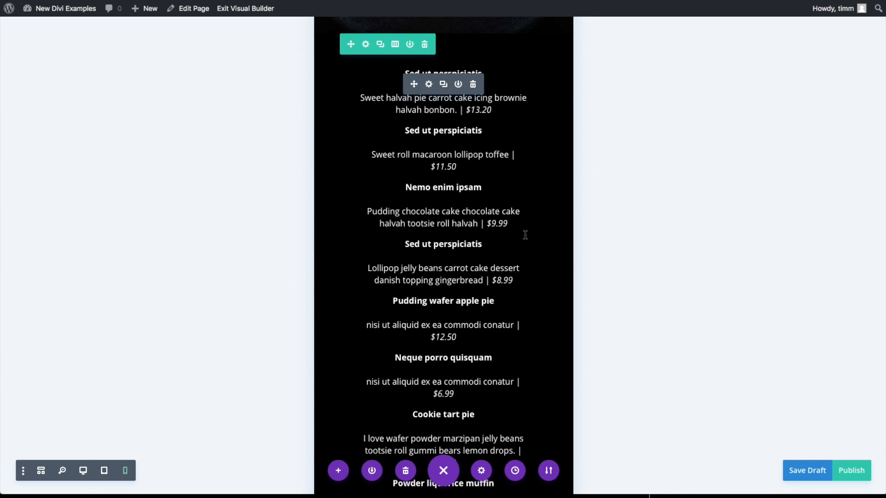
scroll(525, 236, "down", 5)
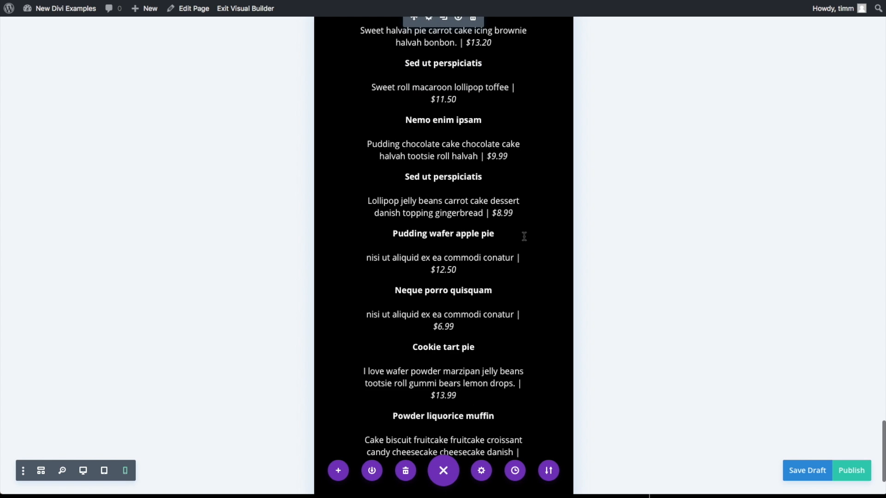
scroll(524, 237, "up", 12)
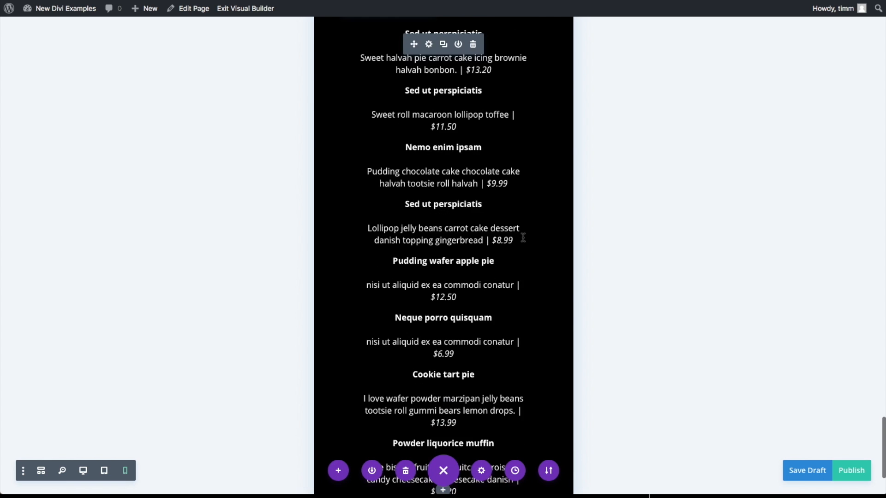
scroll(523, 238, "up", 5)
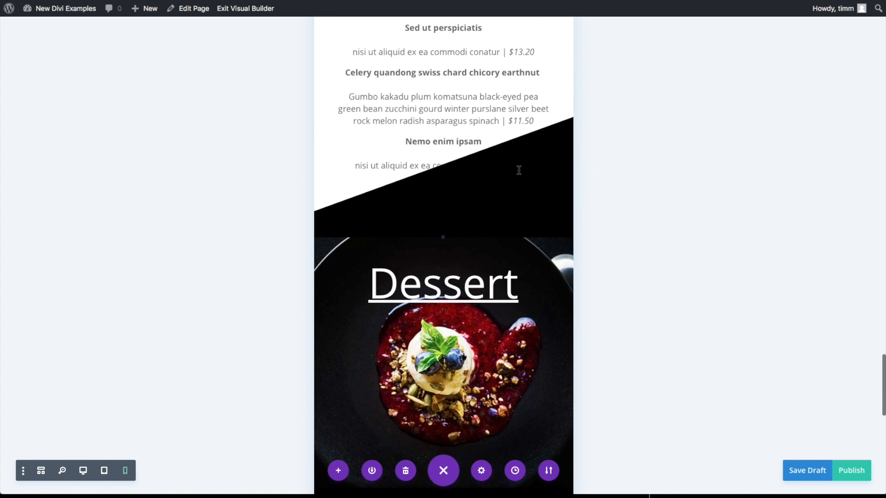
In the single-column Dinner menu list row, set the lower-right point of the -webkit-clip-path polygon to 100% 95% and save the row
scroll(499, 181, "up", 6)
scroll(499, 181, "up", 10)
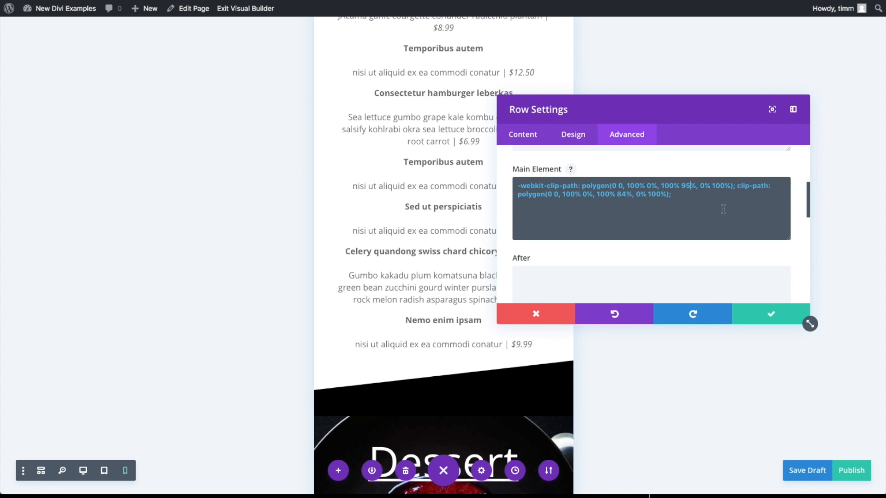
left_click(771, 314)
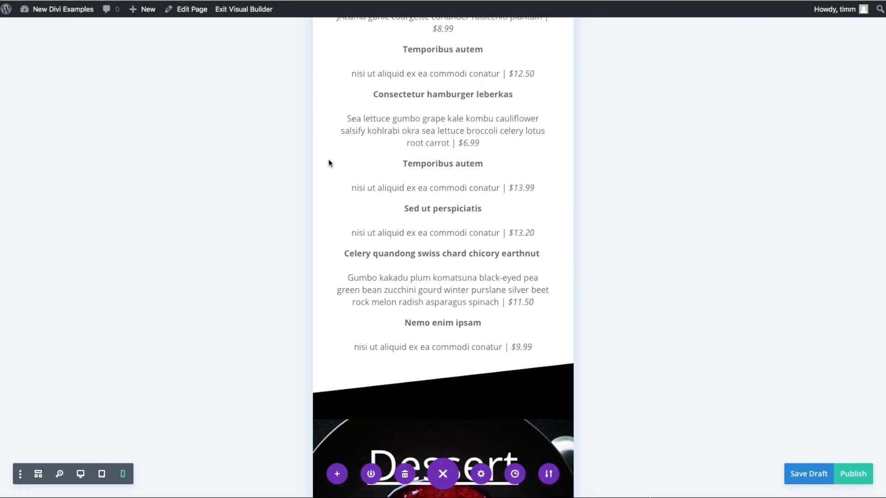
Return to desktop view and add a new regular section with a single-column row below the Dessert section
left_click(81, 475)
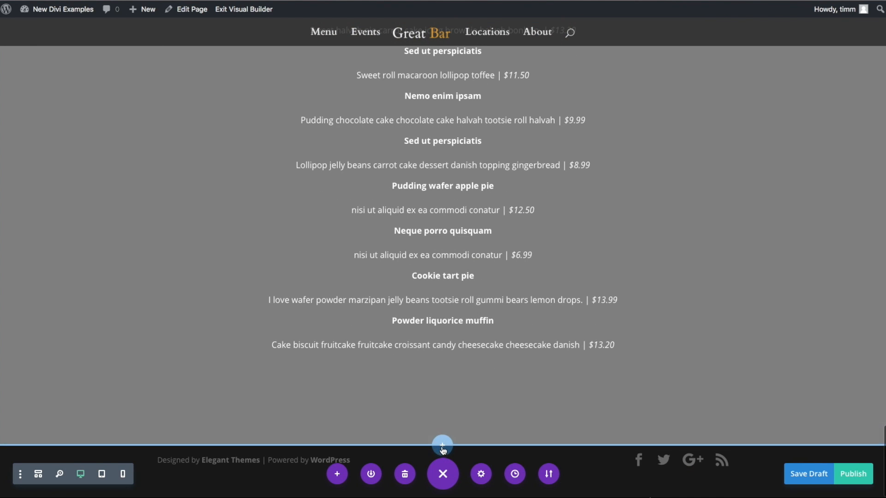
left_click(442, 446)
left_click(400, 406)
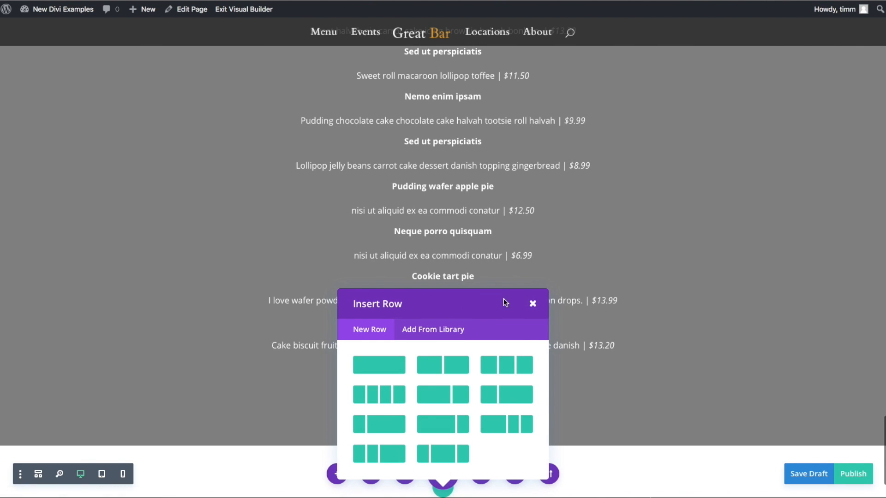
left_click(386, 367)
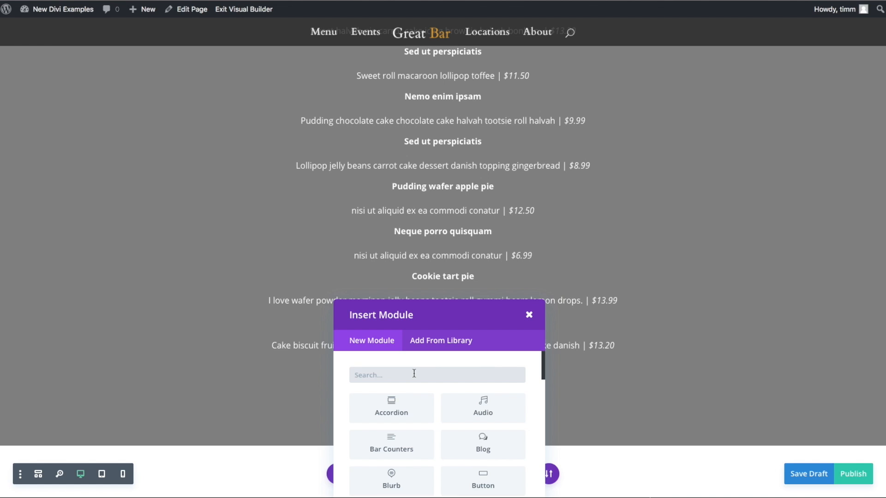
Insert a Text module in the new row with the Heading 1 text "Events at Great Bar" and save it
type("text")
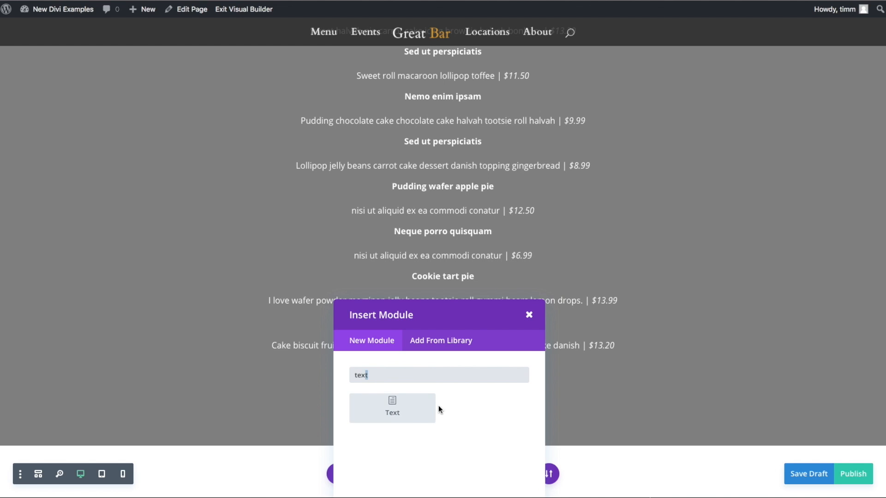
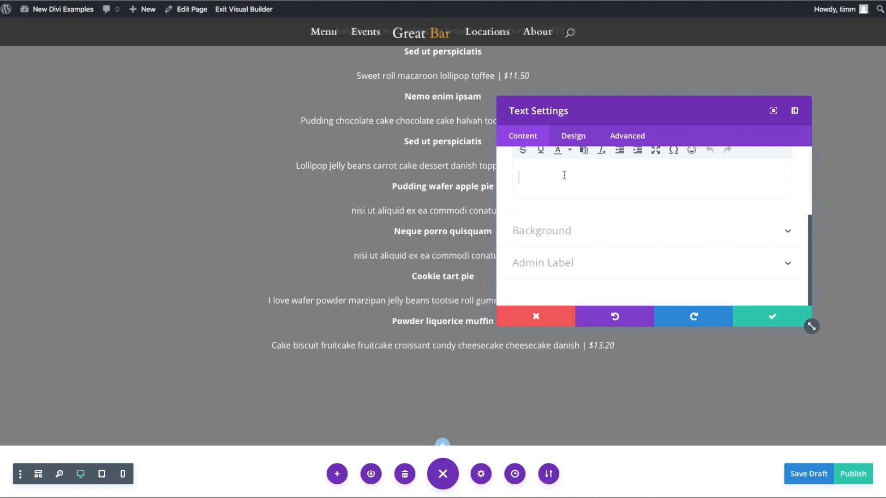
type("Events at Great Bar")
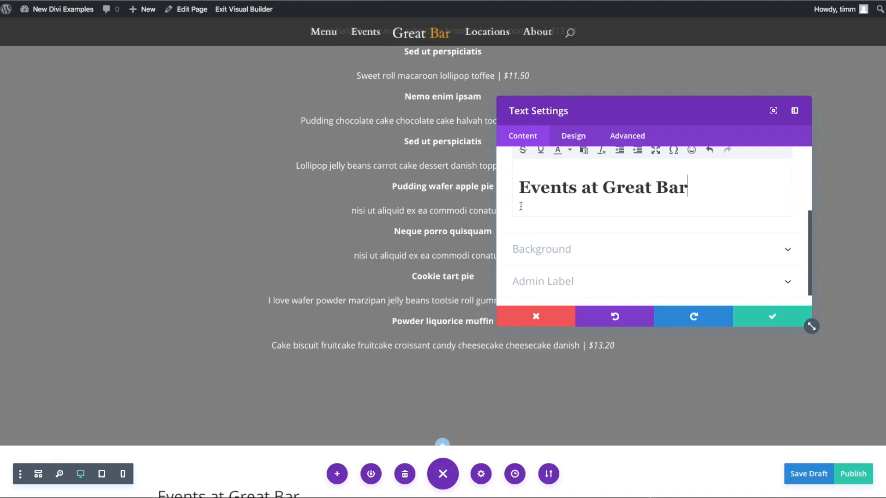
scroll(586, 194, "up", 2)
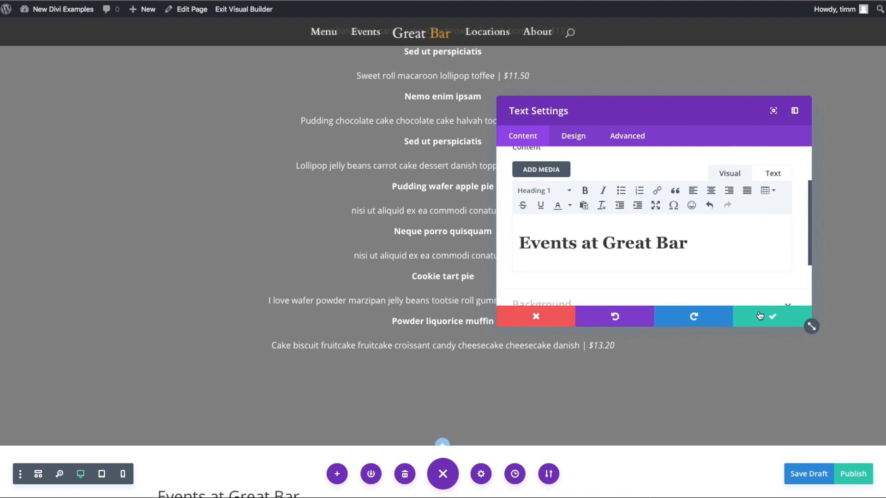
left_click(773, 317)
Color the word "Bar" in the Events heading orange, #e09900
scroll(586, 292, "down", 3)
left_click_drag(300, 393, 275, 394)
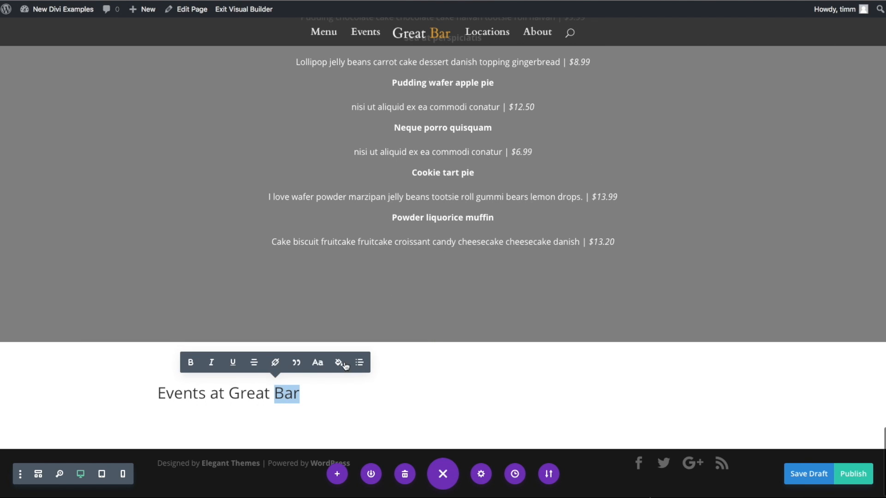
left_click(339, 364)
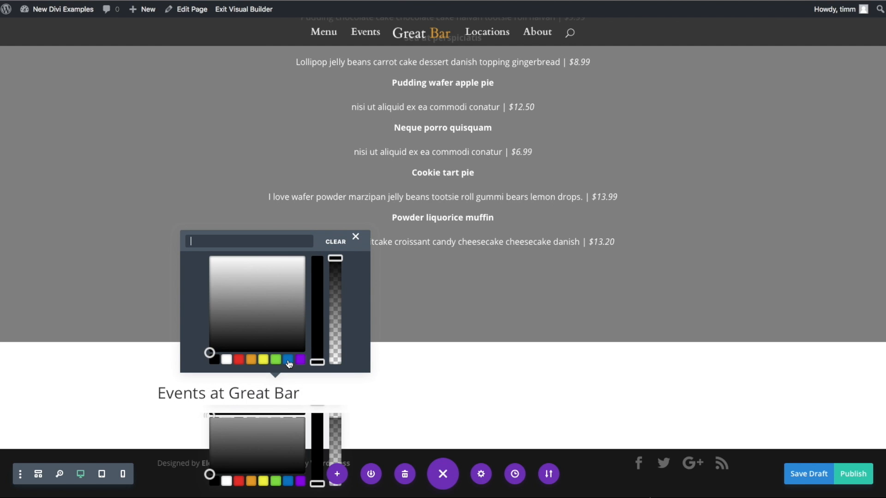
left_click(252, 359)
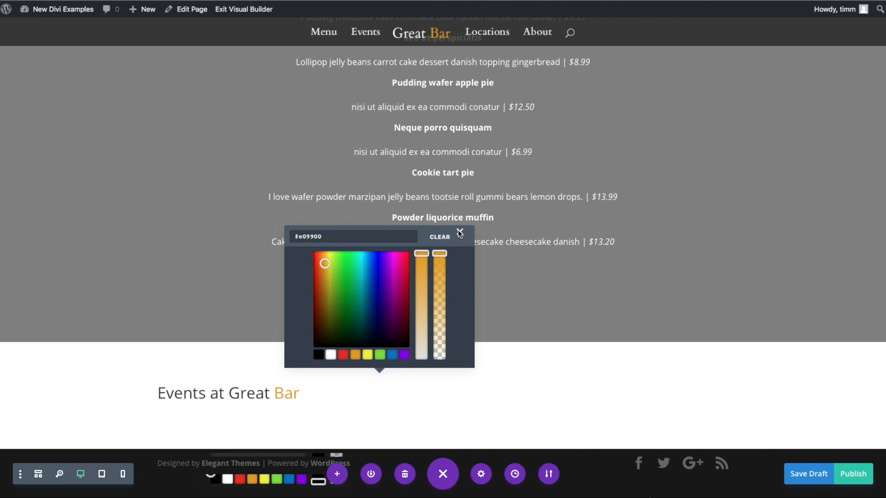
left_click(460, 232)
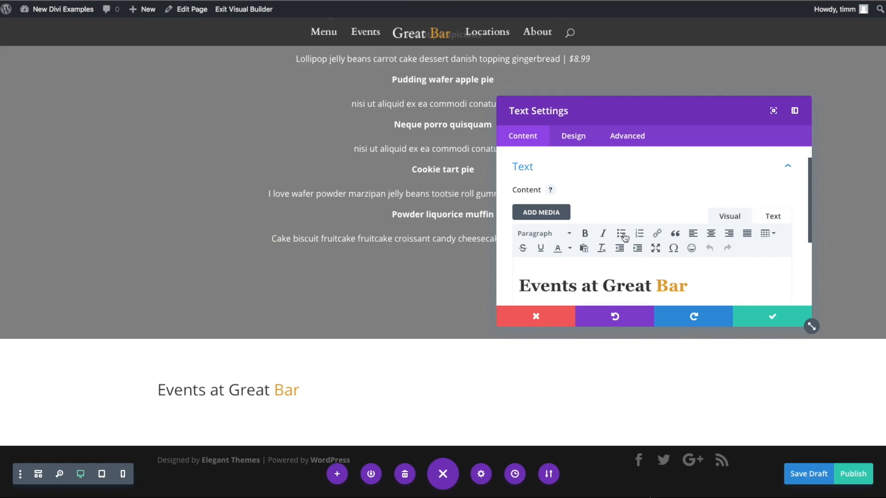
Center the Events heading, set its header text color to white, and save the text module
left_click(711, 234)
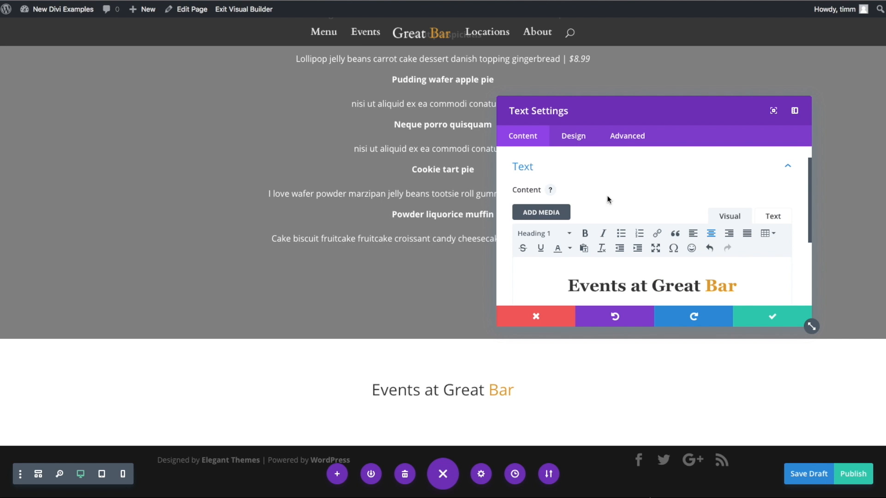
left_click(578, 140)
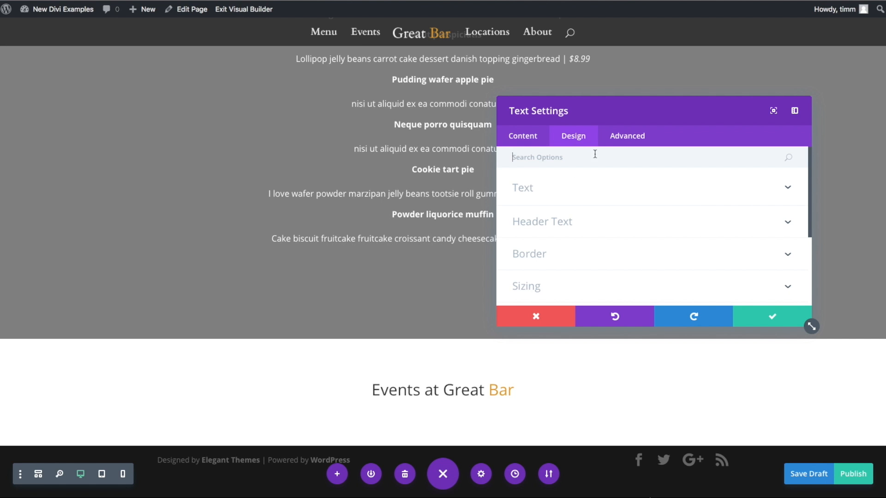
left_click(562, 222)
scroll(625, 243, "down", 2)
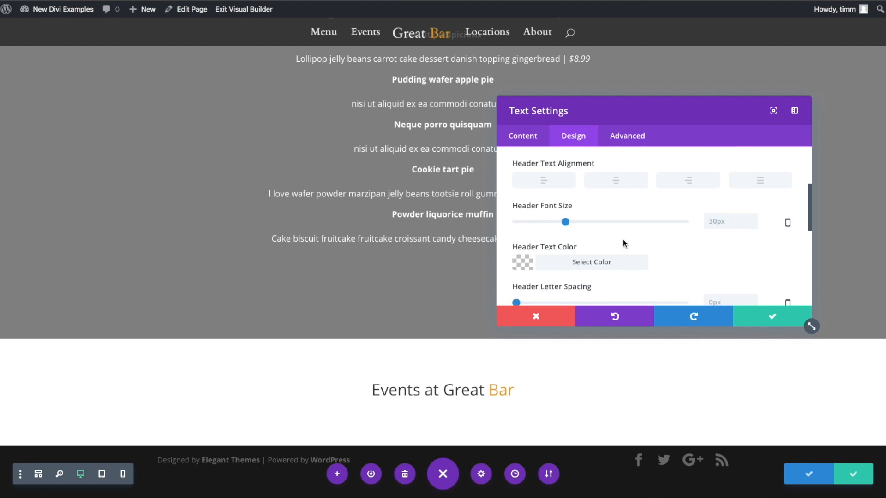
left_click(526, 263)
scroll(629, 282, "down", 5)
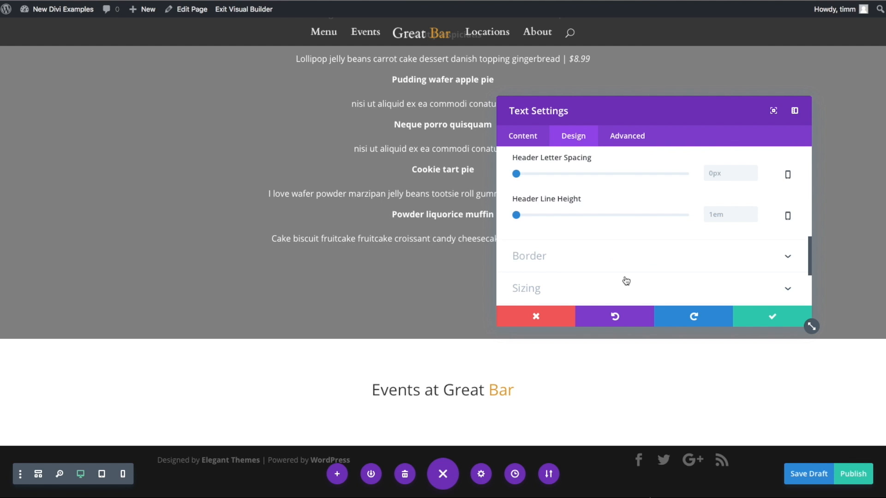
scroll(561, 229, "up", 3)
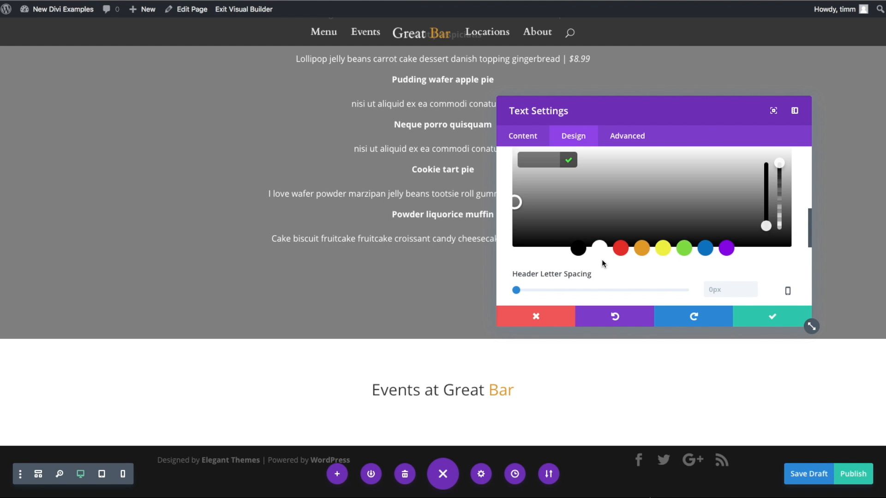
left_click(602, 249)
left_click(759, 314)
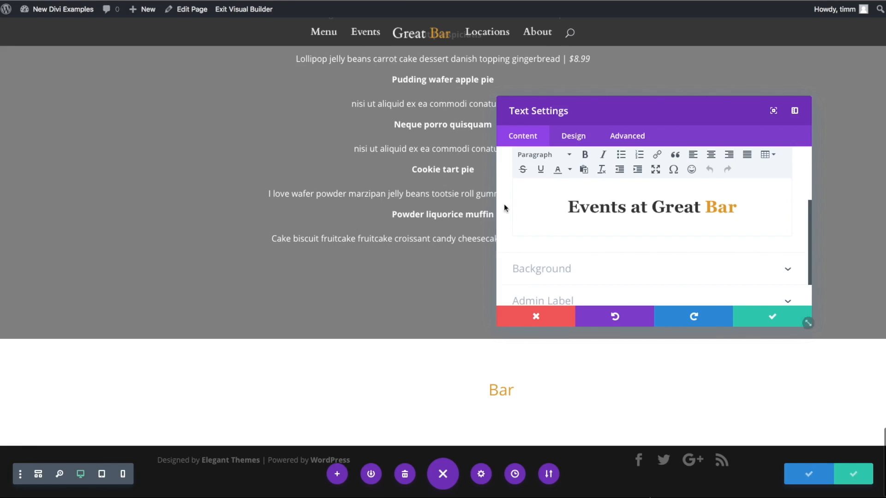
Give the Events heading's text module a black #000000 background color and save it
scroll(559, 211, "down", 1)
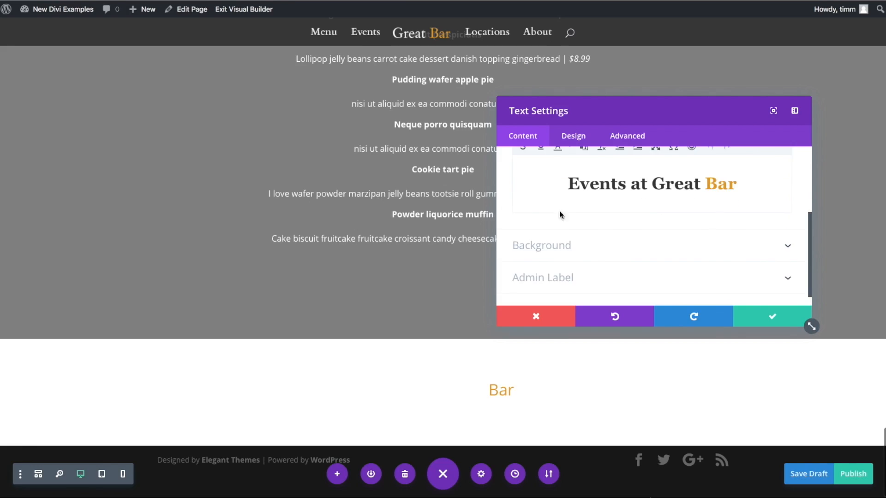
left_click(559, 246)
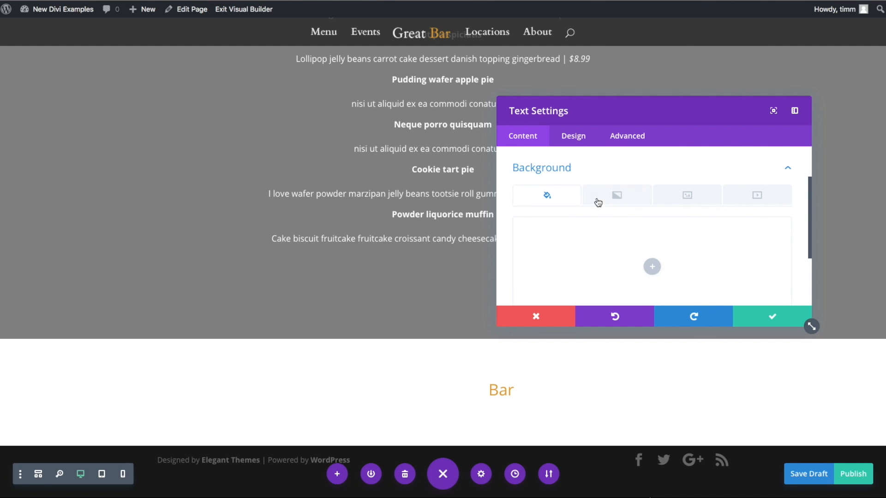
left_click(652, 267)
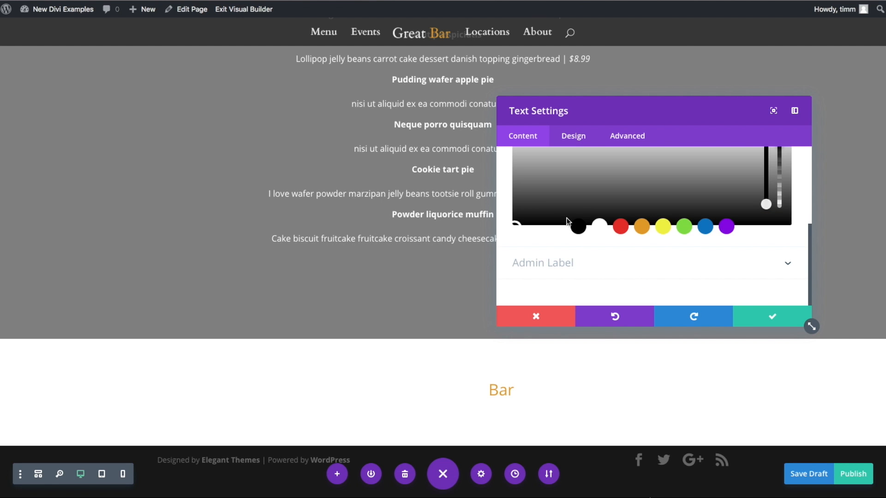
left_click(579, 227)
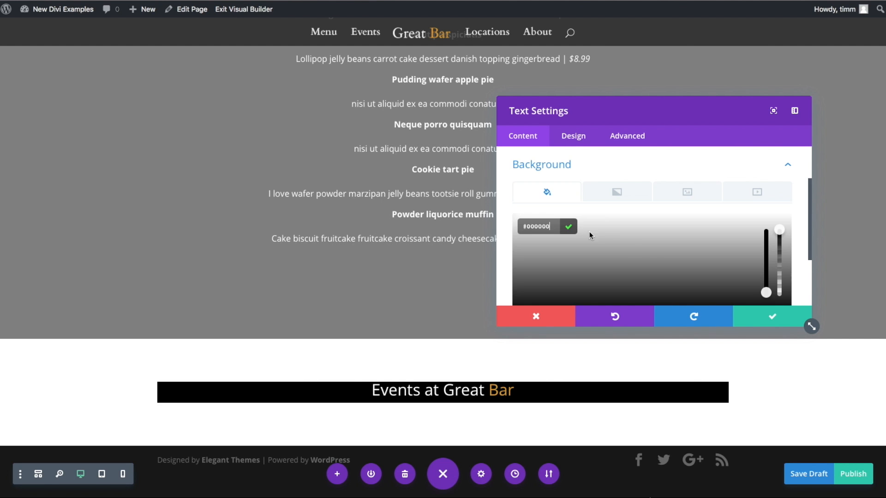
left_click(770, 318)
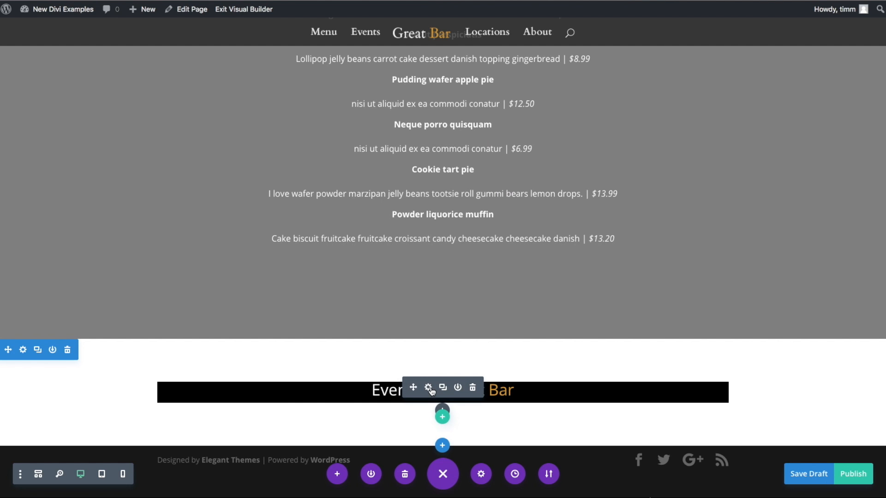
Increase the Events heading's header font size to about double
left_click(429, 389)
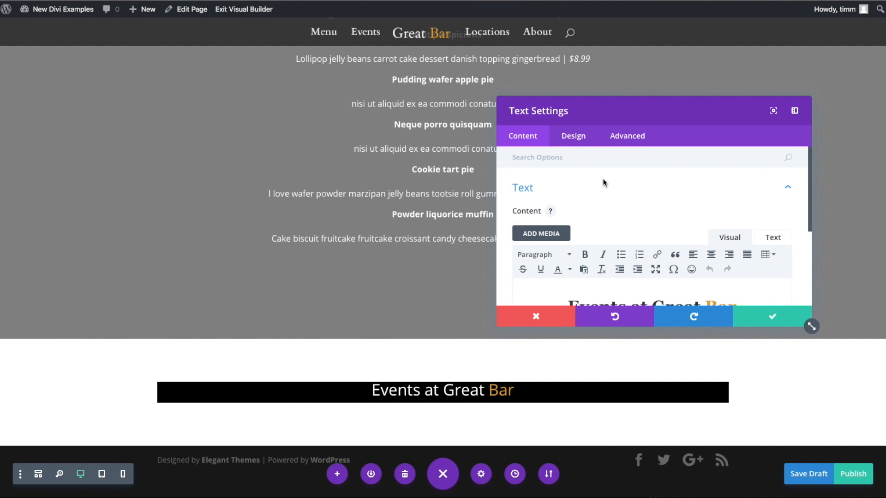
left_click(574, 135)
left_click(556, 193)
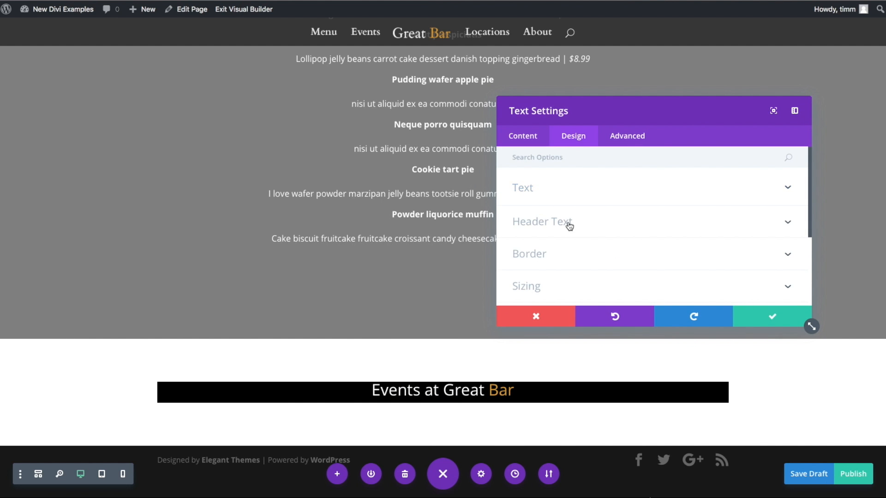
left_click(570, 225)
left_click_drag(565, 288, 615, 287)
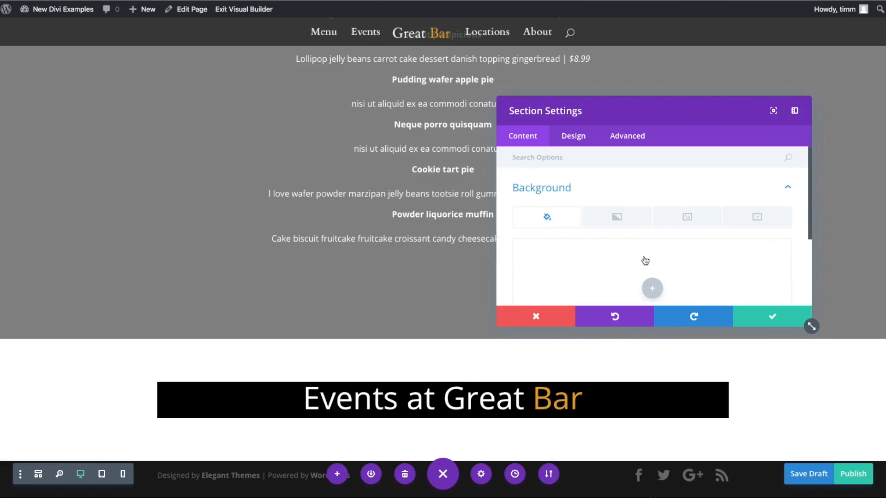
Set the bartenders photo from the media library as the background image of the Events section
scroll(705, 265, "down", 1)
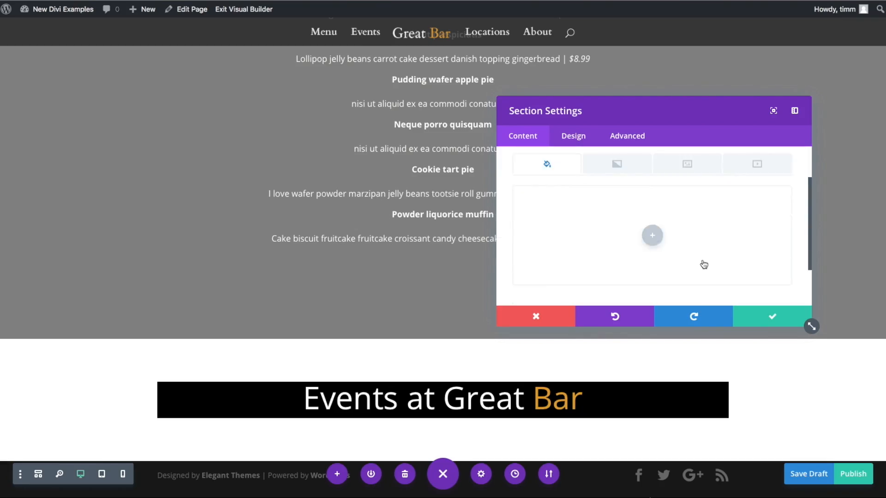
left_click(687, 164)
left_click(686, 203)
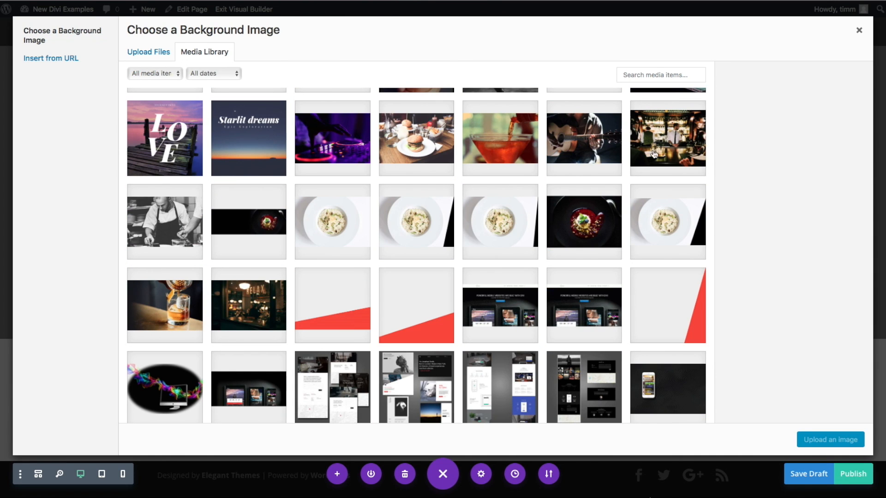
left_click(650, 164)
left_click(830, 441)
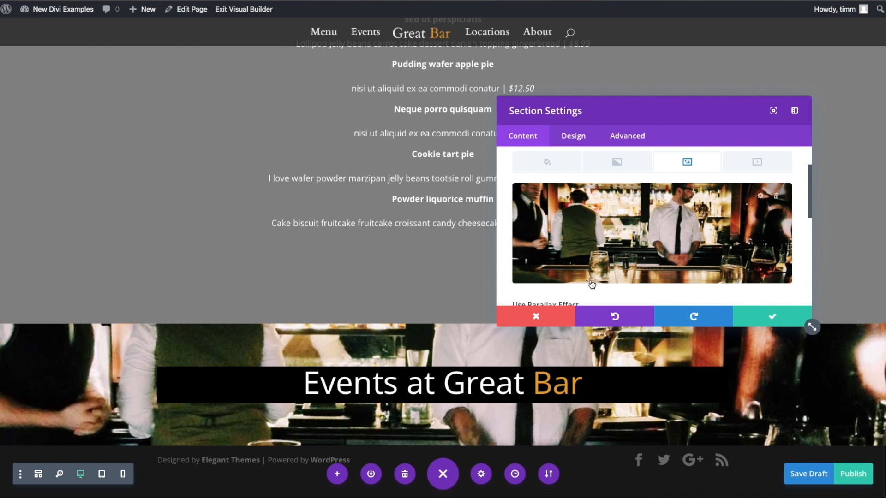
Set the Events heading text module's custom padding to 20px at the top and bottom
scroll(596, 233, "up", 2)
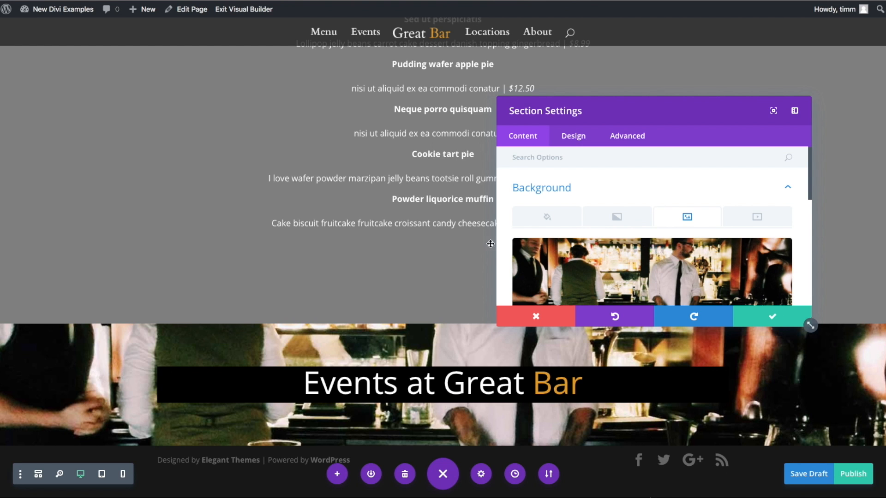
left_click(573, 136)
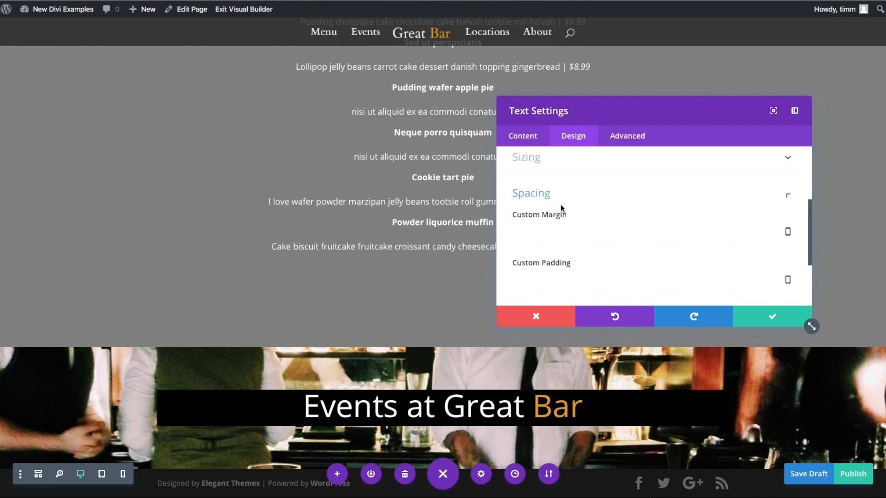
left_click(545, 253)
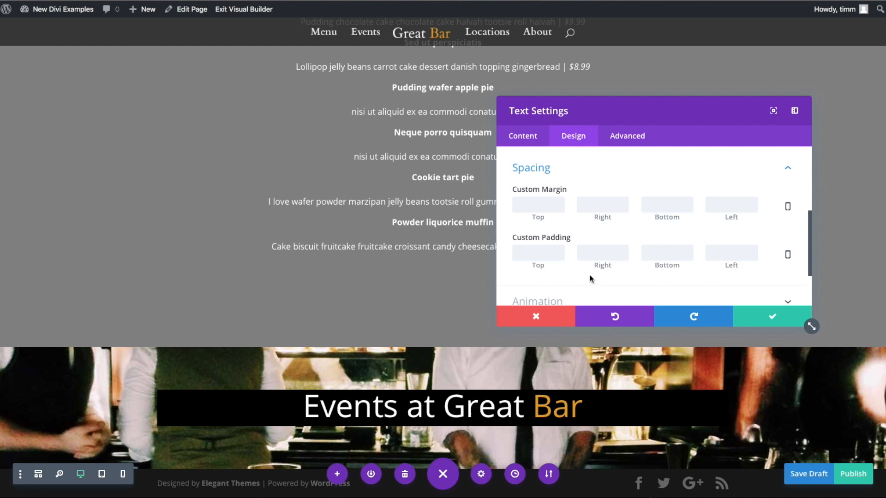
type("20px")
left_click(598, 253)
type("20px")
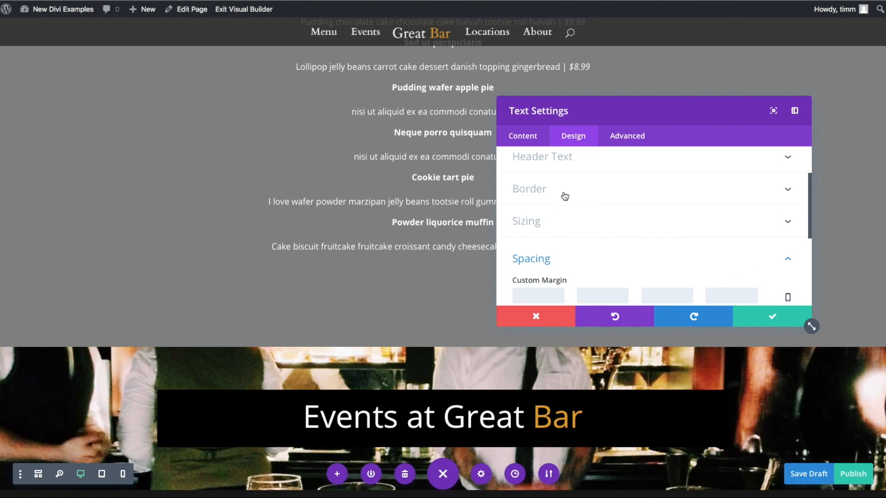
Enable the border around the Events heading's text module and save the module
left_click(564, 197)
left_click(544, 206)
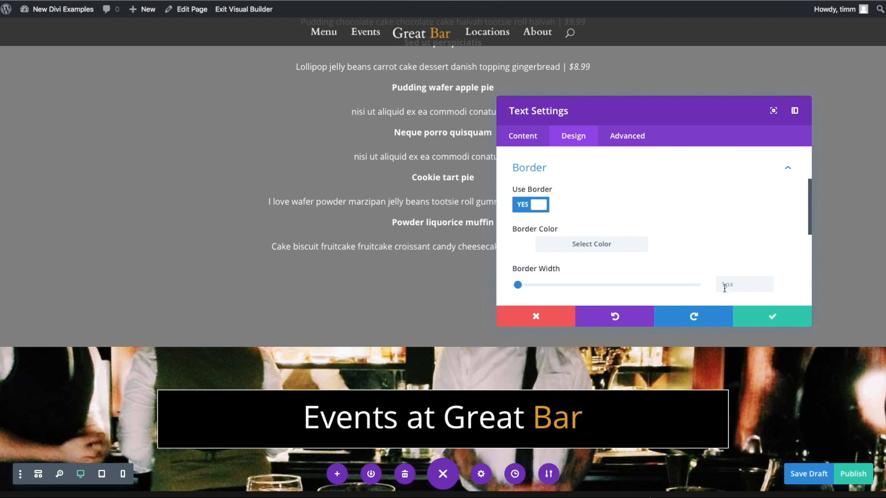
left_click(779, 316)
Add a four-column row below the Events heading and insert an Image module in its first column
scroll(491, 376, "down", 2)
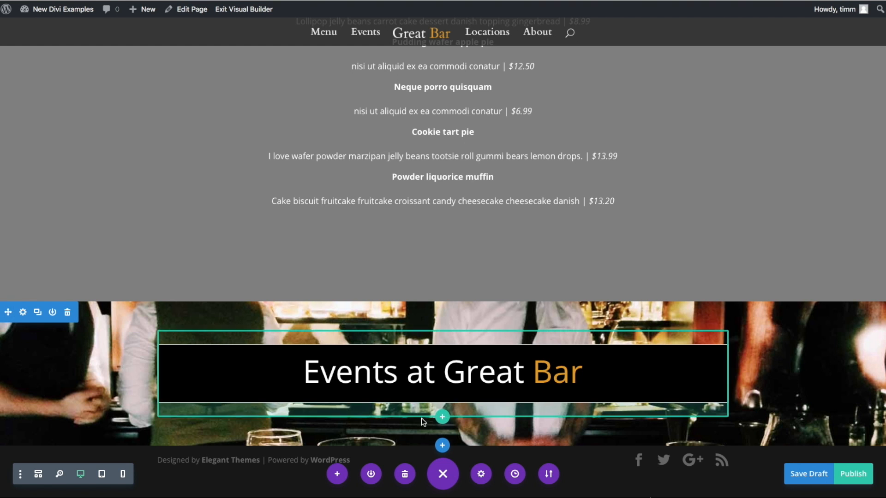
left_click(441, 417)
left_click(365, 324)
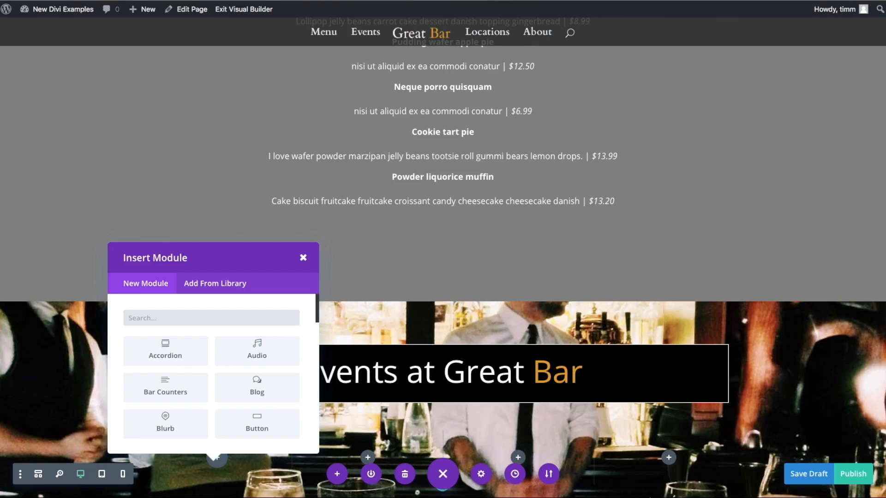
type("in")
key("BackSpace")
key("BackSpace")
type("image")
left_click(166, 351)
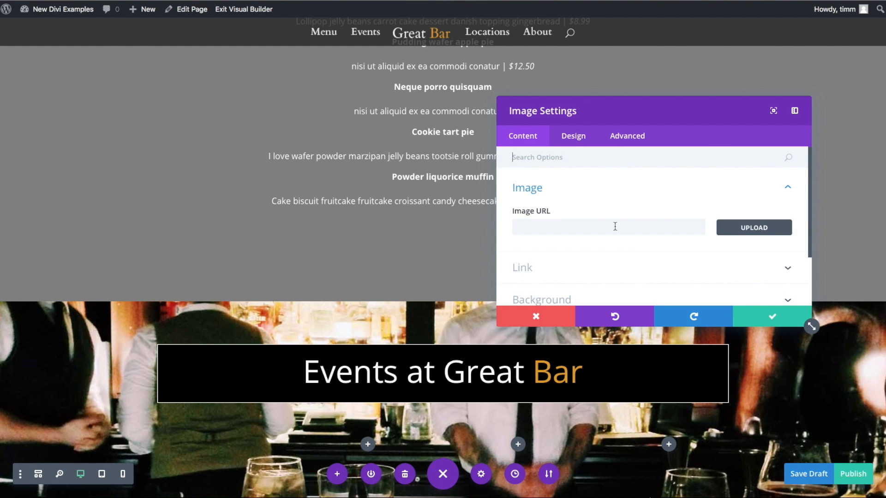
Insert the black-and-white chef photo from the media library into the Image module in the Events row's first column
left_click(754, 227)
scroll(389, 243, "down", 5)
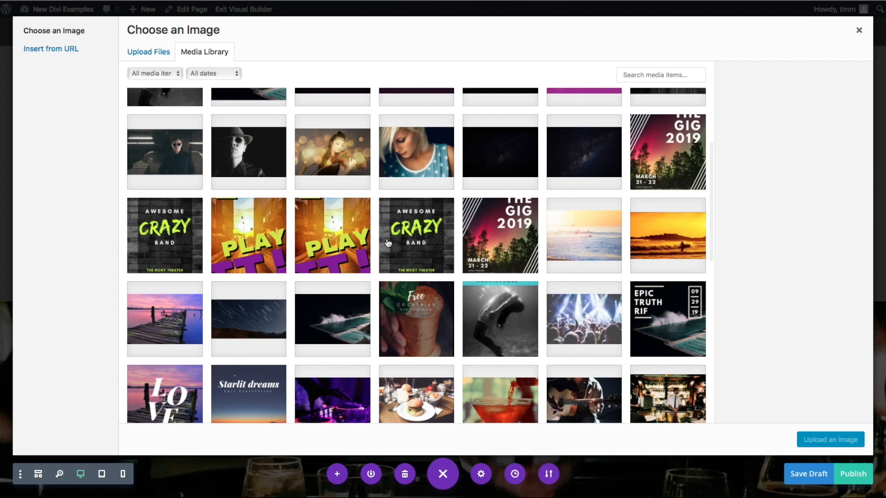
scroll(388, 243, "down", 5)
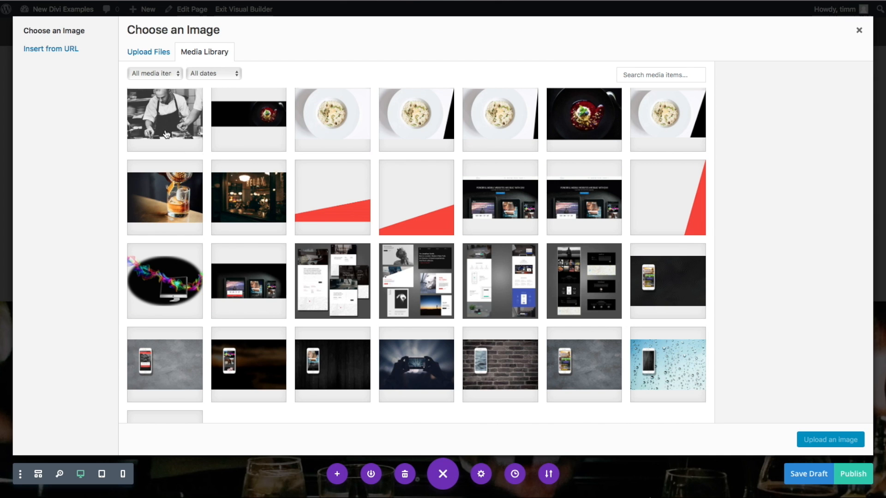
left_click(167, 134)
left_click(847, 440)
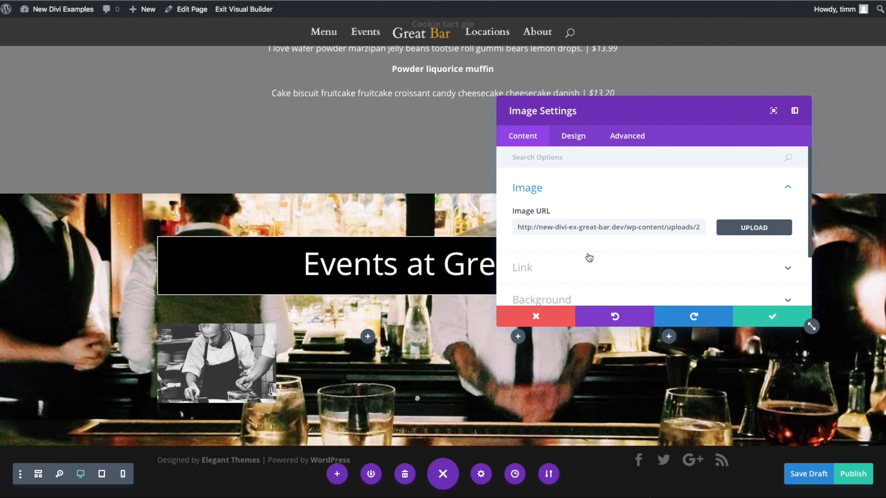
Enable the border around the chef image and set its color to black (#000000)
left_click(574, 137)
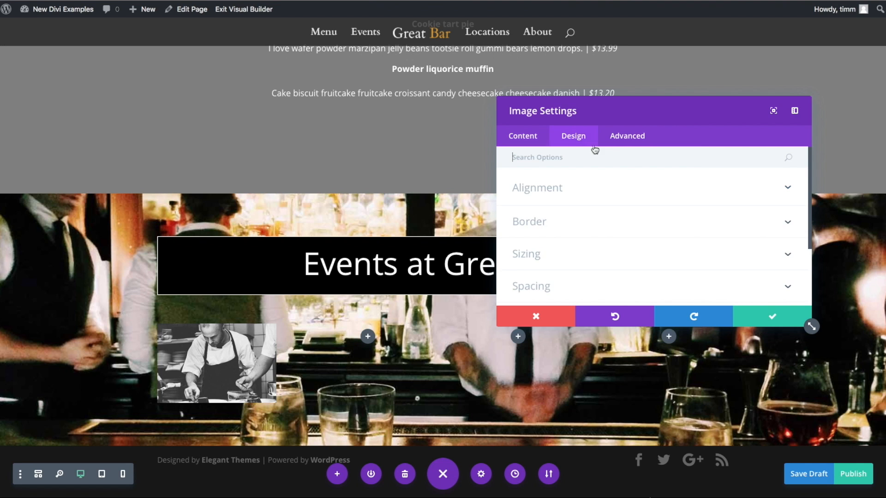
left_click(560, 219)
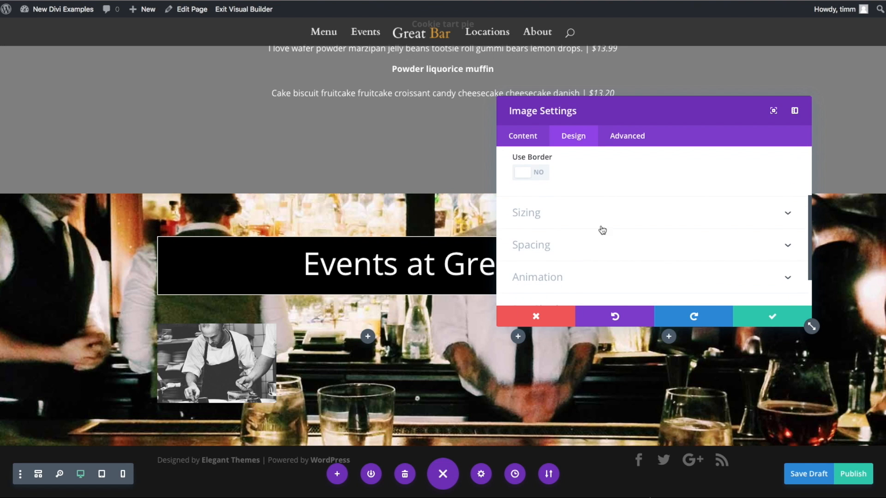
left_click(541, 177)
left_click(582, 224)
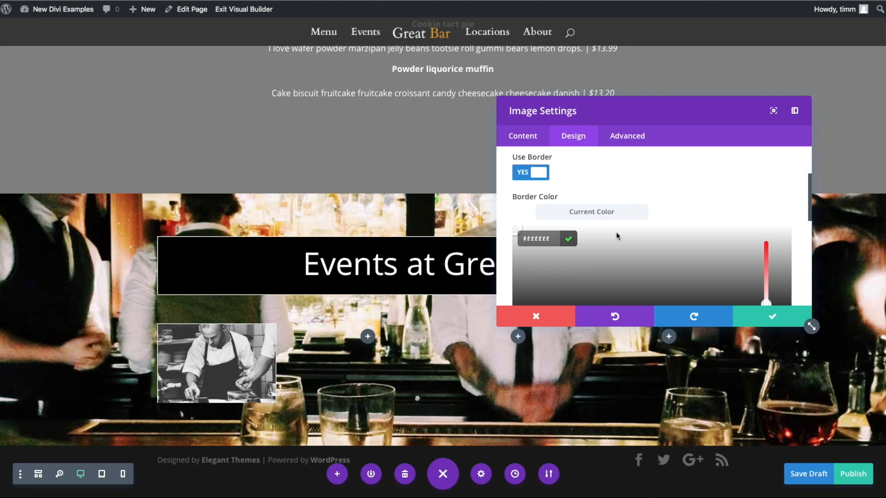
scroll(585, 268, "down", 5)
scroll(584, 220, "up", 5)
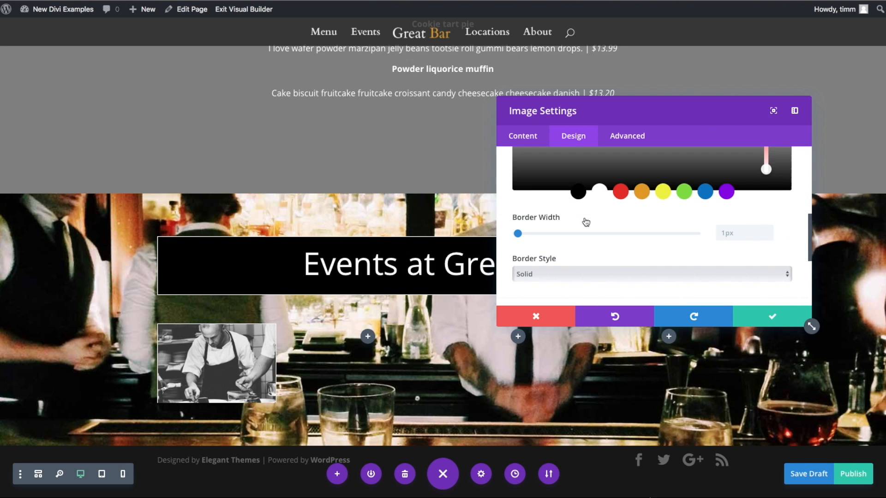
left_click(577, 193)
scroll(550, 238, "up", 3)
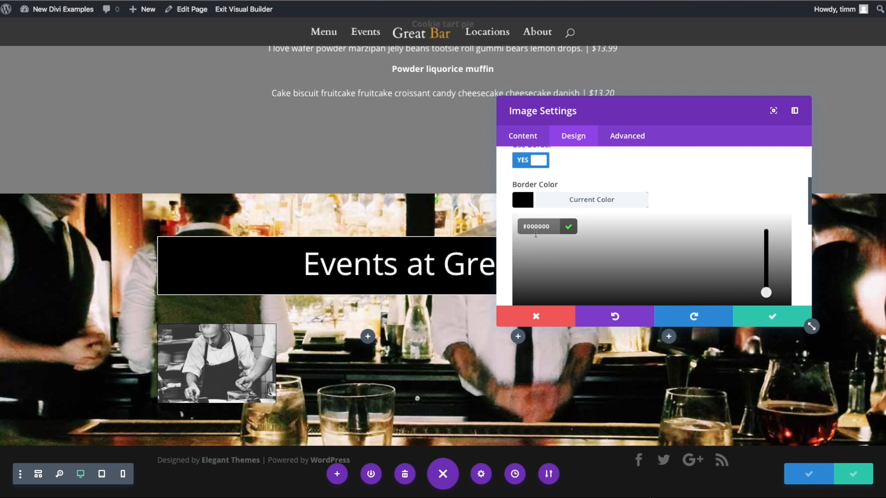
Widen the chef image's border into a thick frame and save the Image module
scroll(530, 265, "down", 5)
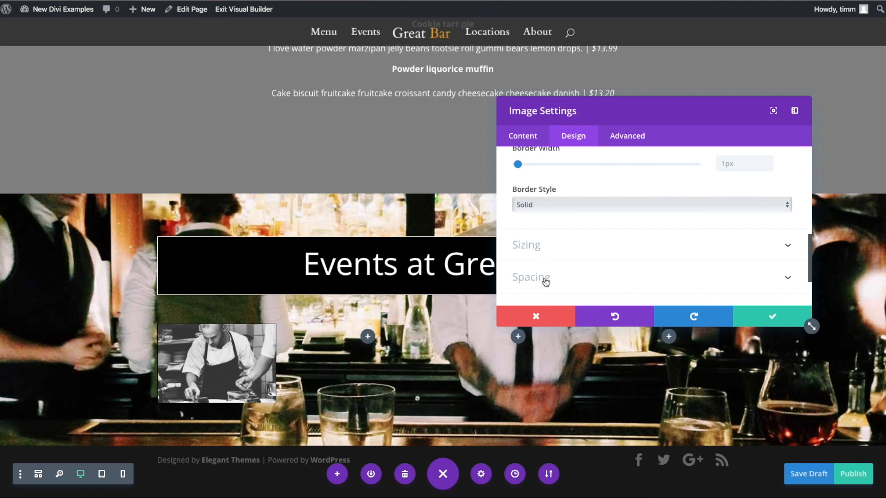
left_click_drag(519, 167, 539, 168)
scroll(646, 231, "down", 2)
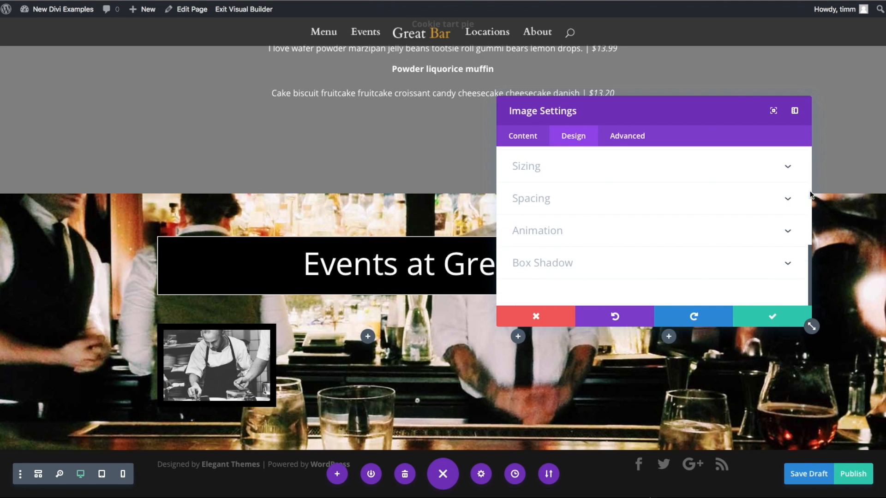
left_click(769, 315)
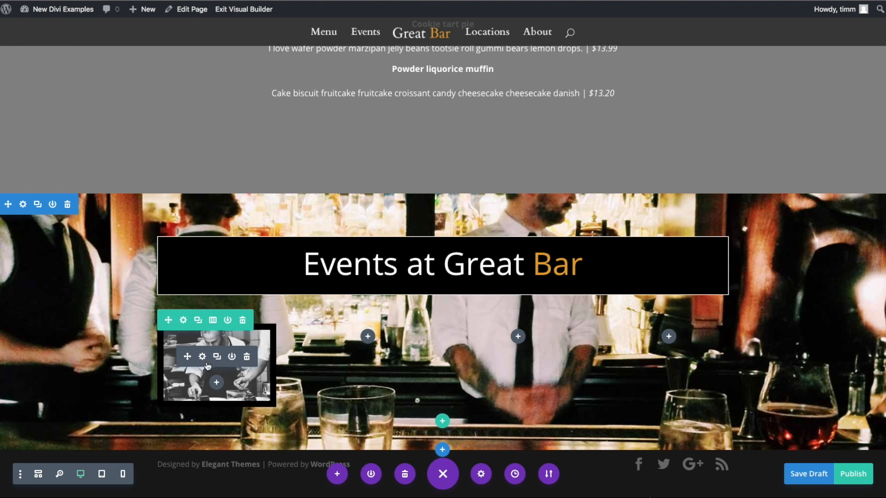
Add a Text module below the chef image reading "Chefs Table", "Enjoy A Meal At Our Chefs Table Reservations Required" and "Thur 22 Jan"
left_click(216, 383)
type("text")
left_click(187, 271)
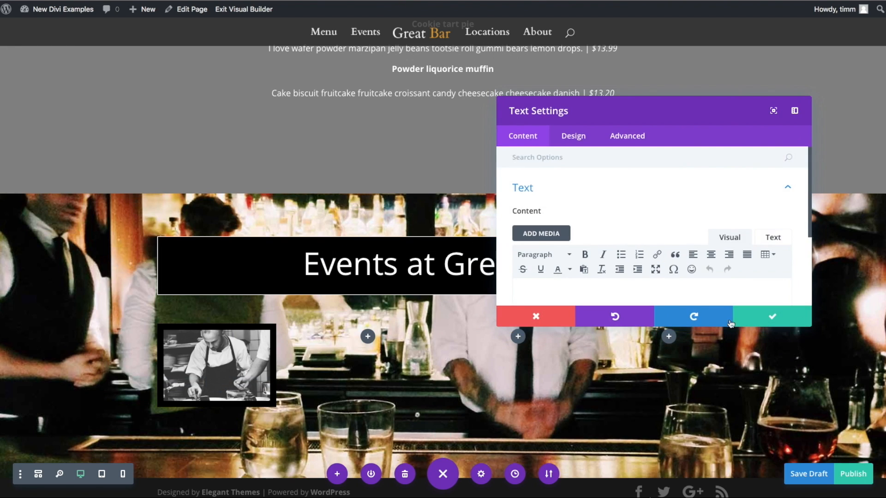
left_click(567, 289)
type("Chefs Table Enjoy A Meal At Our Chefs Table Reservations Required Thur 22 Jan")
Set the background color of the Chefs Table text module to black
scroll(598, 221, "down", 5)
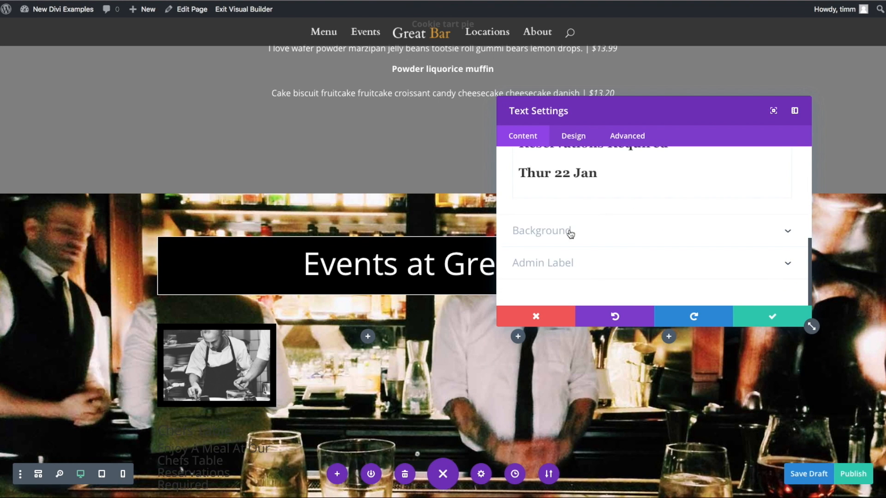
left_click(571, 234)
left_click(657, 267)
scroll(599, 231, "down", 3)
left_click(578, 228)
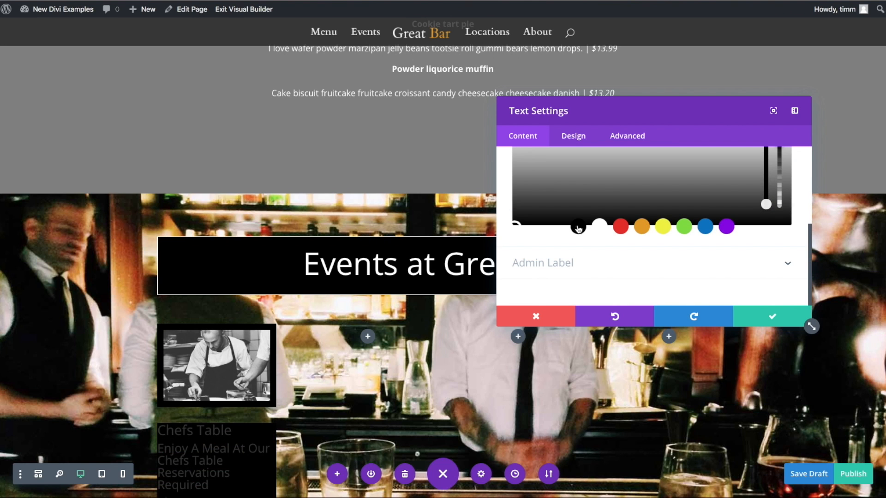
scroll(579, 229, "up", 3)
Set the text color of the Chefs Table text module to Light
left_click(573, 136)
left_click(572, 188)
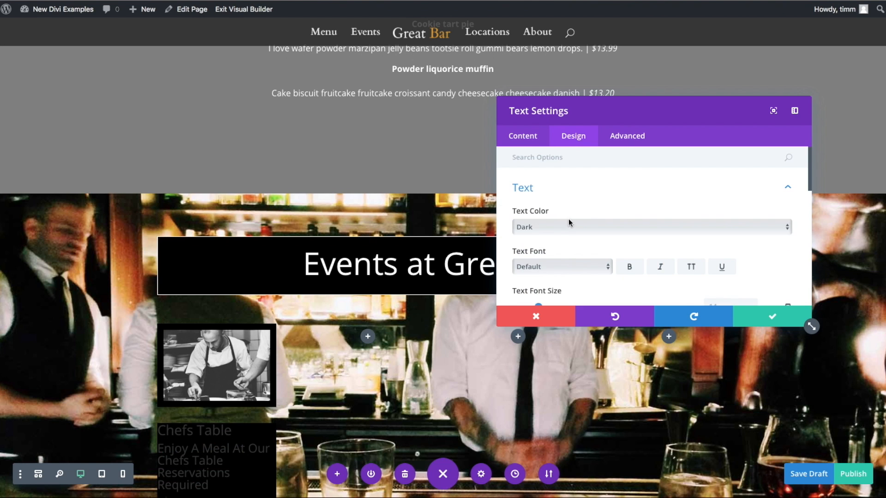
left_click(574, 228)
left_click(566, 236)
left_click(616, 141)
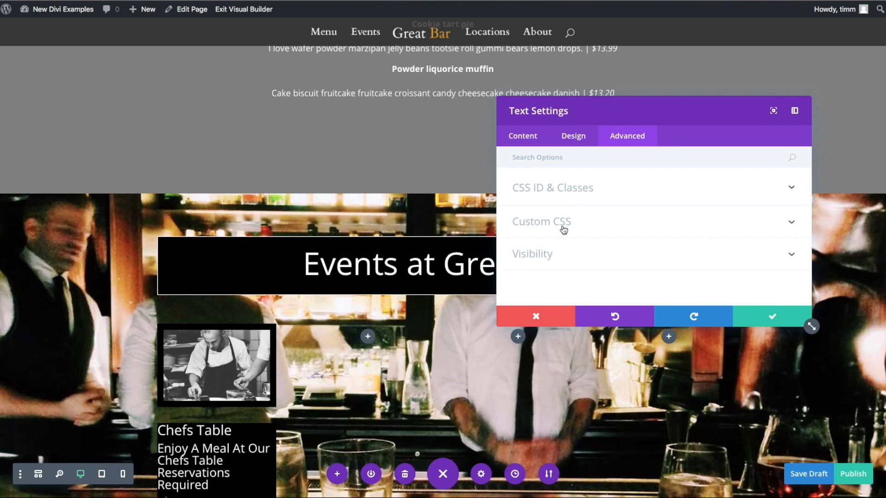
Give the Chefs Table text module a 0px top margin and padding of 20px top and bottom, 10px right and left, and save it
left_click(577, 141)
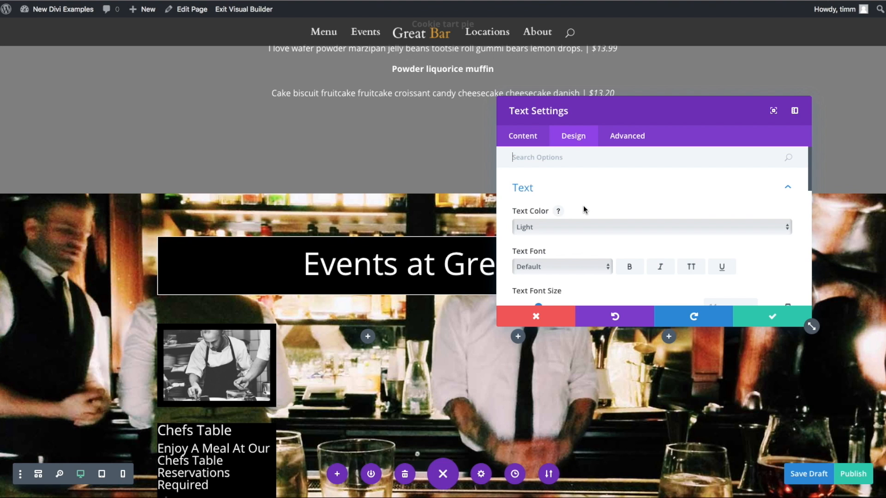
scroll(582, 208, "down", 5)
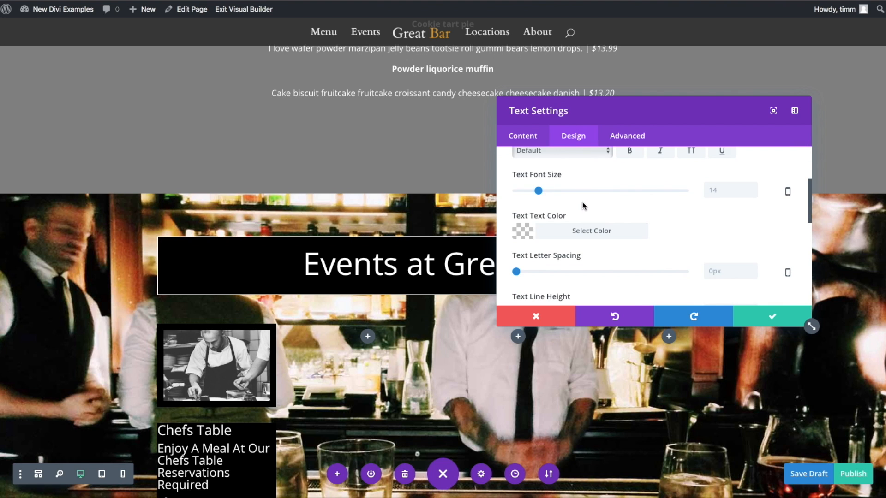
scroll(582, 205, "down", 6)
left_click(573, 223)
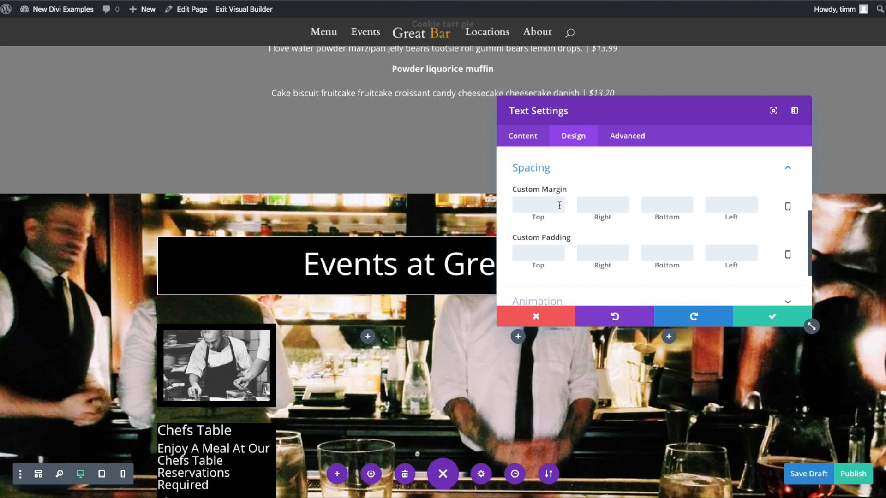
left_click(555, 253)
type("020")
left_click(603, 253)
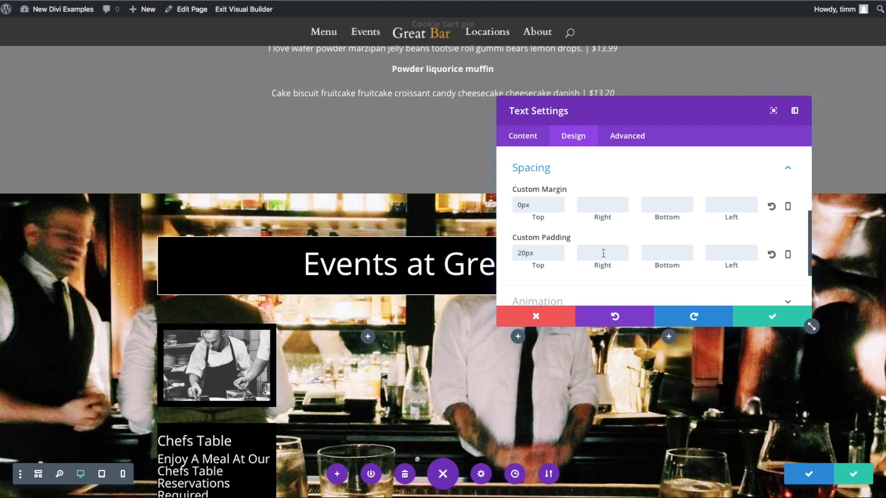
left_click(676, 253)
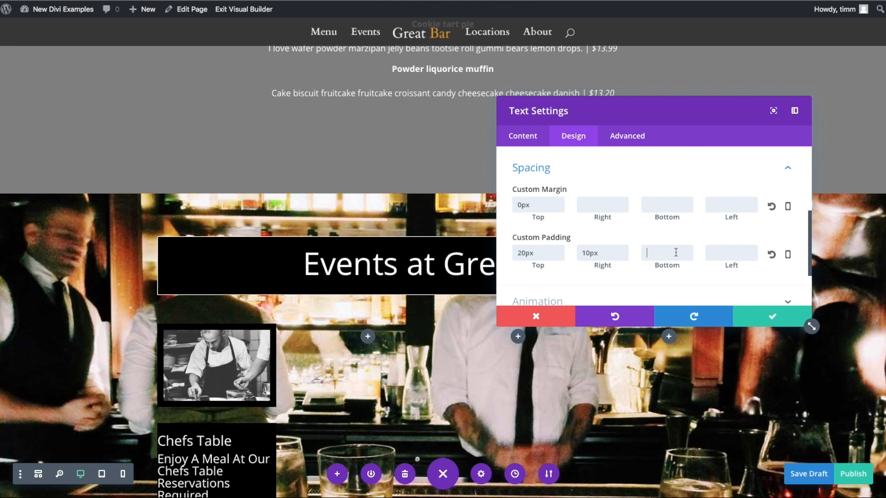
type("20")
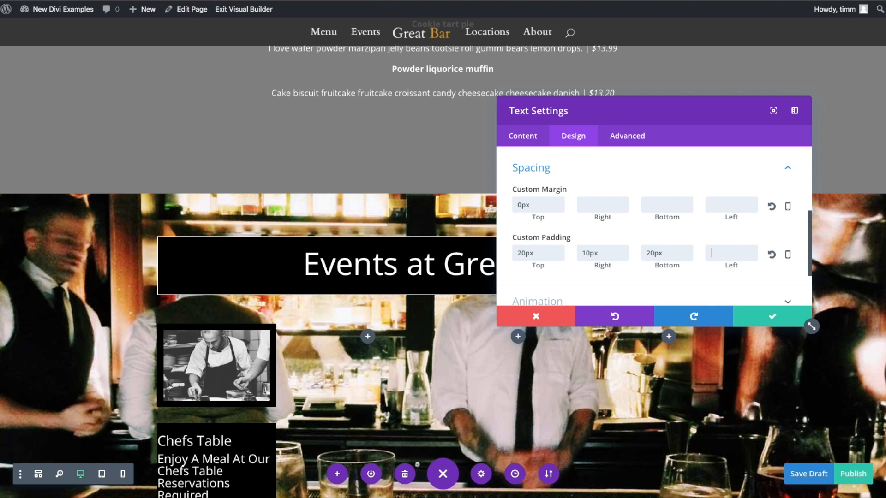
type("10")
double_click(541, 204)
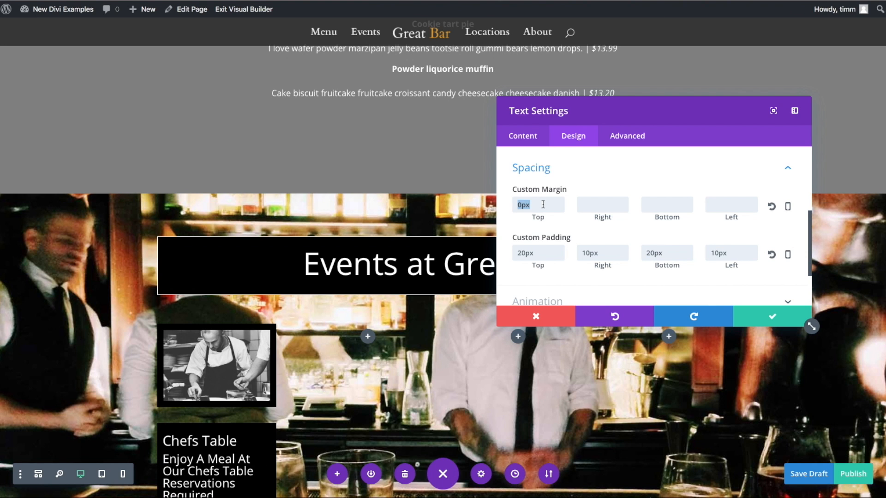
left_click(791, 318)
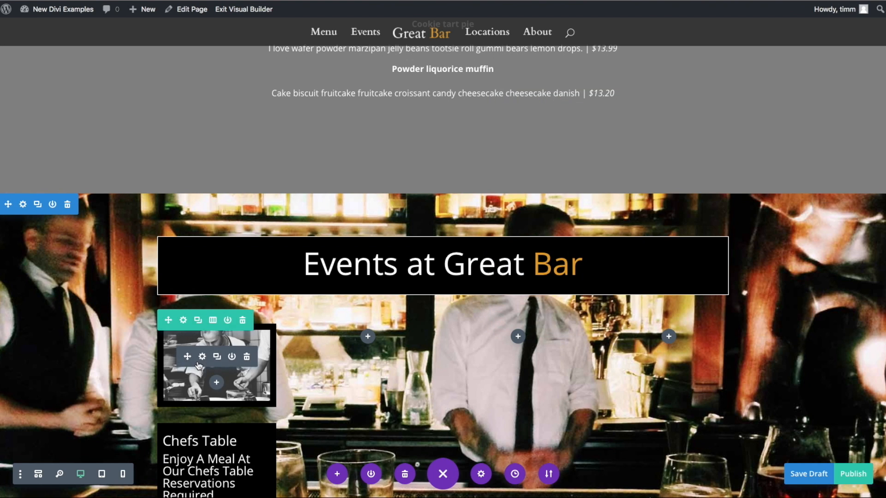
Set the chef image's custom bottom margin to 0 and save the Image module
left_click(203, 357)
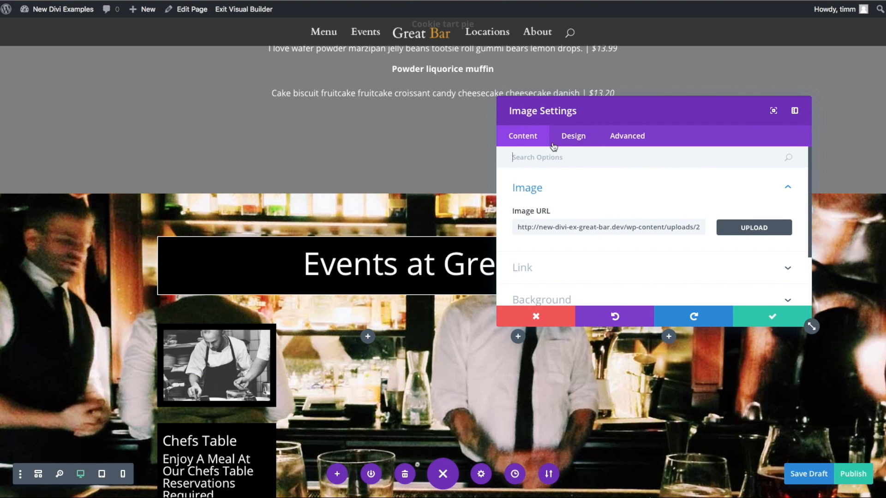
left_click(573, 136)
left_click(550, 287)
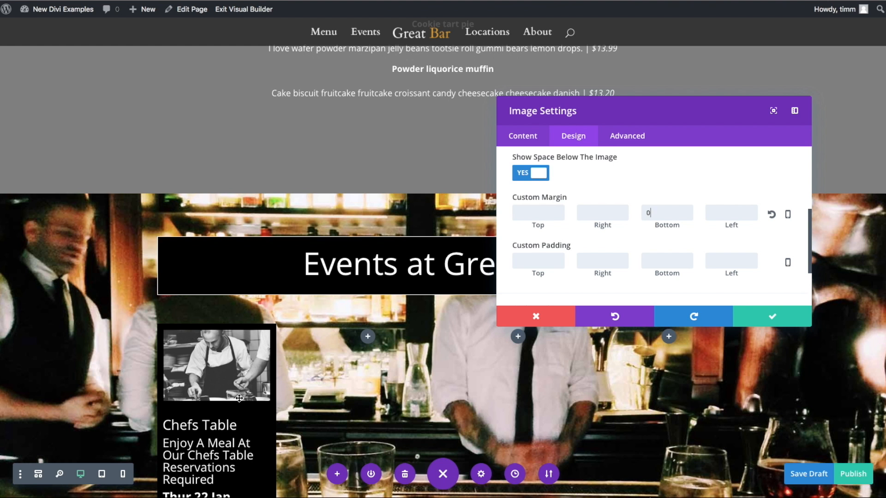
left_click(759, 320)
scroll(411, 447, "down", 2)
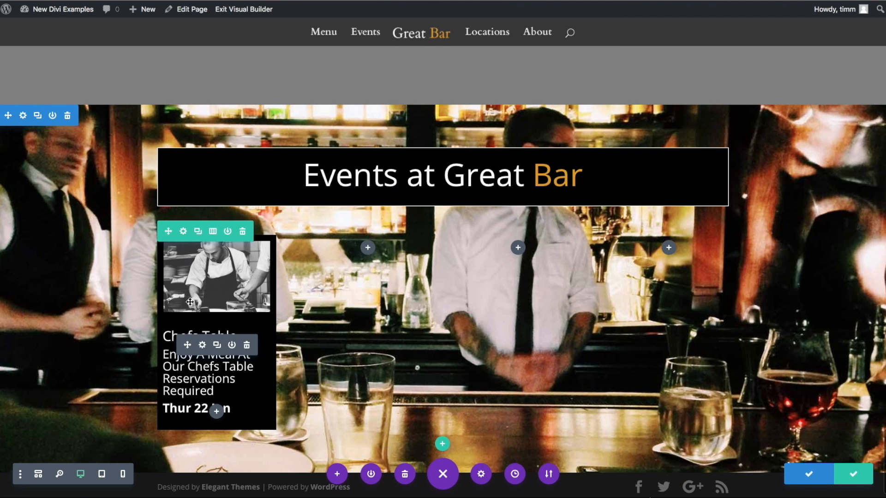
left_click(236, 337)
left_click_drag(236, 337, 155, 338)
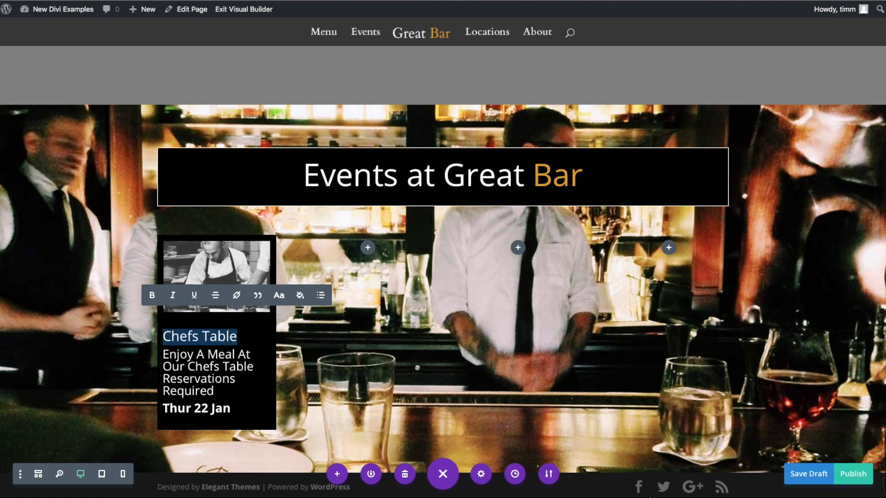
left_click(278, 296)
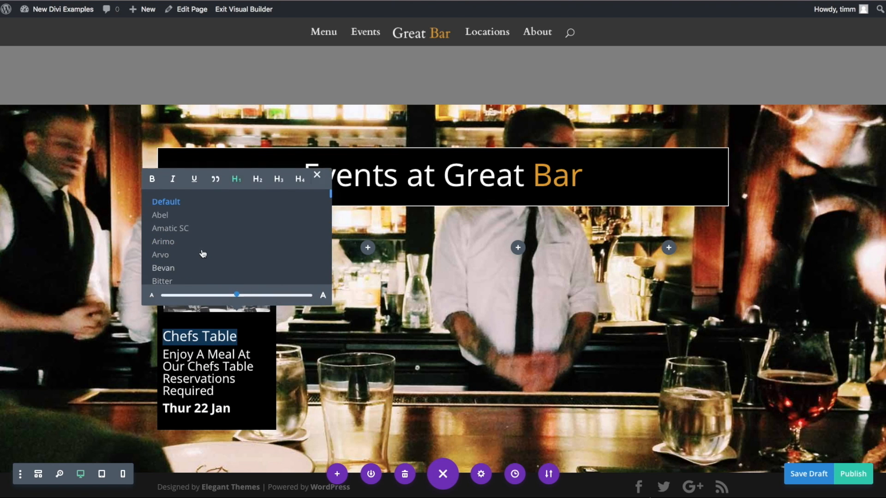
left_click(240, 331)
Color the Chefs Table title inside the text module orange (#e09900)
left_click(238, 335)
left_click_drag(238, 334, 168, 332)
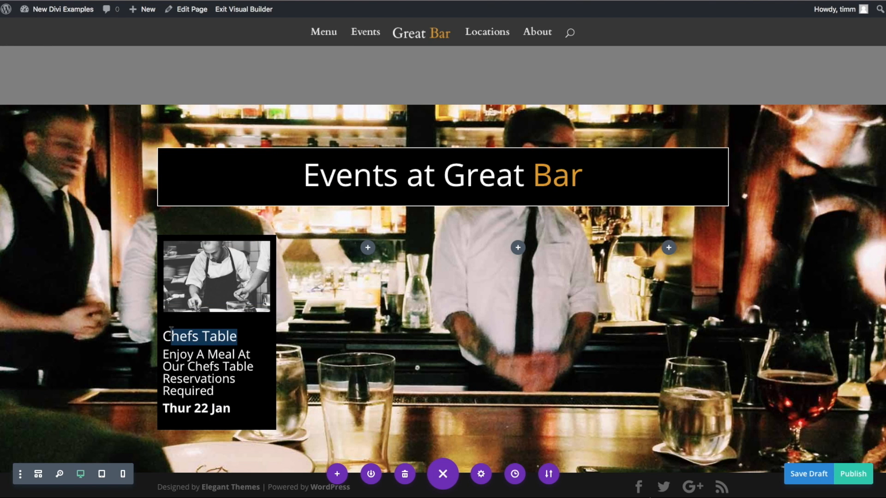
left_click(232, 301)
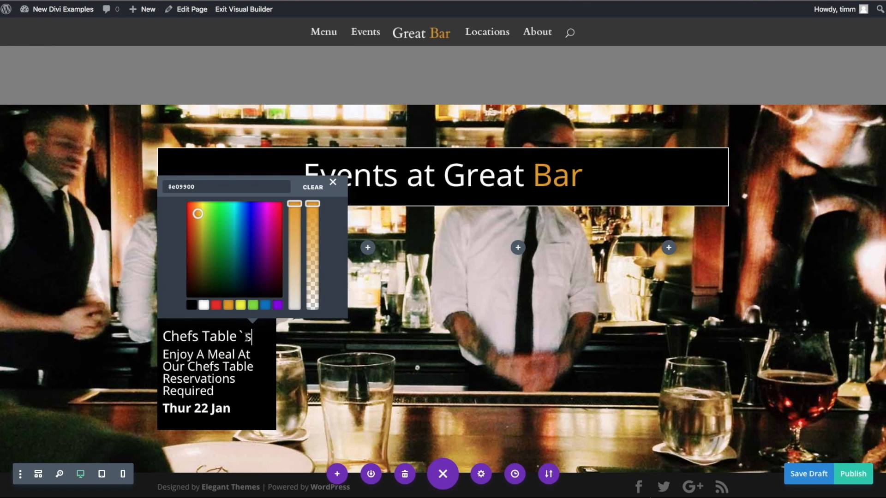
left_click_drag(255, 335, 157, 324)
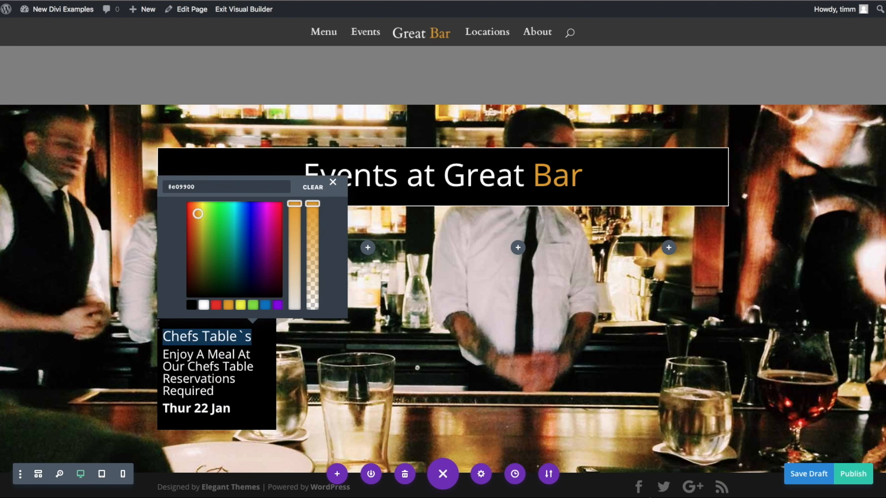
left_click(231, 308)
left_click(239, 308)
left_click(230, 308)
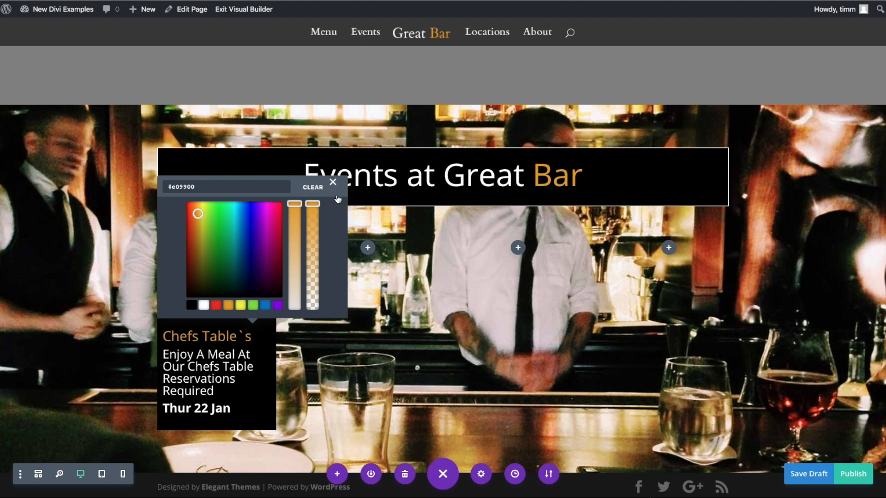
Color the day number 22 in the Chefs Table card's date orange (#e09900) and leave text editing
left_click(224, 367)
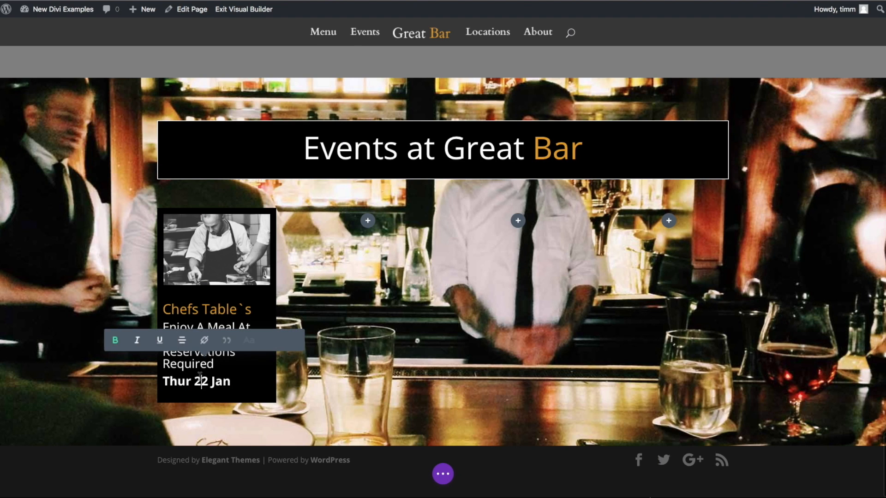
left_click_drag(194, 381, 209, 380)
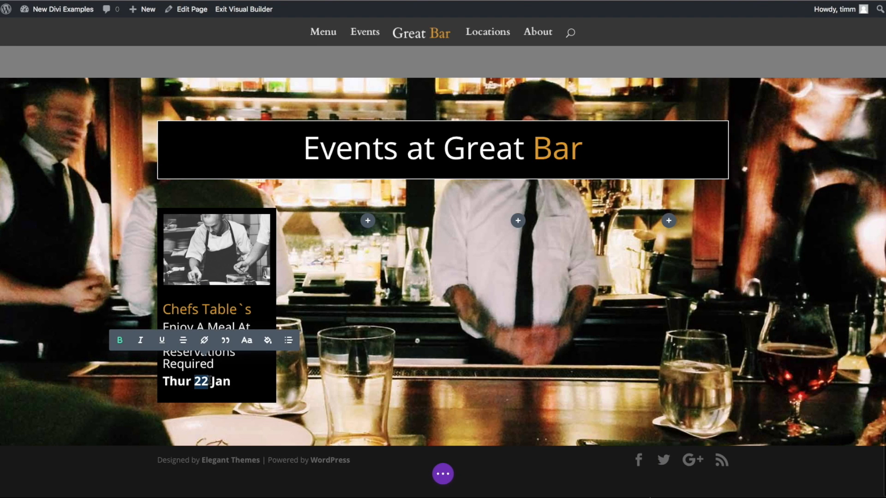
left_click(267, 341)
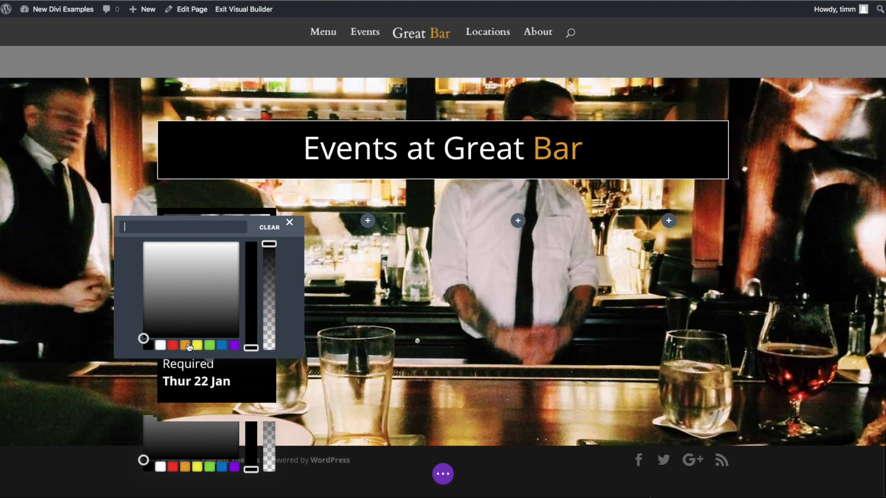
left_click(185, 345)
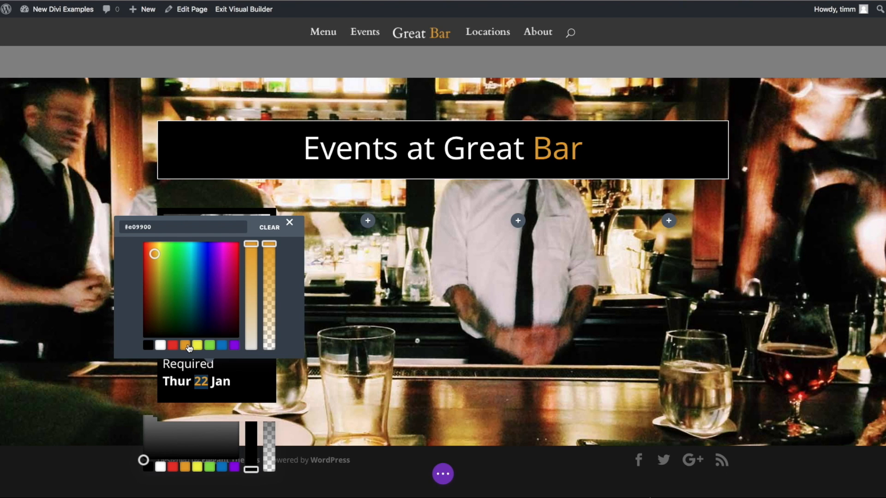
left_click(290, 223)
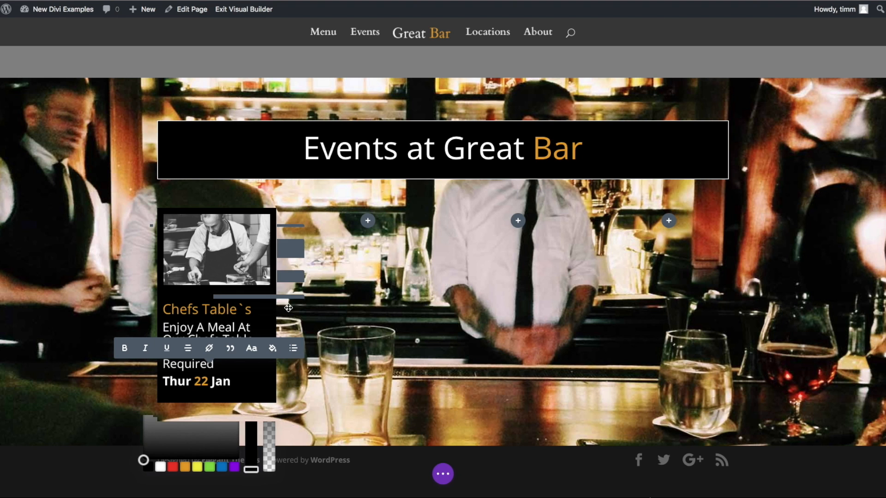
left_click(252, 270)
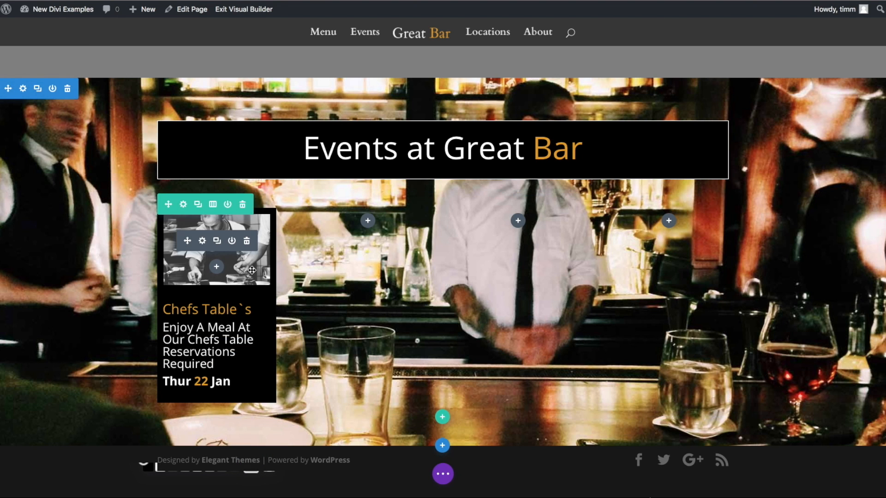
Duplicate the chef image and Chefs Table text modules and place the copies in the other three columns, each image above its text
left_click(217, 241)
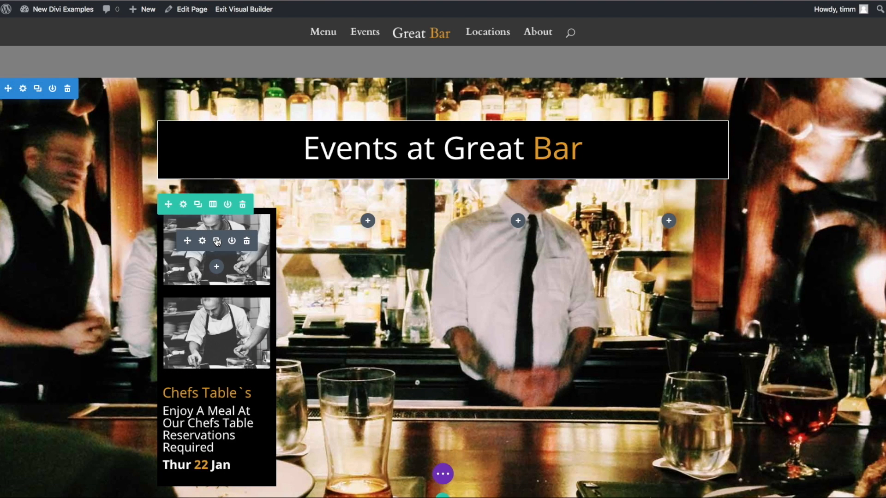
left_click(217, 241)
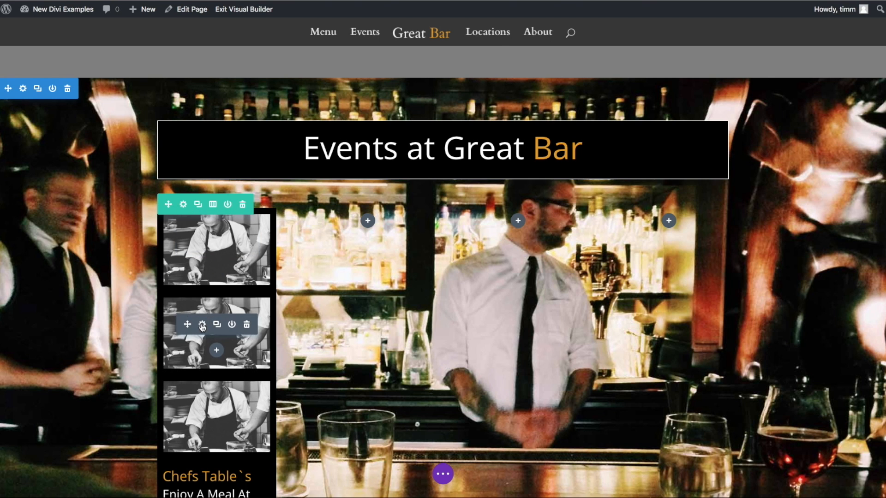
key("ctrl+z")
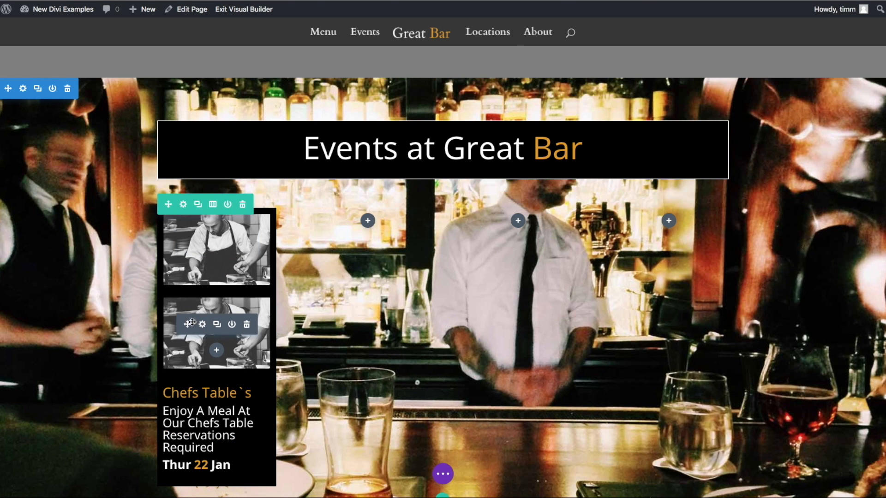
left_click_drag(304, 290, 356, 260)
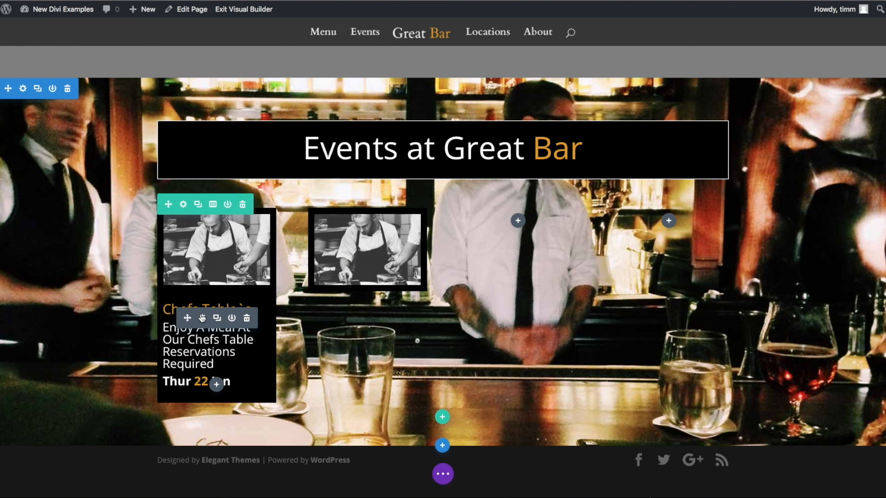
left_click(221, 319)
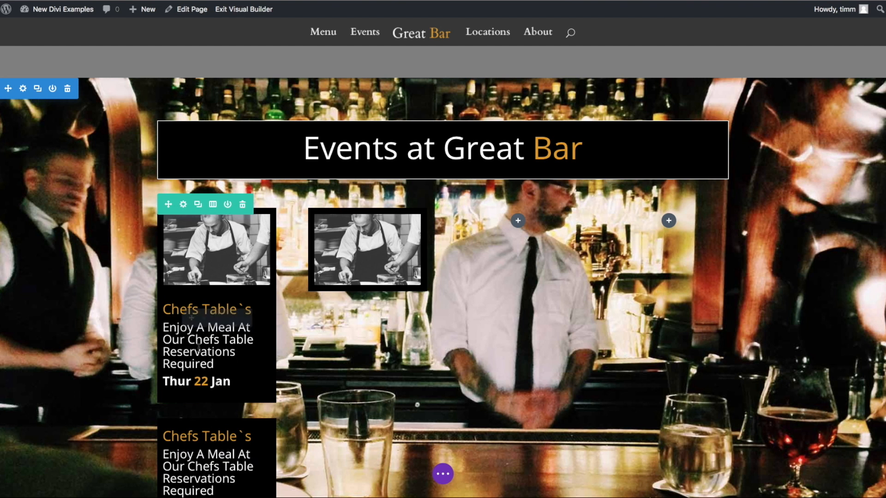
left_click_drag(190, 445, 364, 353)
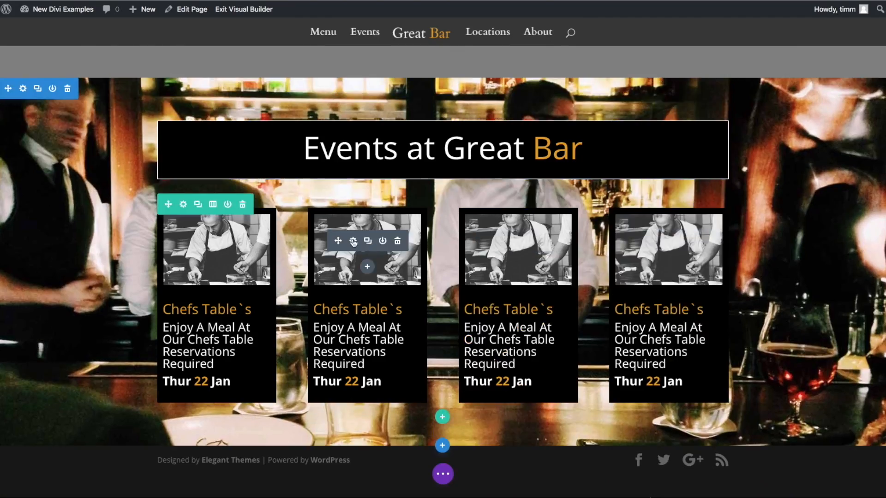
Customize the other cards with guitar, cocktail and burger images and new descriptions, titling the second Live Music on Fri 04 Feb and the third Mixology Class
left_click(353, 242)
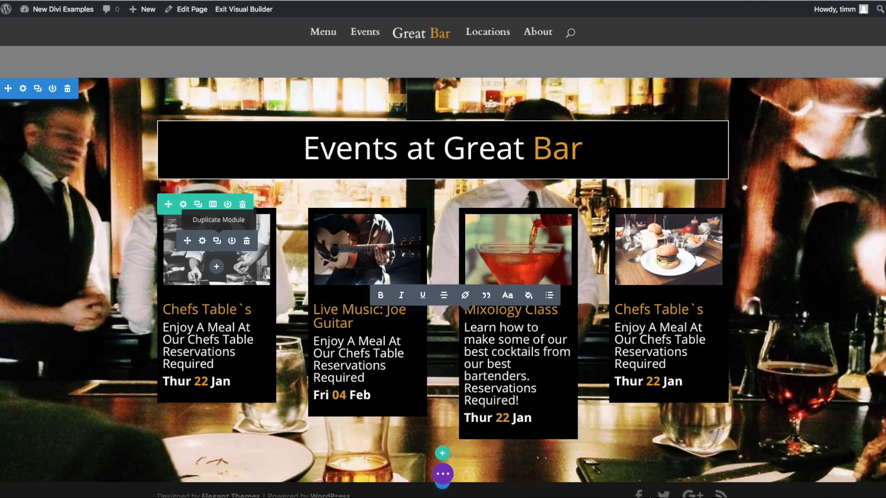
triple_click(353, 359)
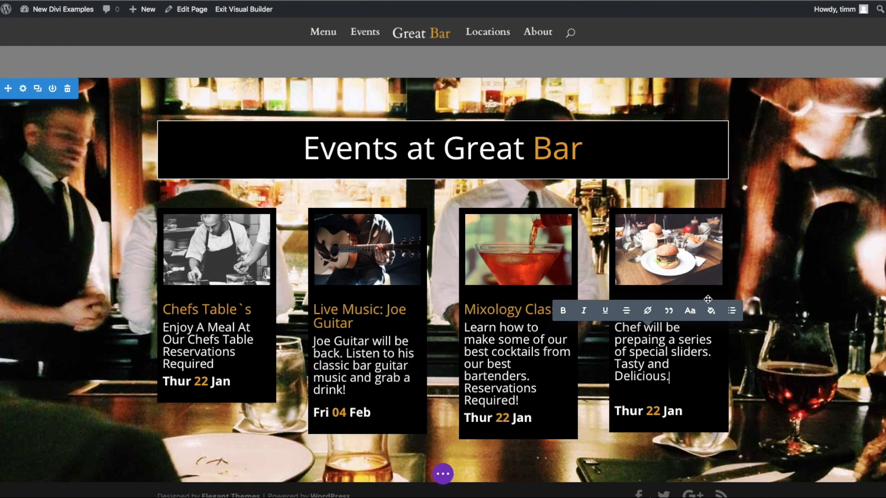
left_click(18, 390)
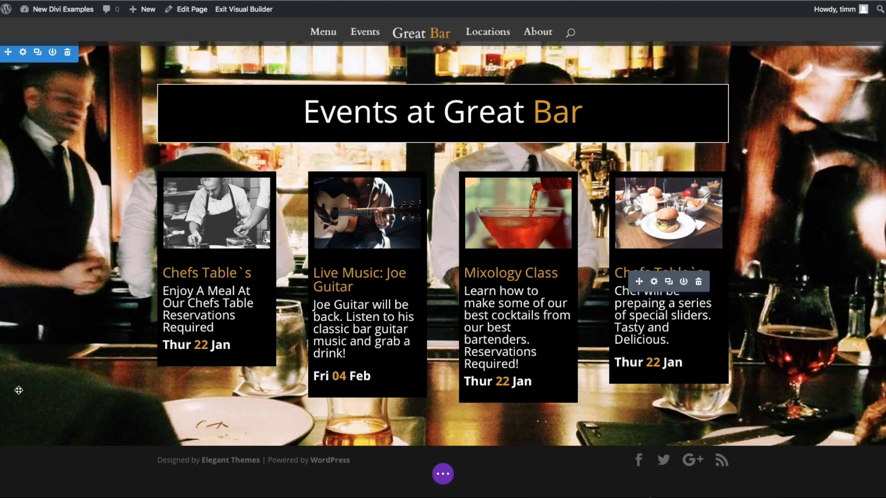
left_click(443, 440)
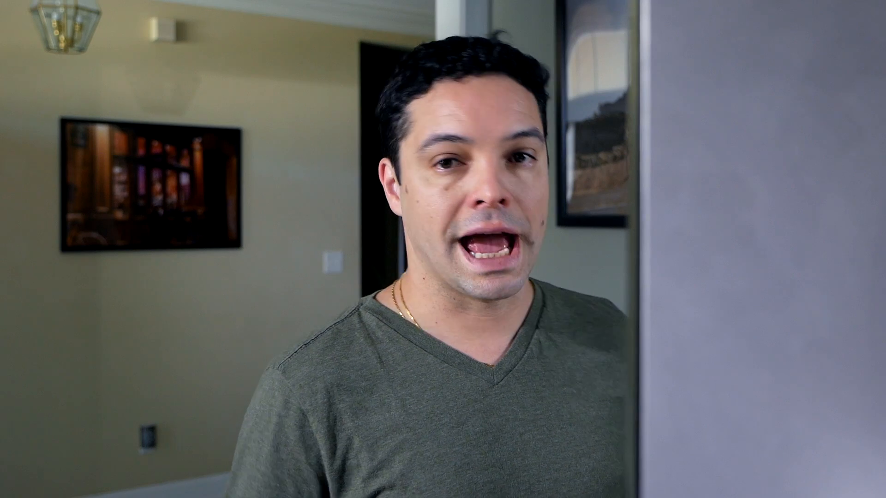